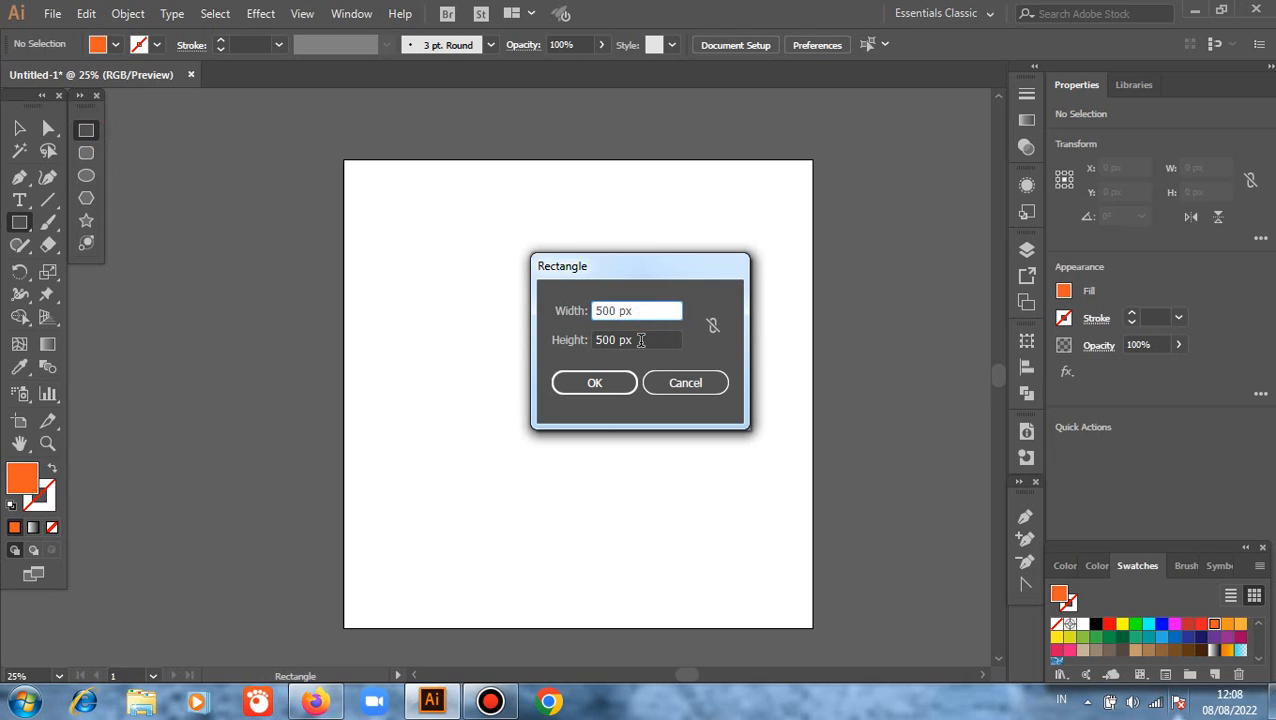
Create a 500 by 500 px orange square and align it to the artboard's top-left corner.
click(592, 388)
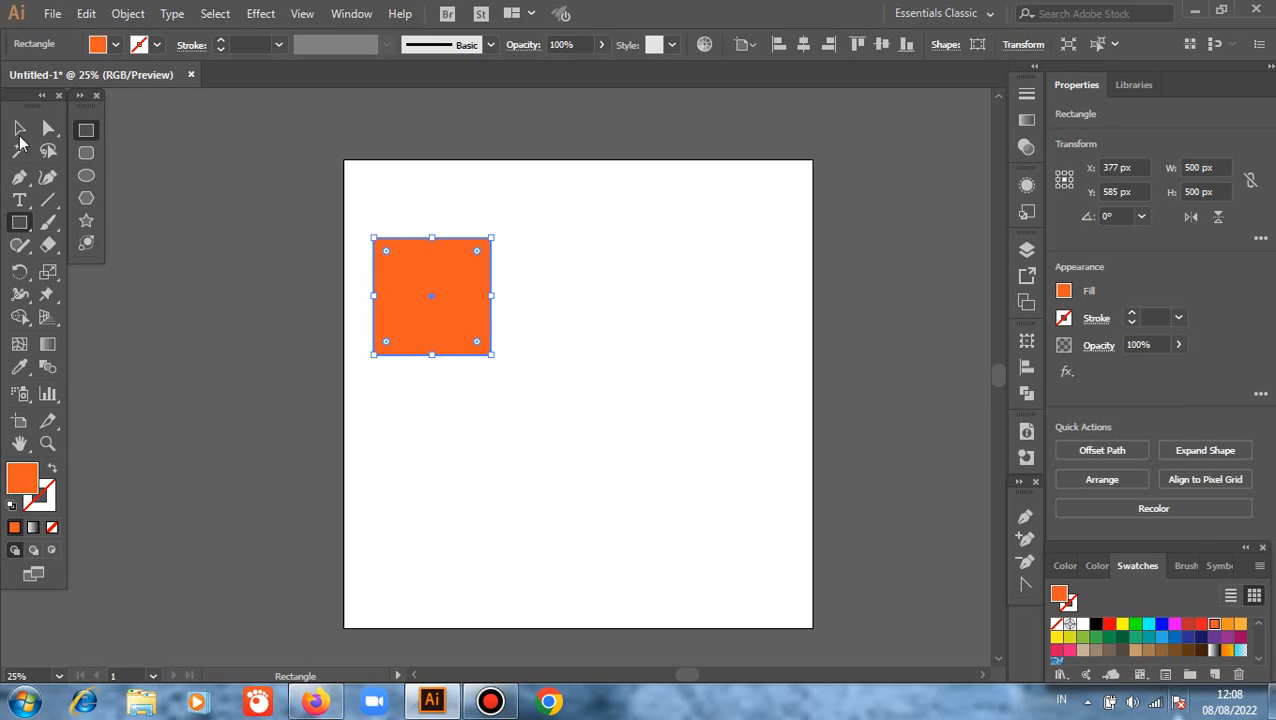
click(19, 128)
drag(432, 336, 407, 262)
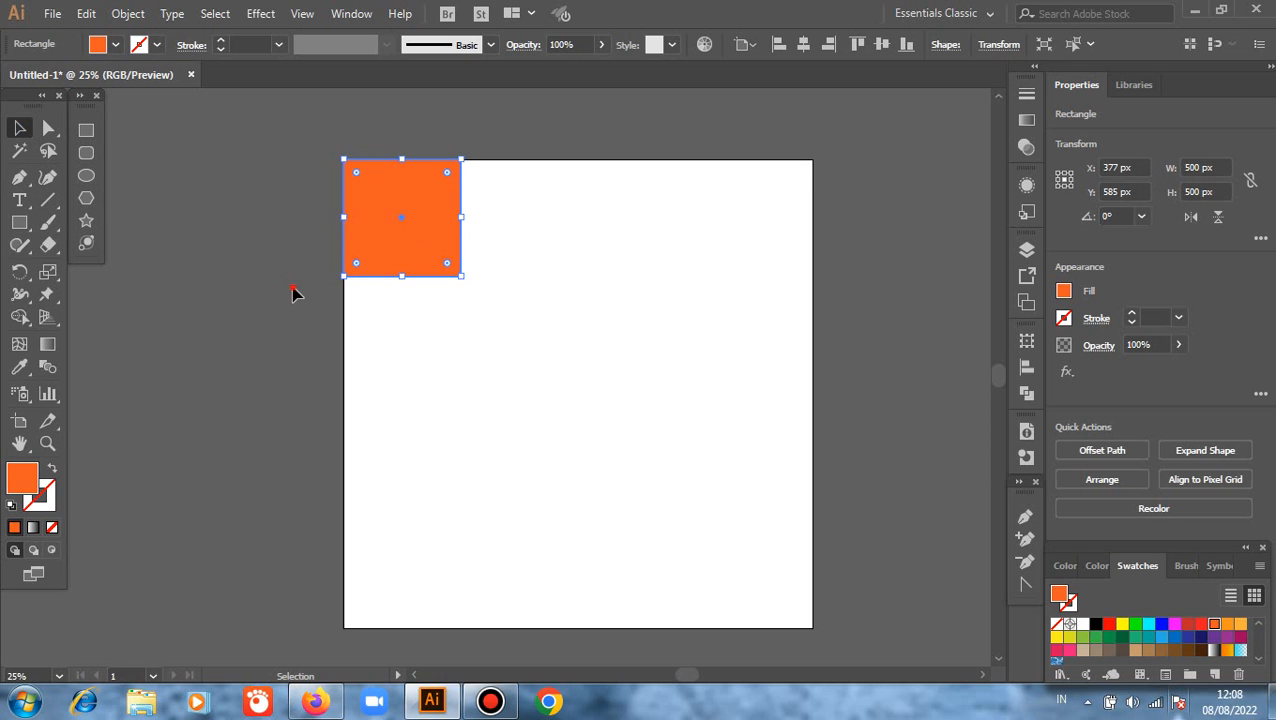
click(292, 293)
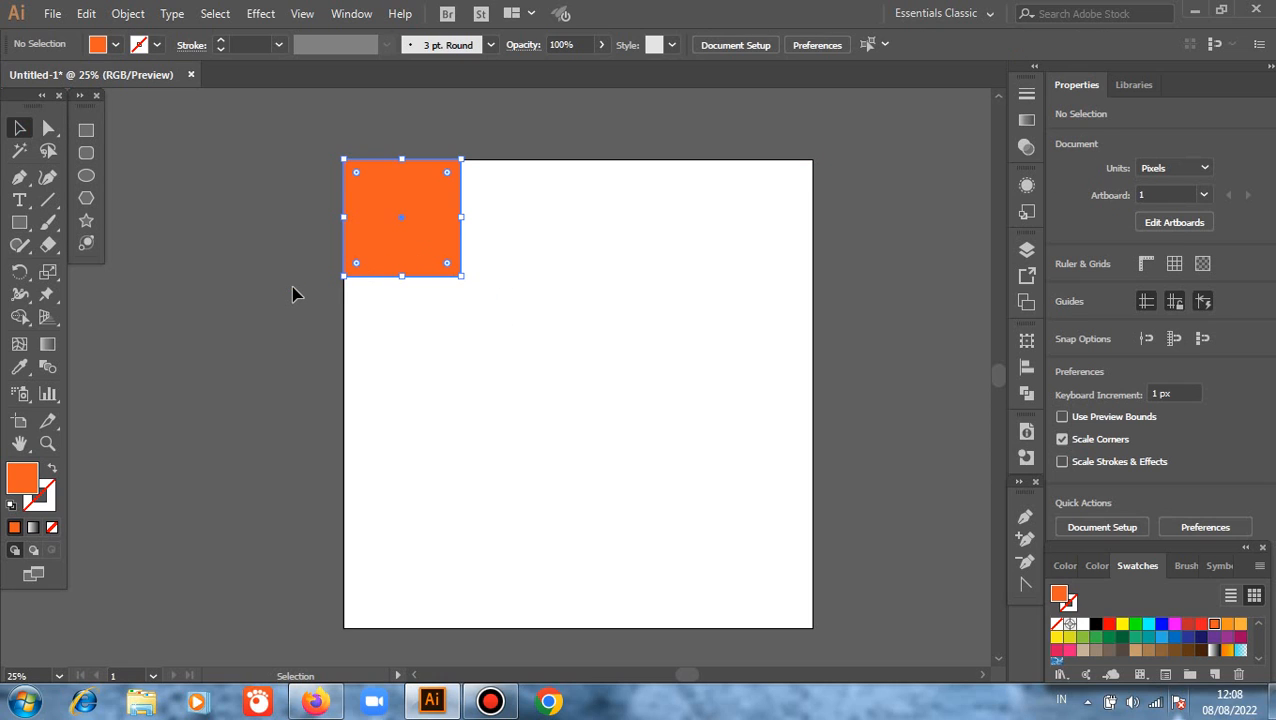
Draw a circle about 456 px wide inside the square, fill it black, and move it to the square's bottom edge.
click(87, 176)
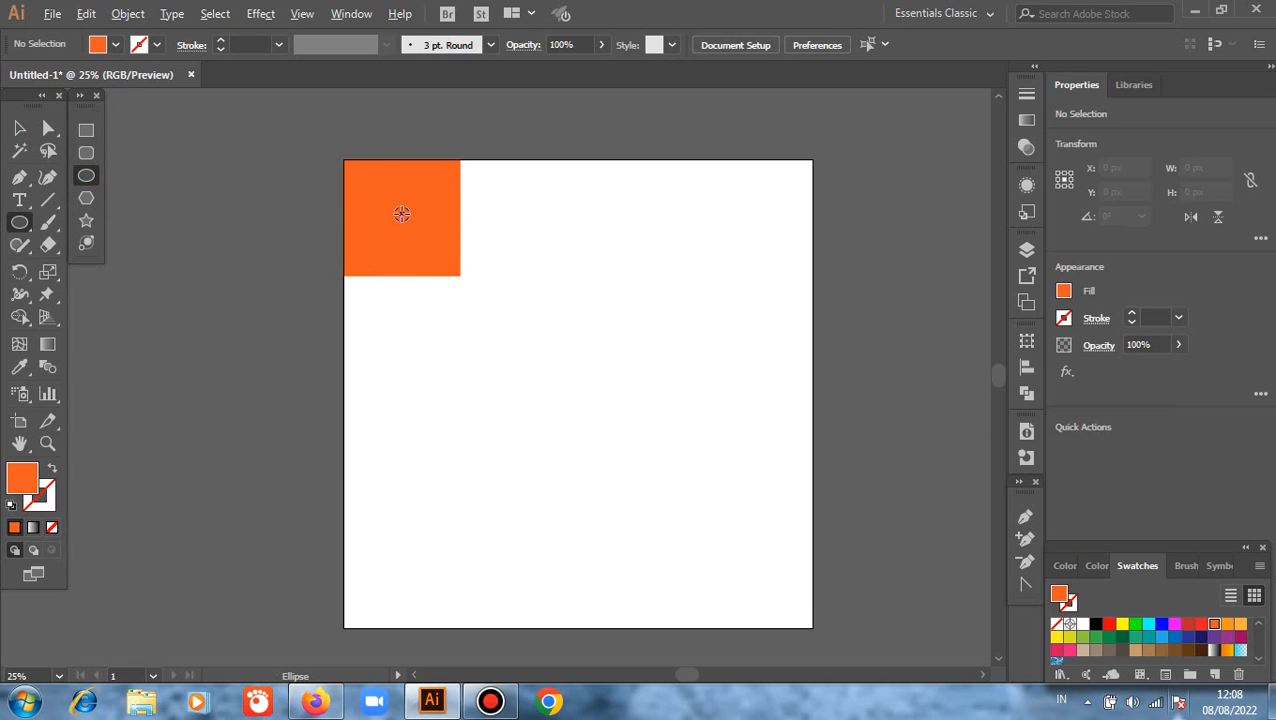
drag(401, 214, 422, 265)
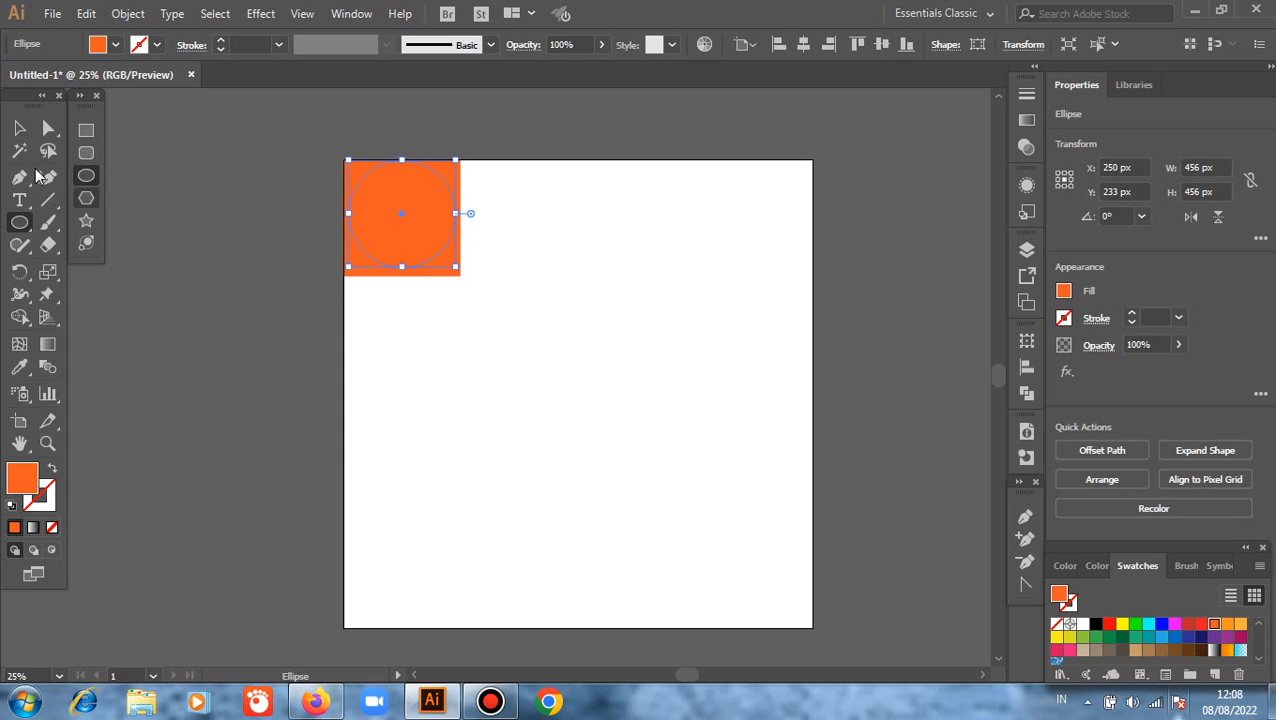
key(v)
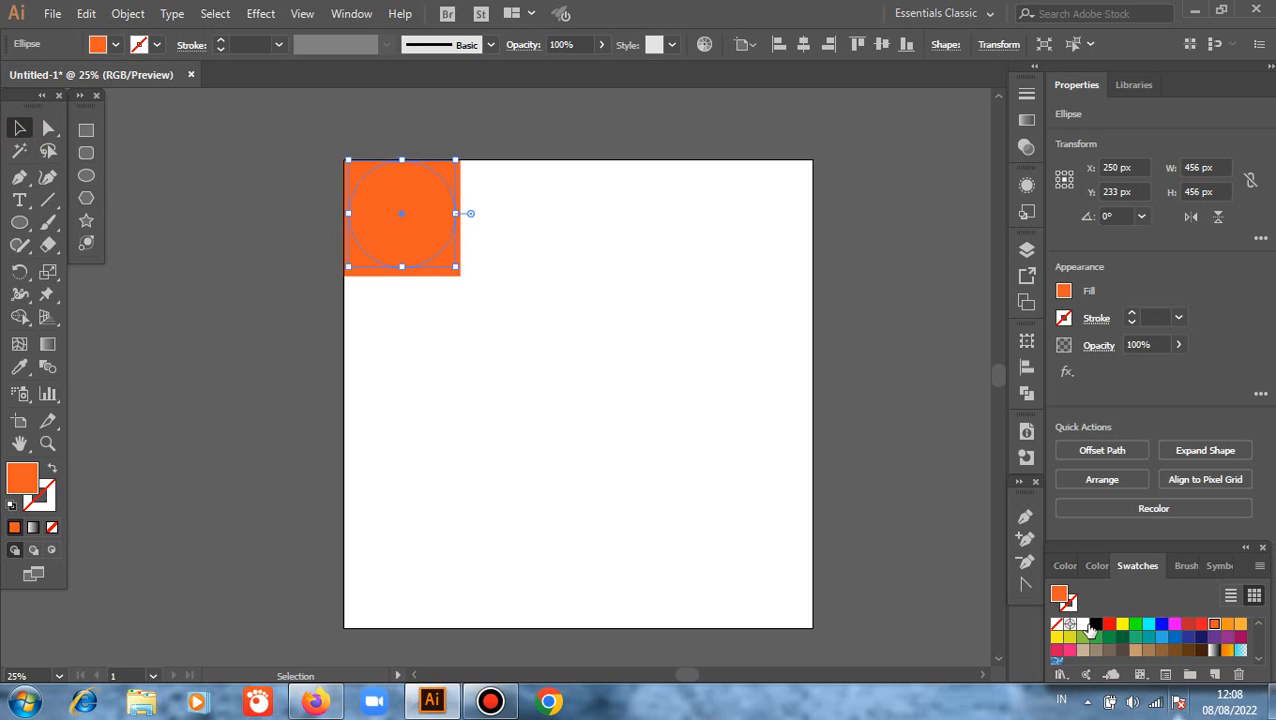
click(1095, 624)
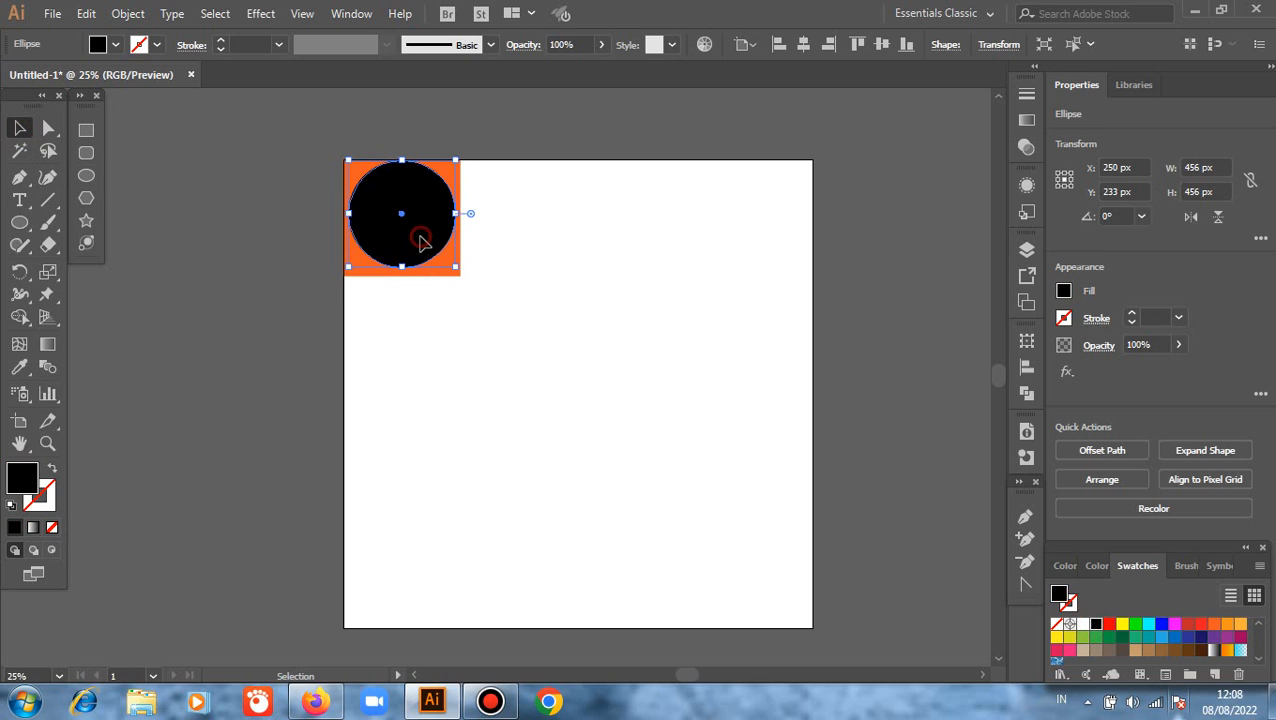
drag(422, 246, 422, 255)
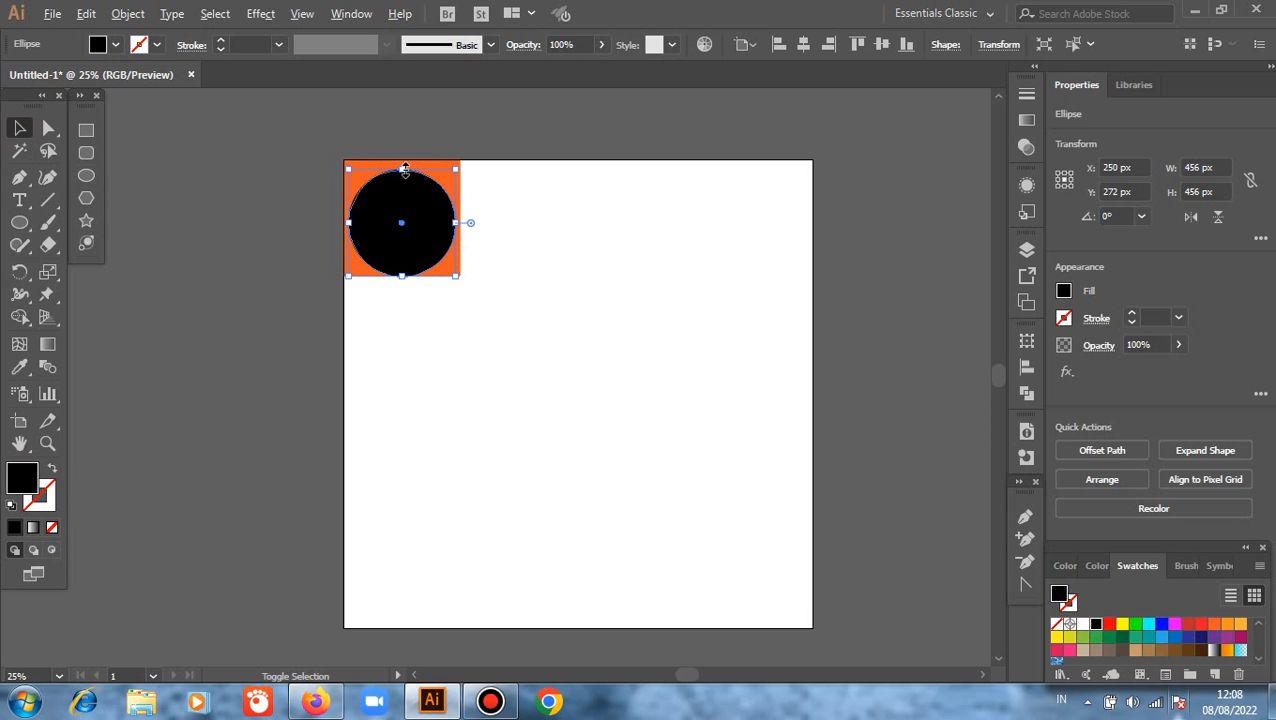
Scale the black circle proportionally from its centre to about 506 px, matching the square's width.
drag(404, 170, 402, 158)
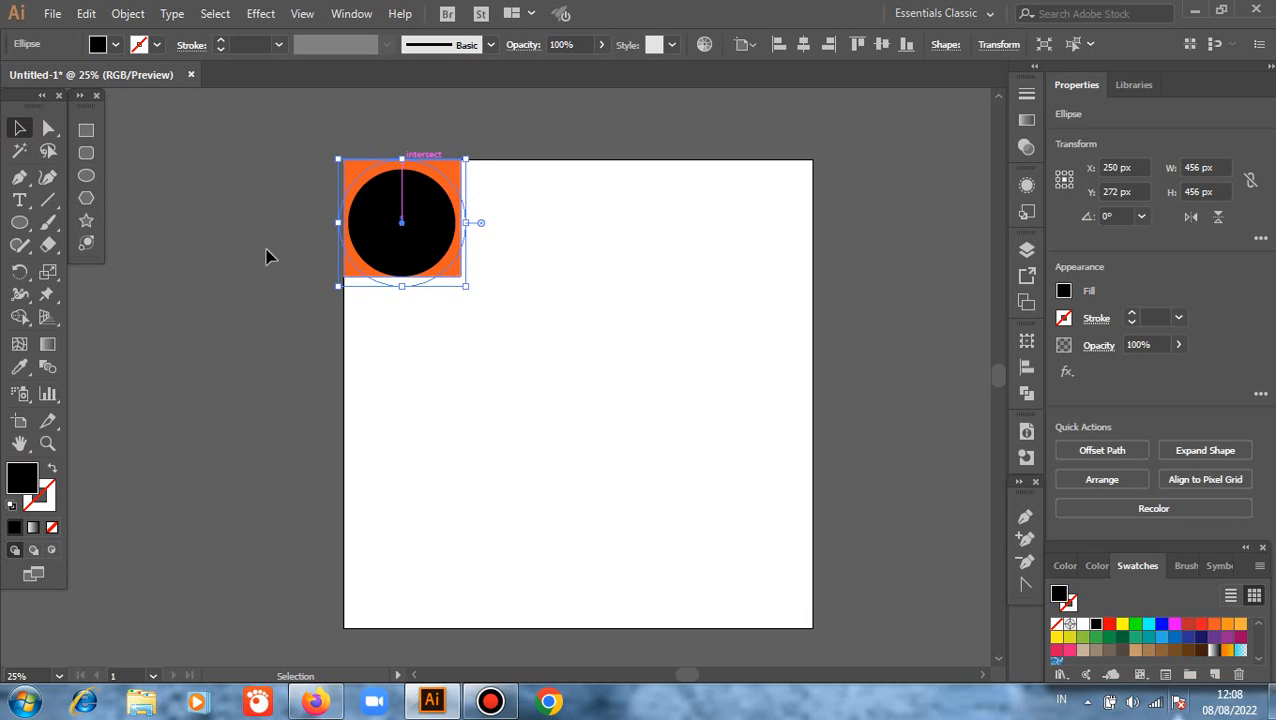
click(265, 257)
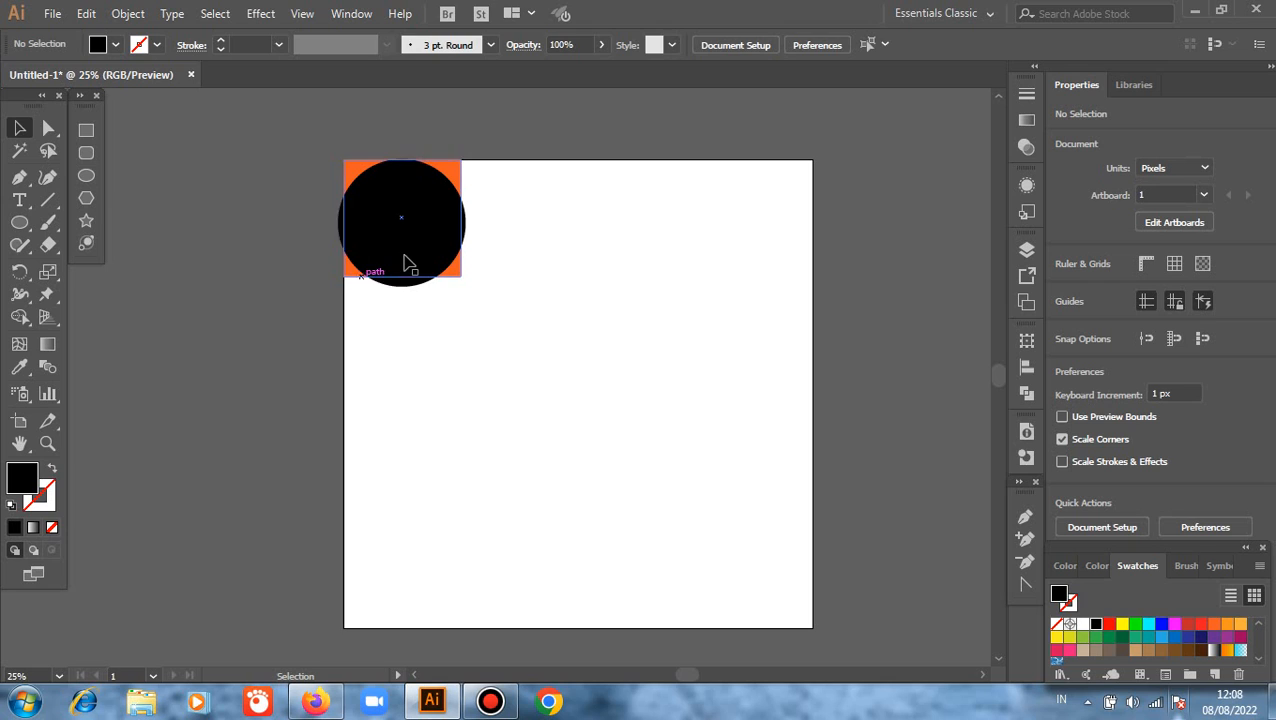
click(408, 290)
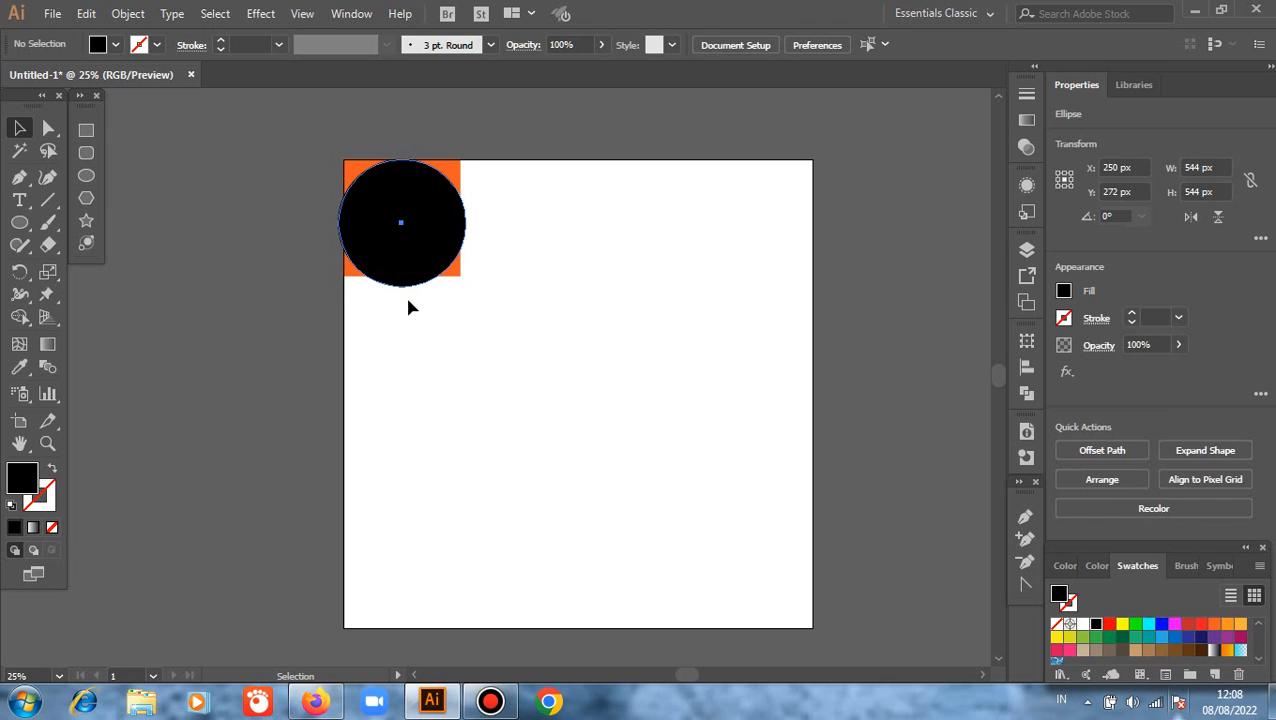
drag(401, 289, 401, 277)
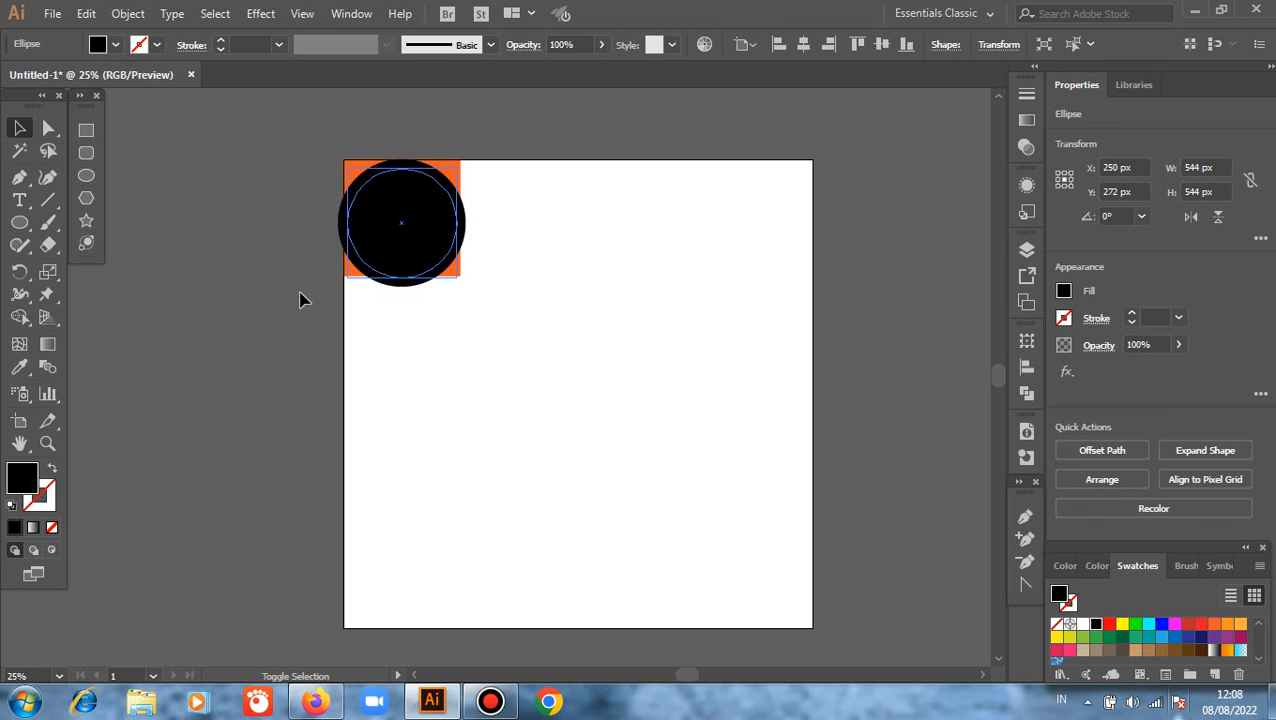
click(361, 298)
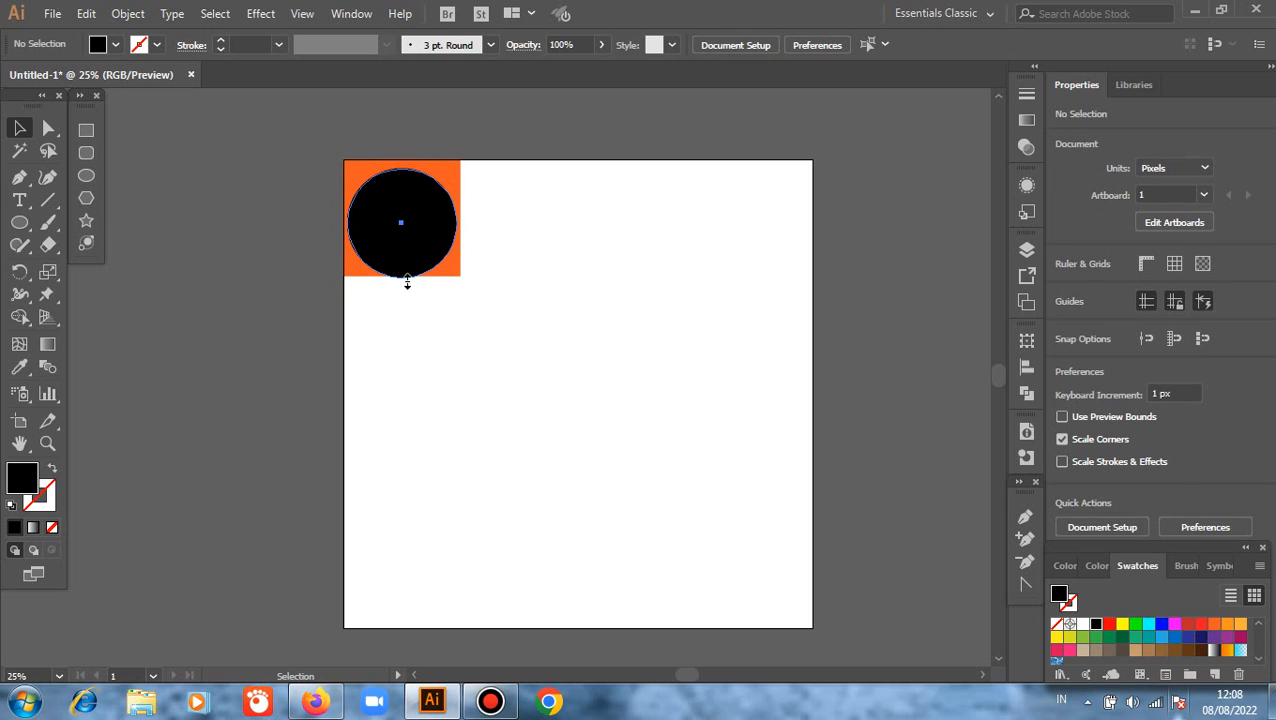
click(407, 281)
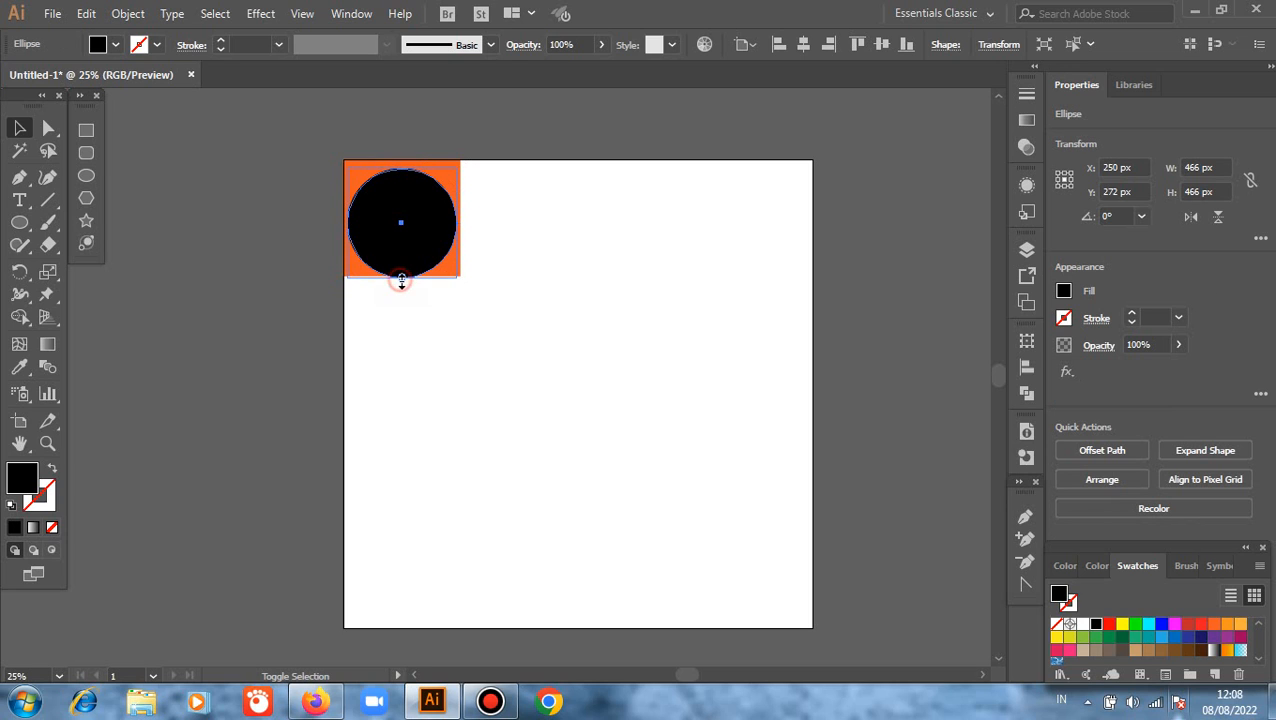
drag(401, 280, 401, 286)
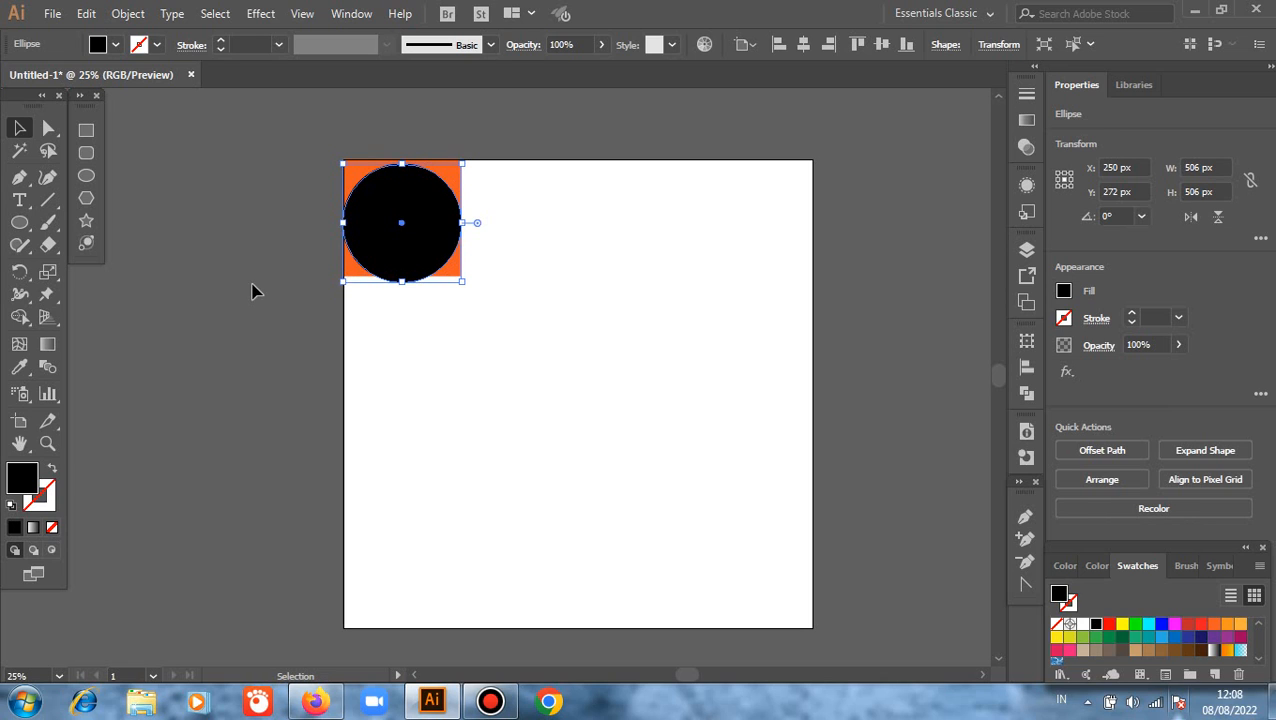
key(ctrl+shift+a)
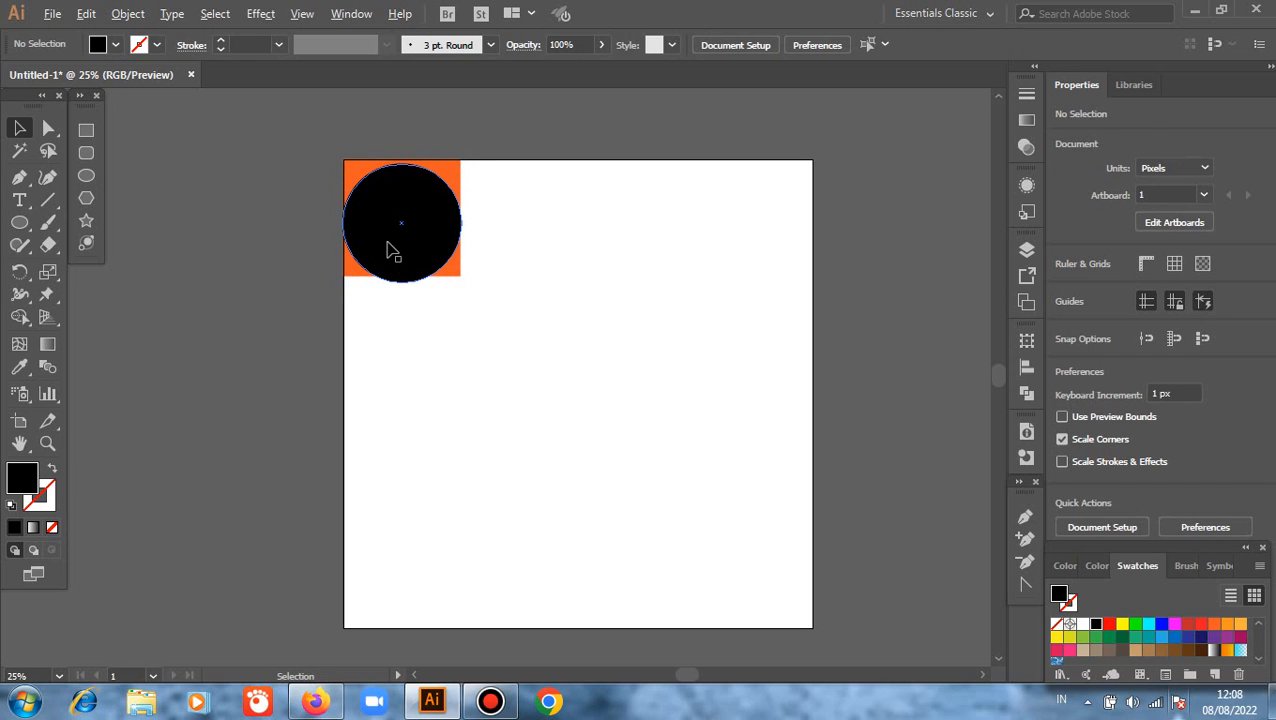
Move the black circle up to align with the square's top edge.
scroll(390, 248, up, 2)
scroll(405, 280, up, 2)
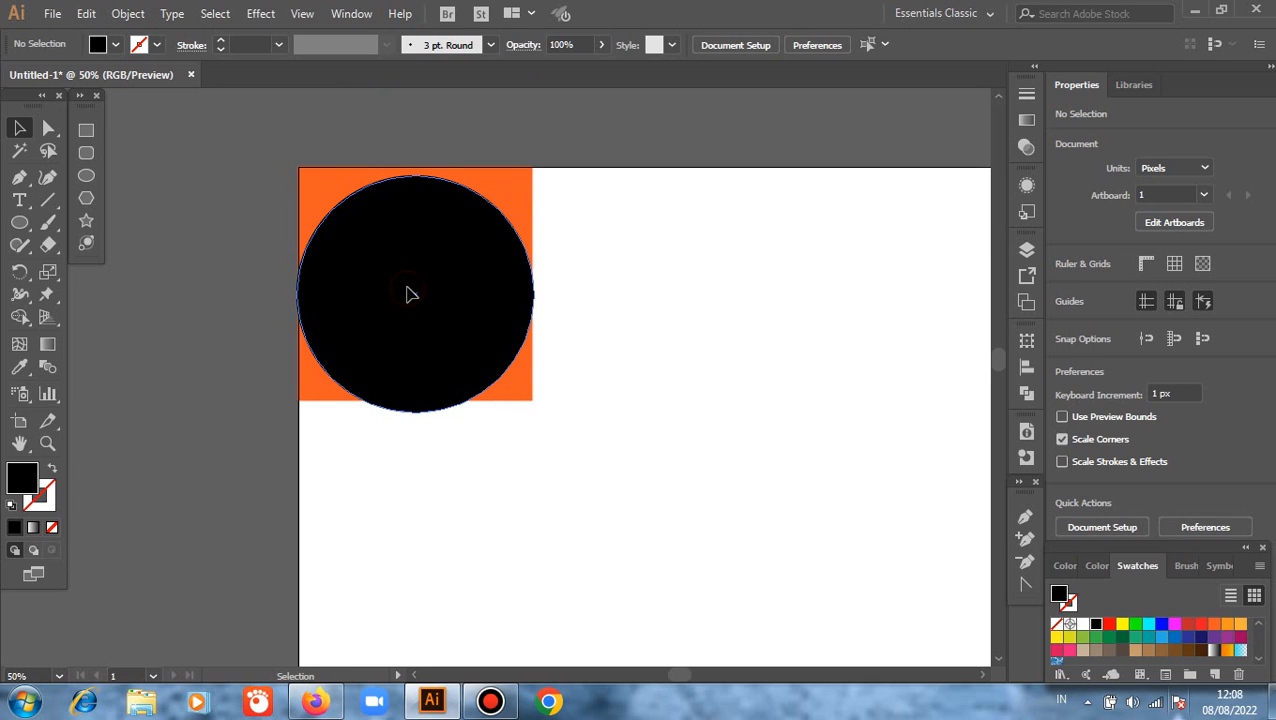
drag(410, 294, 217, 312)
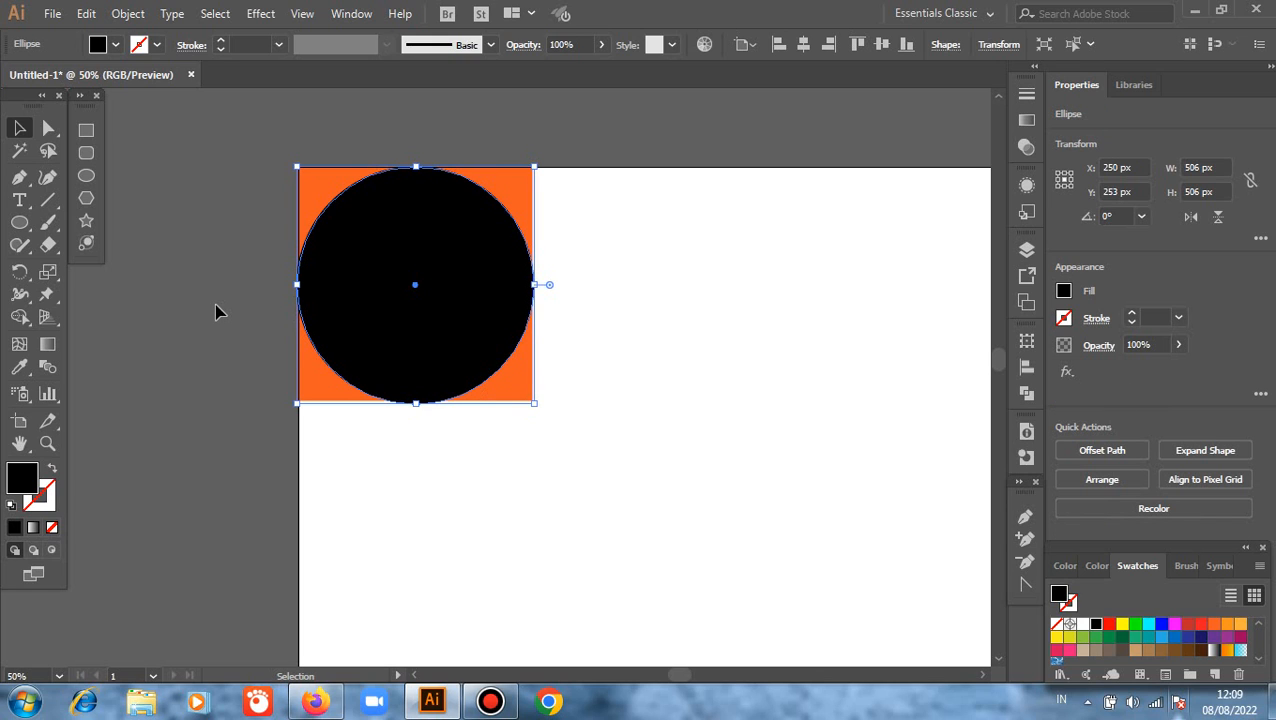
click(214, 296)
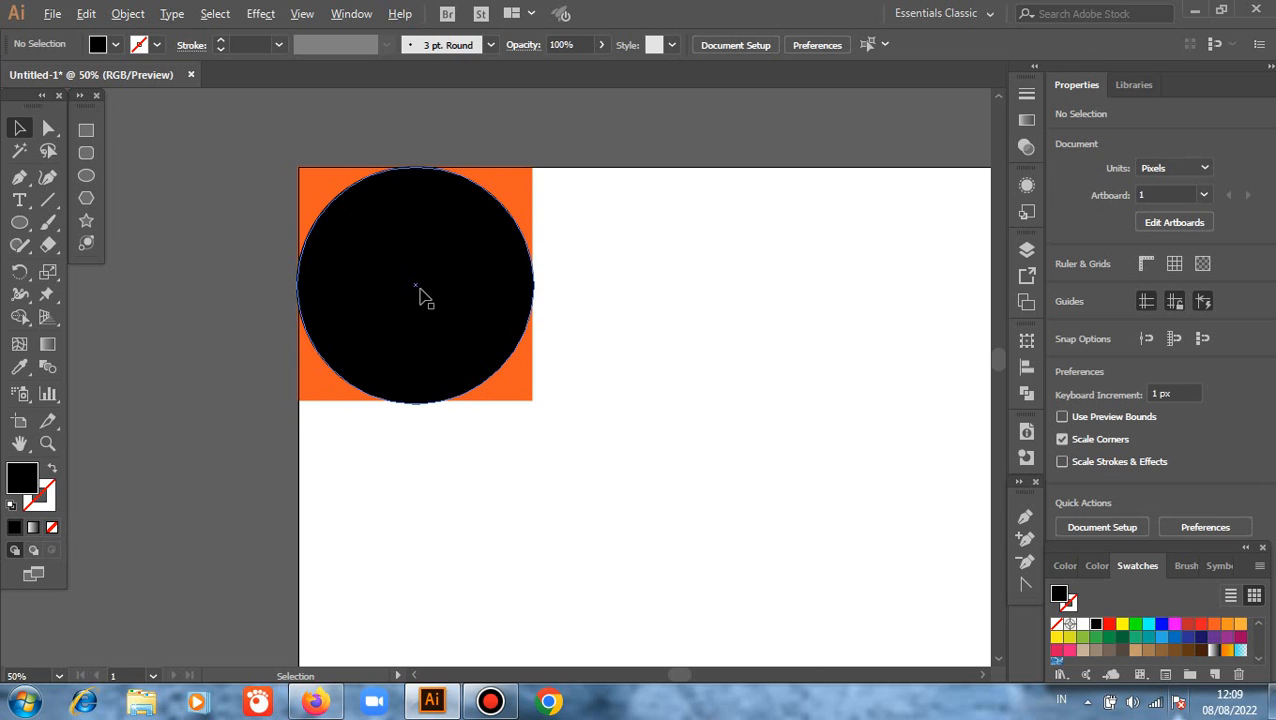
drag(420, 290, 445, 412)
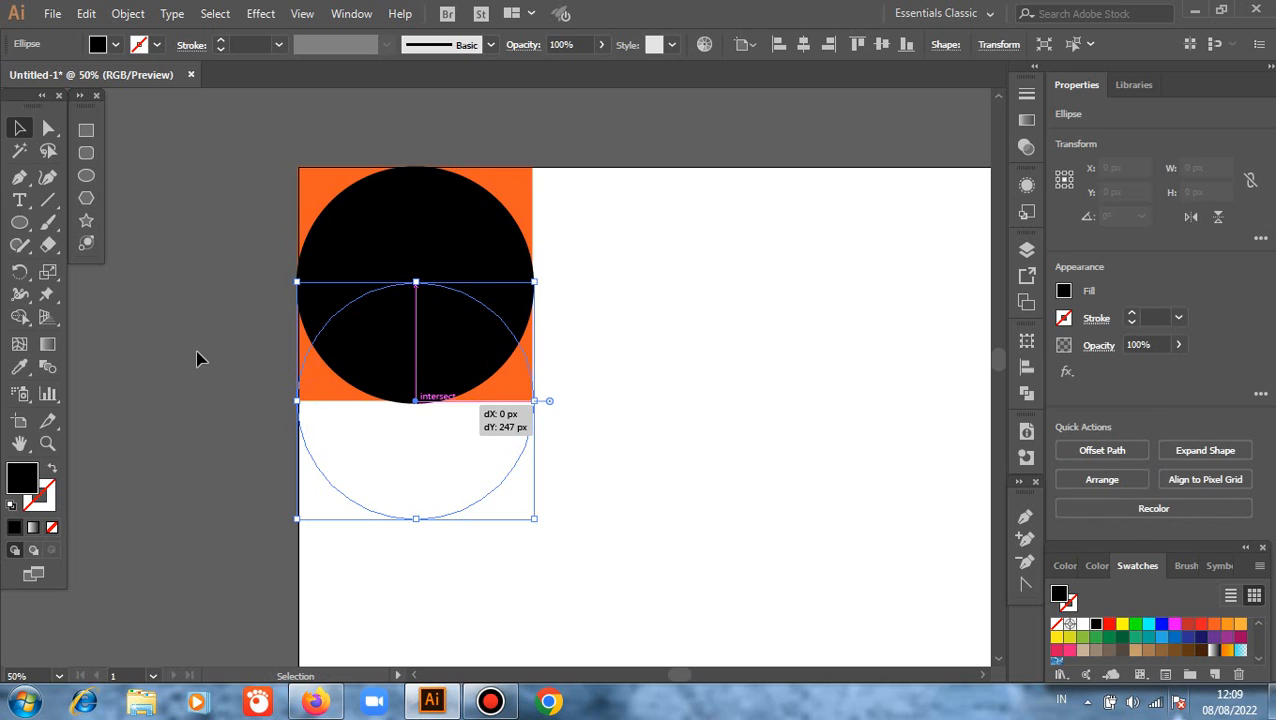
click(197, 358)
drag(601, 453, 601, 453)
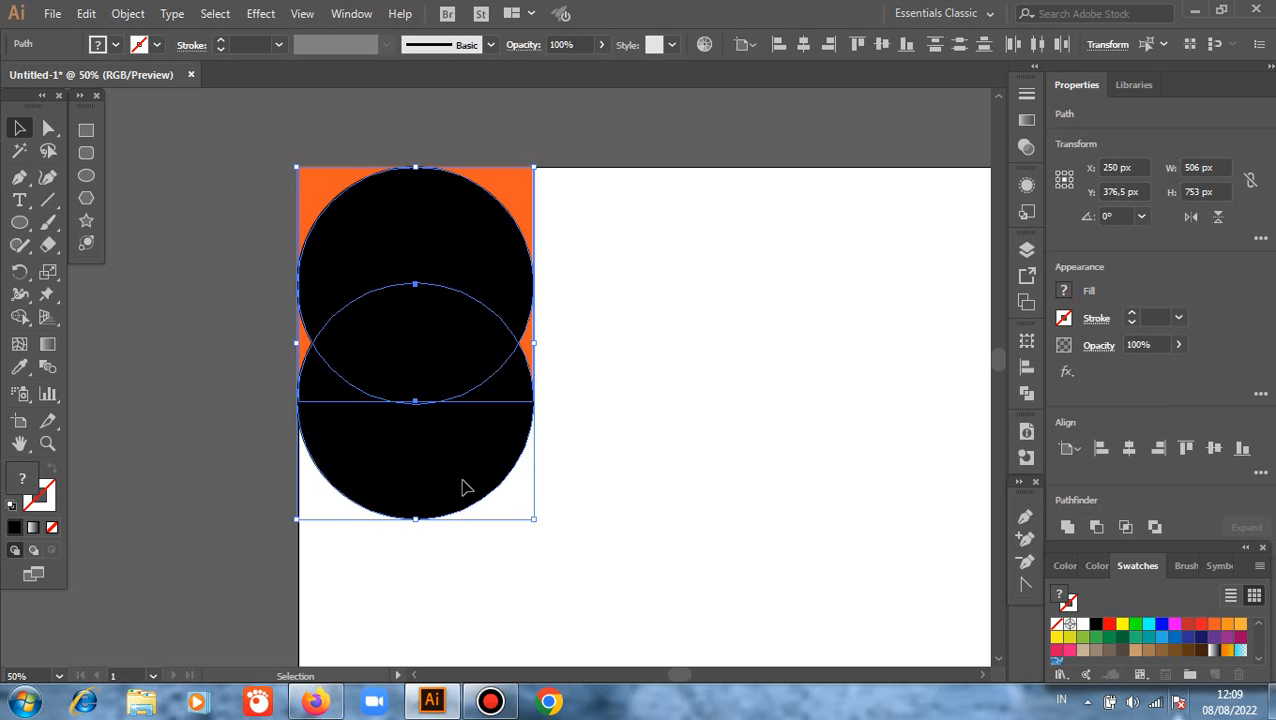
key(ctrl+z)
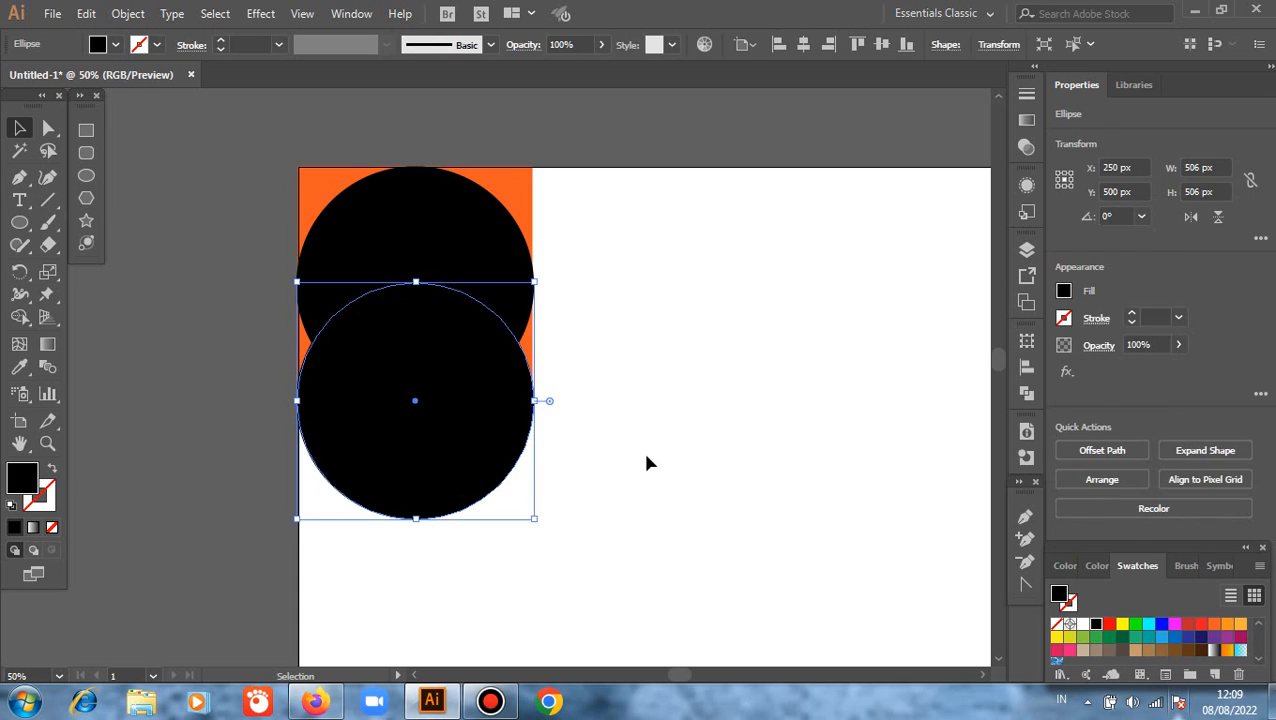
key(ctrl+z)
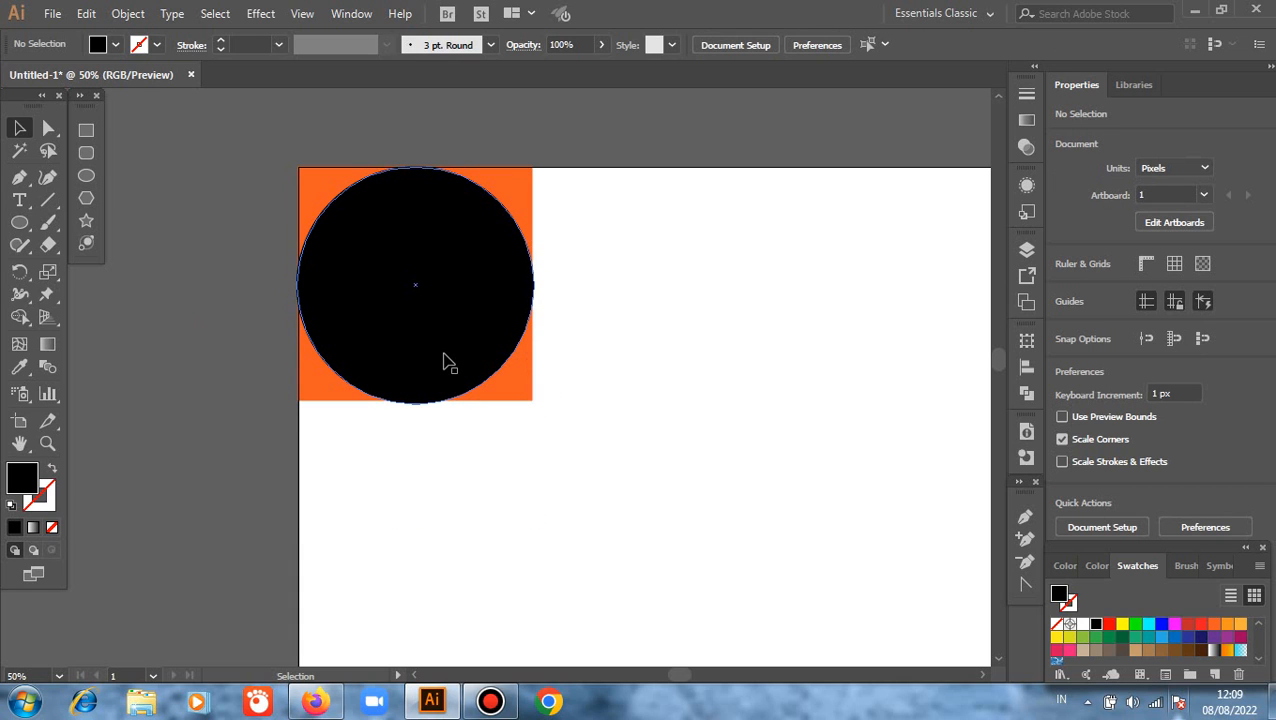
Move the black circle down 253 px and remove the part outside the square with Shape Builder.
drag(449, 363, 441, 490)
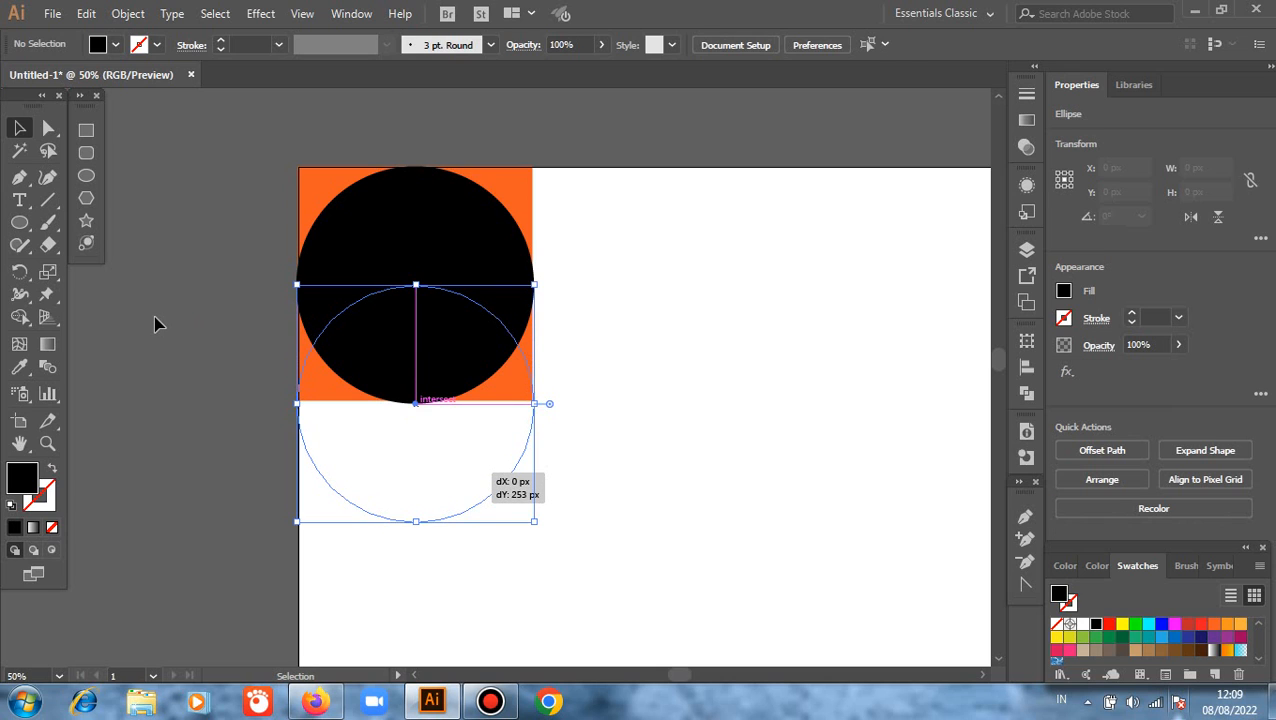
drag(155, 323, 547, 484)
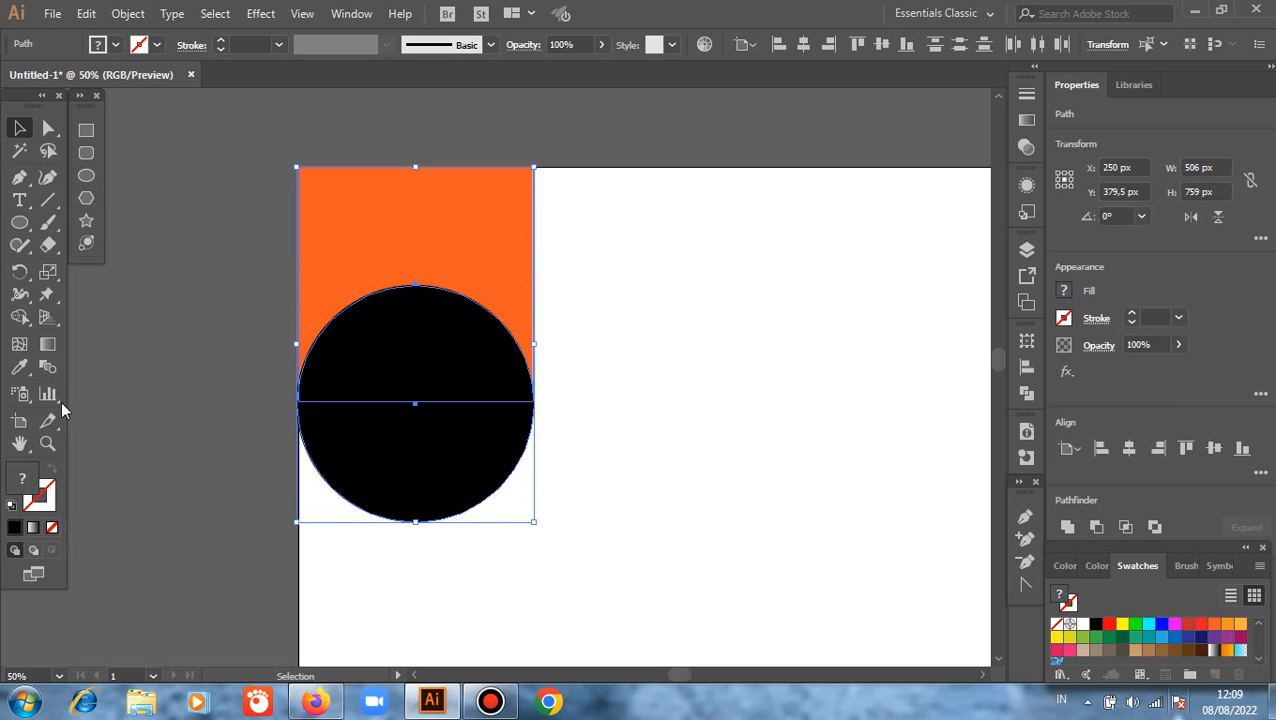
click(21, 318)
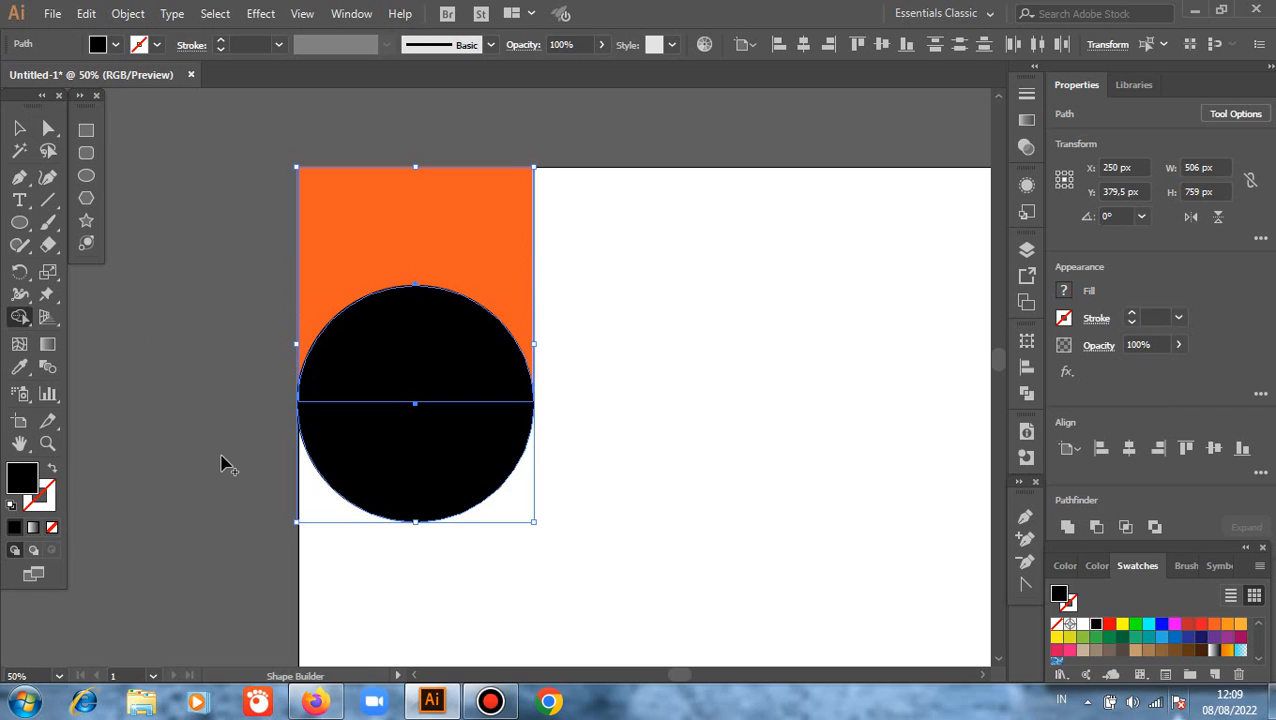
drag(515, 505, 521, 504)
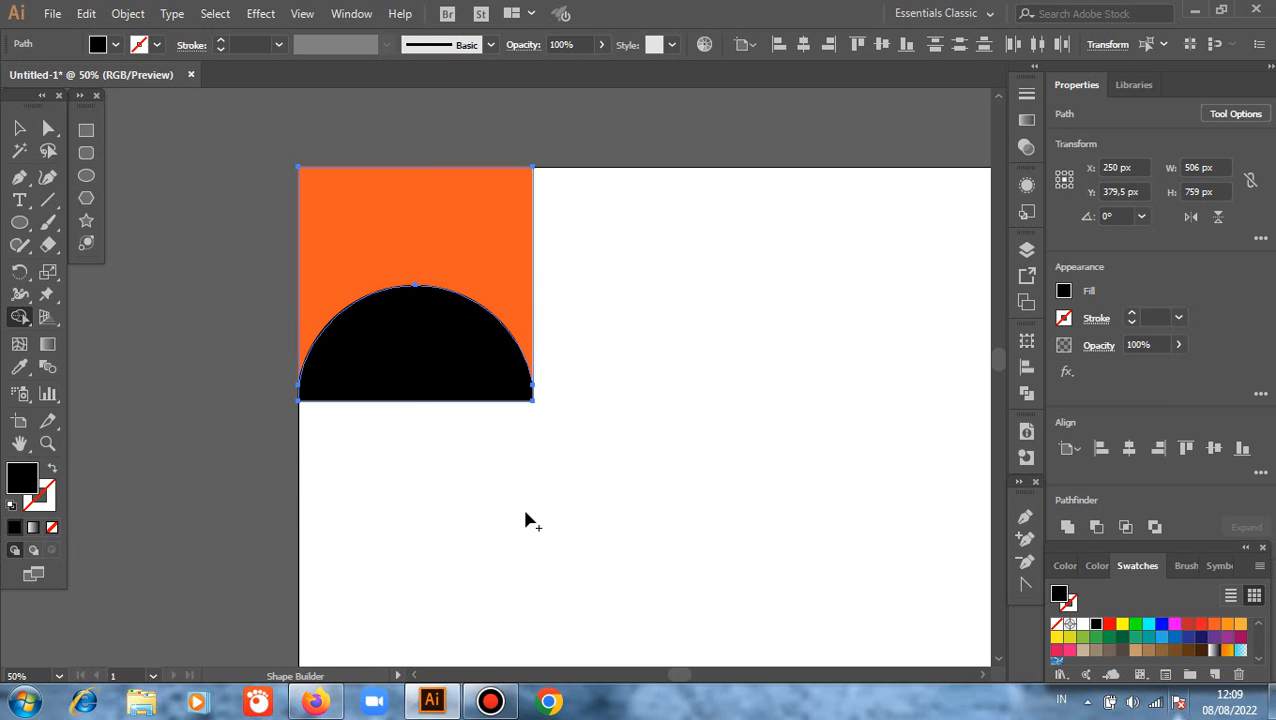
click(20, 128)
key(ctrl+a)
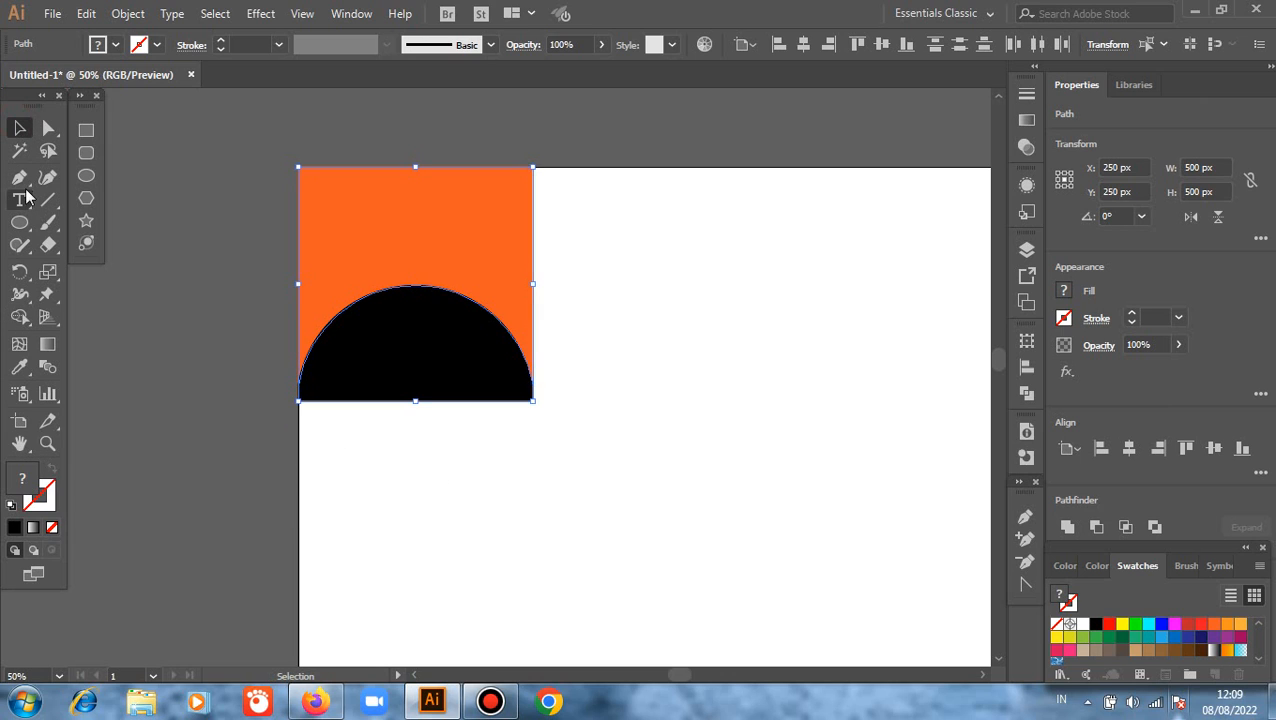
Draw a closed black Pen shape curving from the square's bottom-left to top-right corner, with straight sides through the bottom-right corner.
key(p)
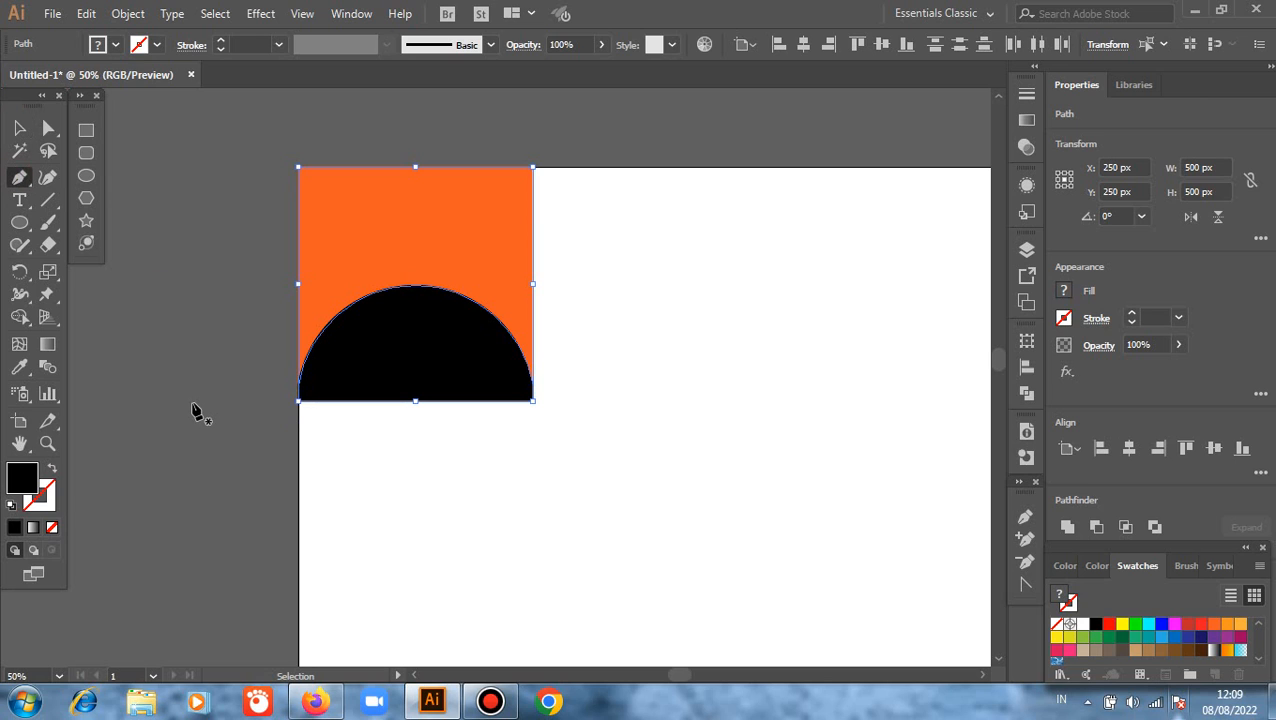
key(ctrl+shift+a)
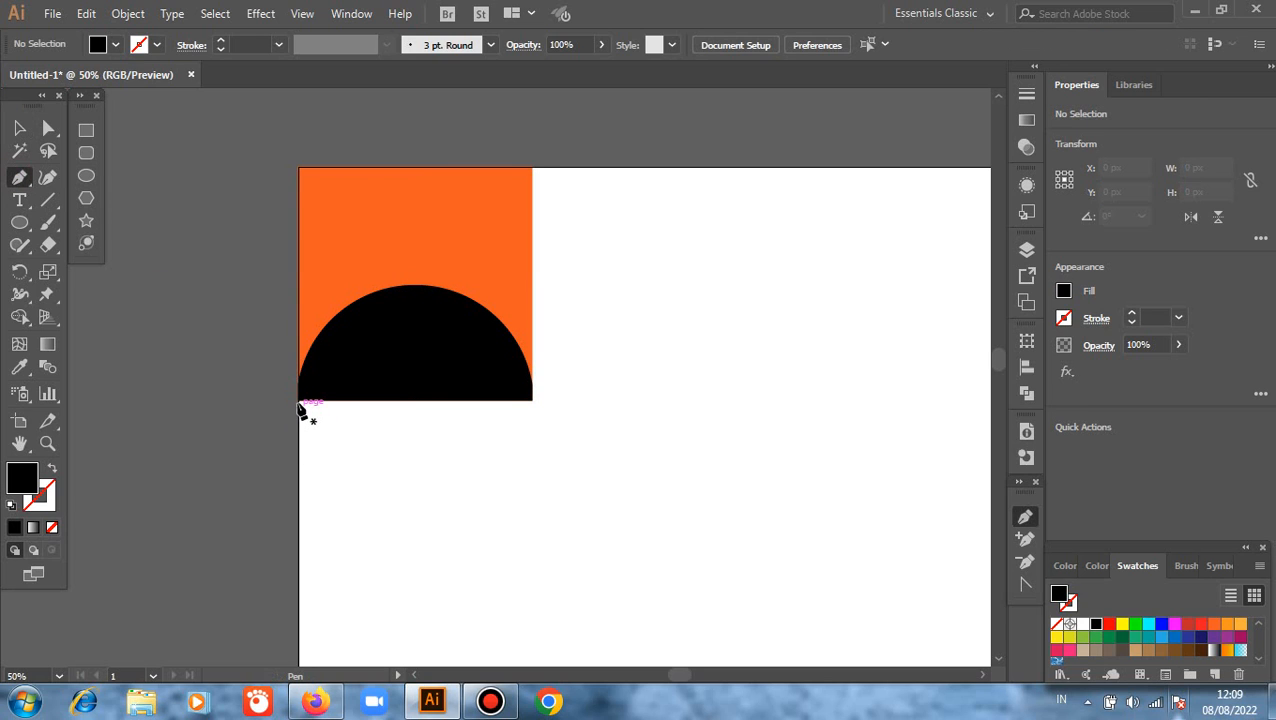
click(298, 400)
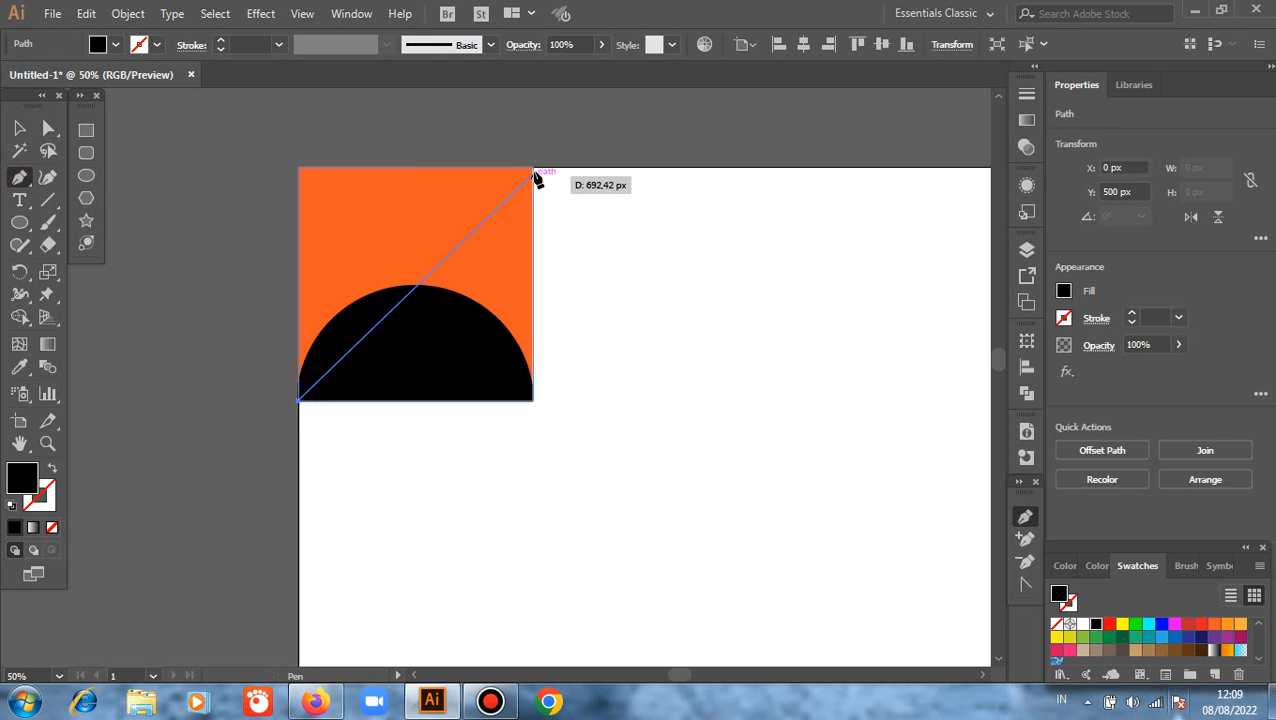
drag(533, 168, 784, 120)
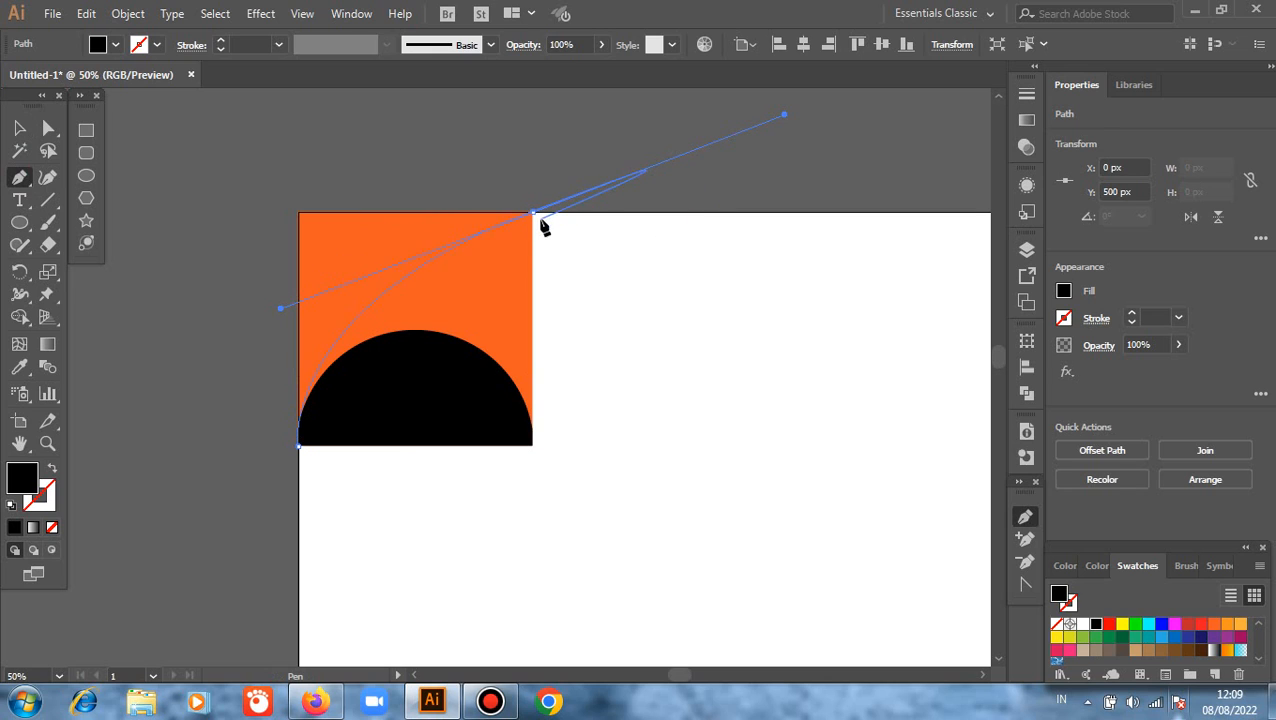
click(535, 217)
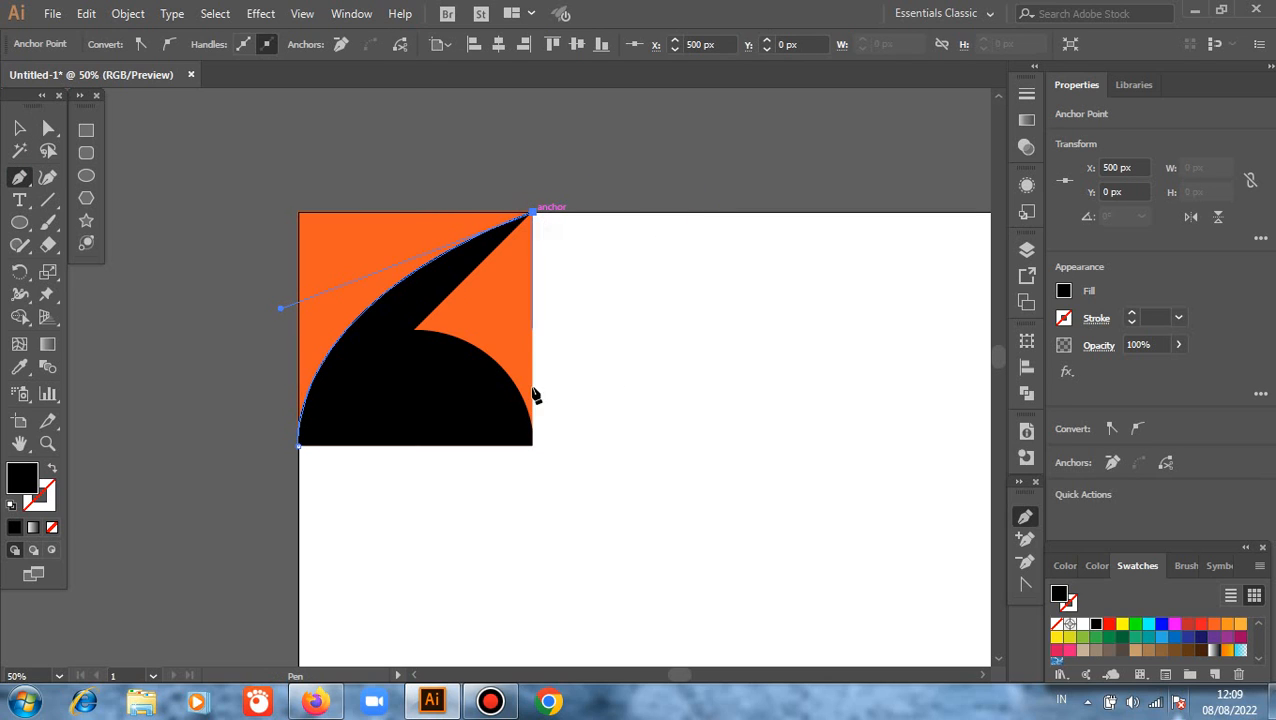
click(530, 448)
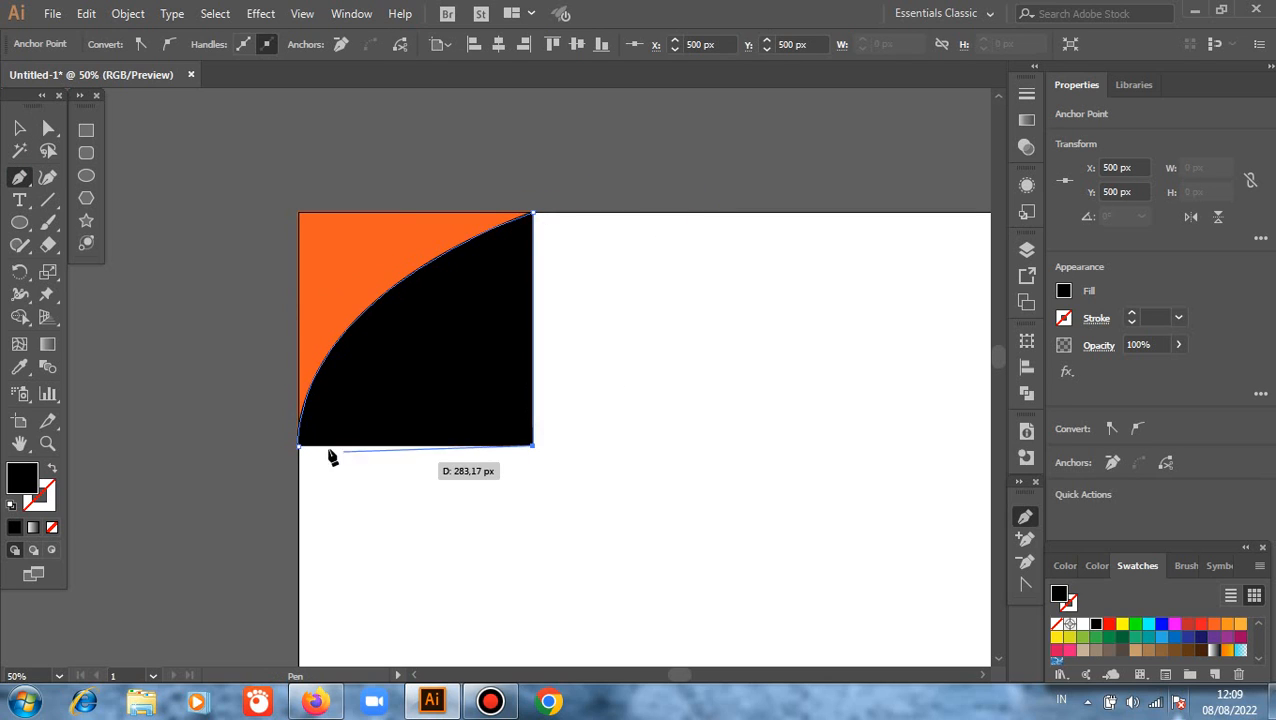
click(299, 446)
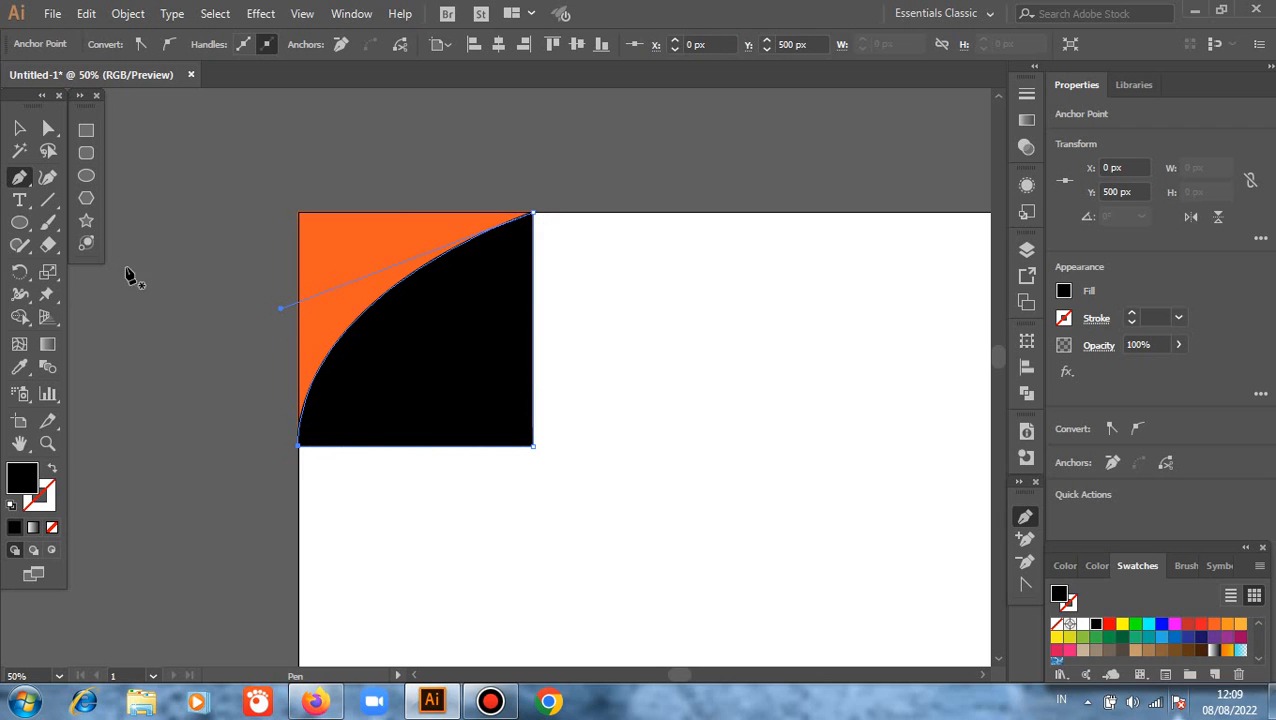
Fill the black curved Pen shape with the bright red swatch.
key(v)
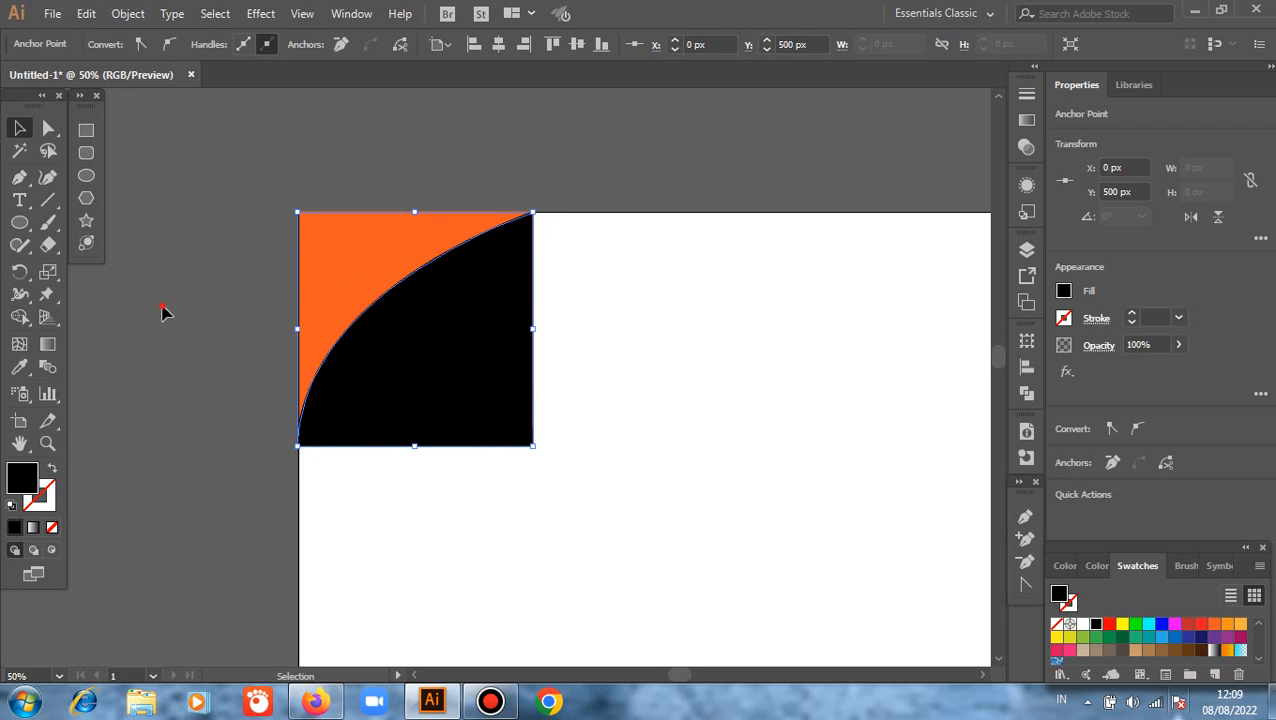
click(165, 313)
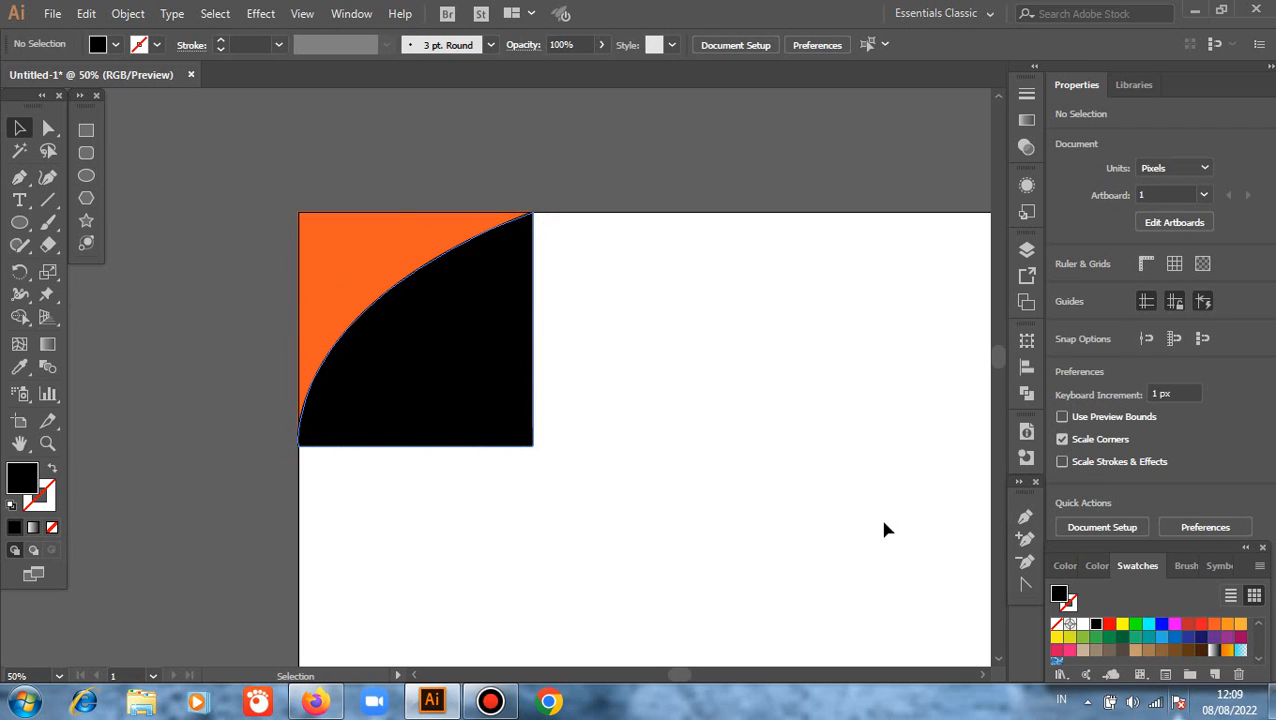
key(ctrl+a)
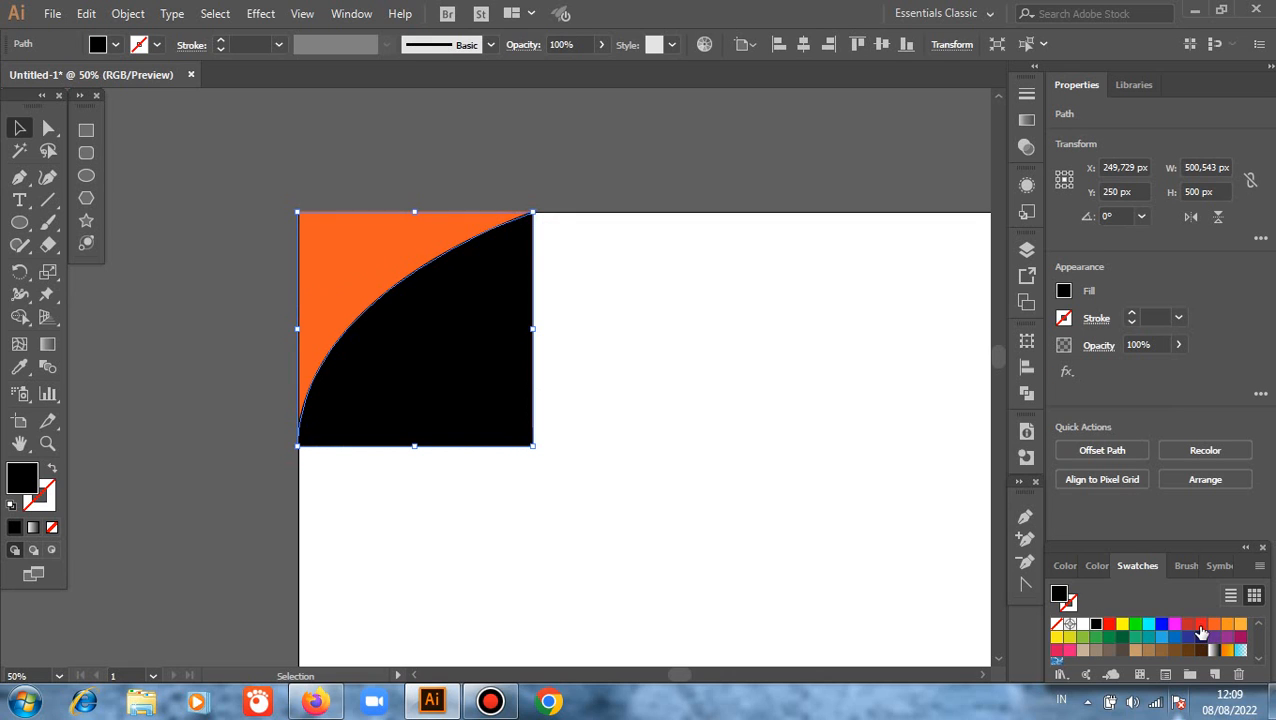
click(1201, 625)
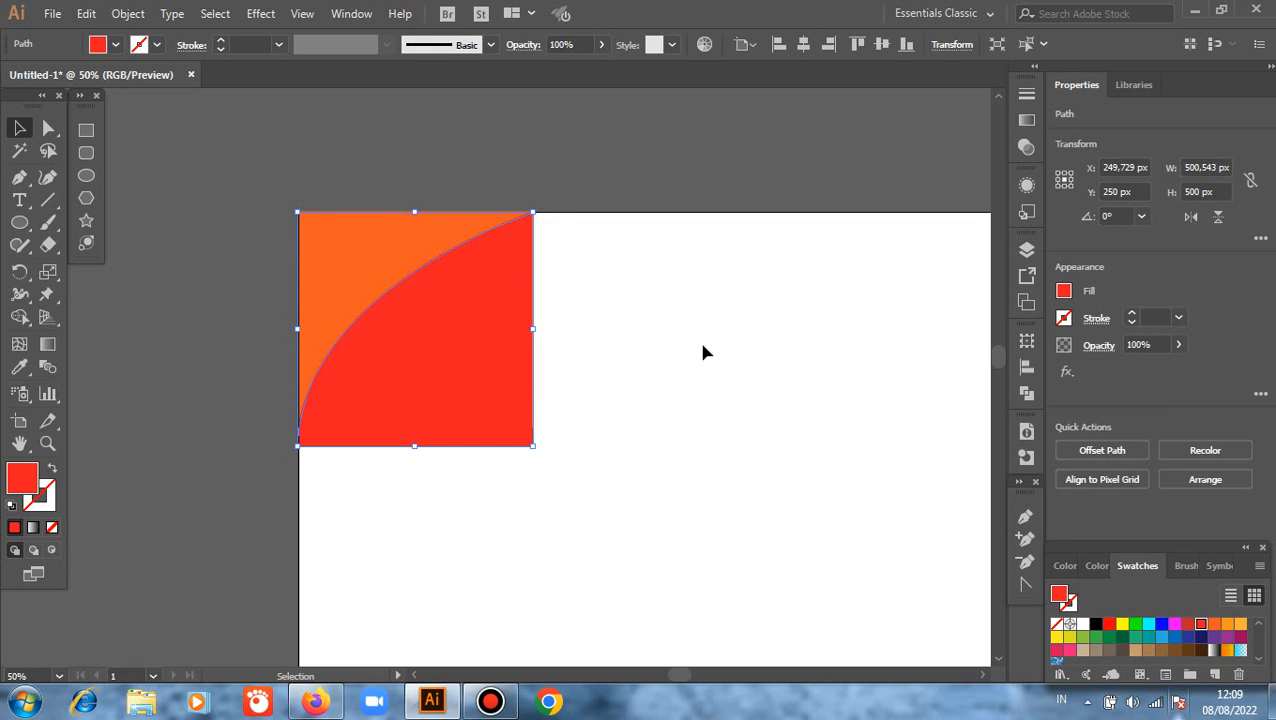
Send the red curved shape to the back, followed by the orange square, so the black semicircle sits in front.
right_click(703, 345)
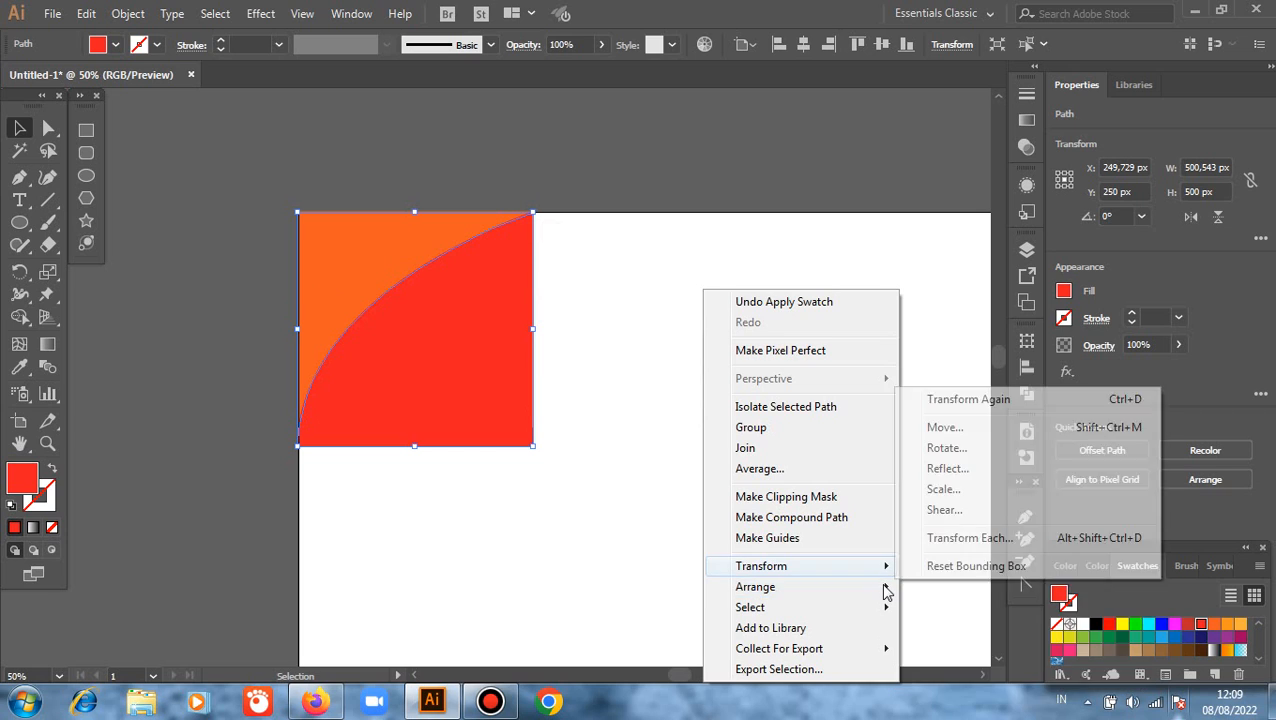
mouse_move(884, 590)
click(933, 648)
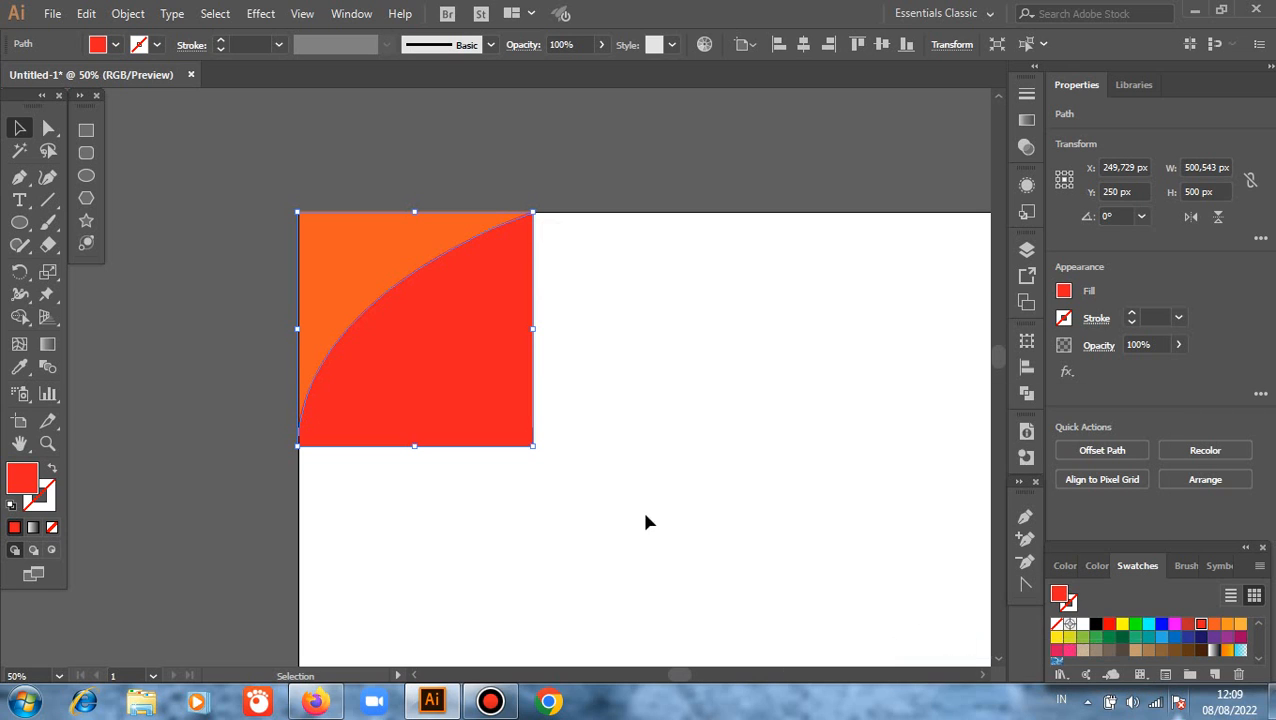
click(349, 258)
right_click(182, 308)
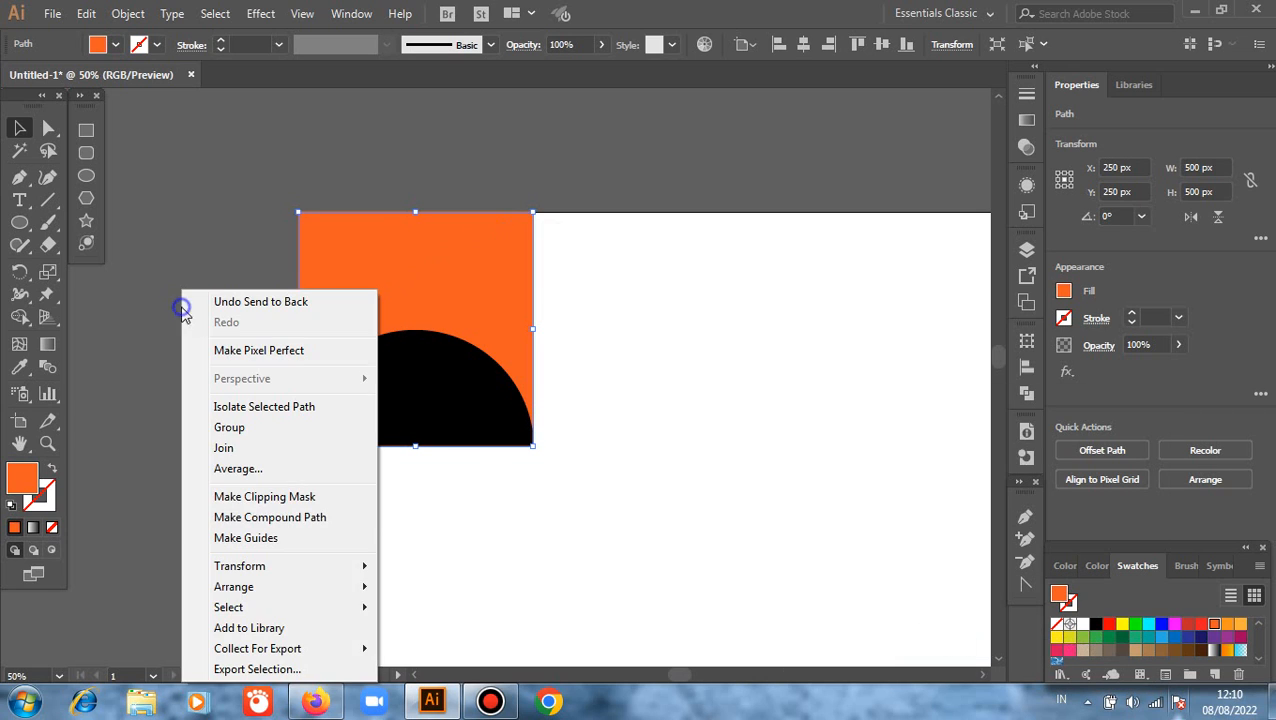
mouse_move(365, 590)
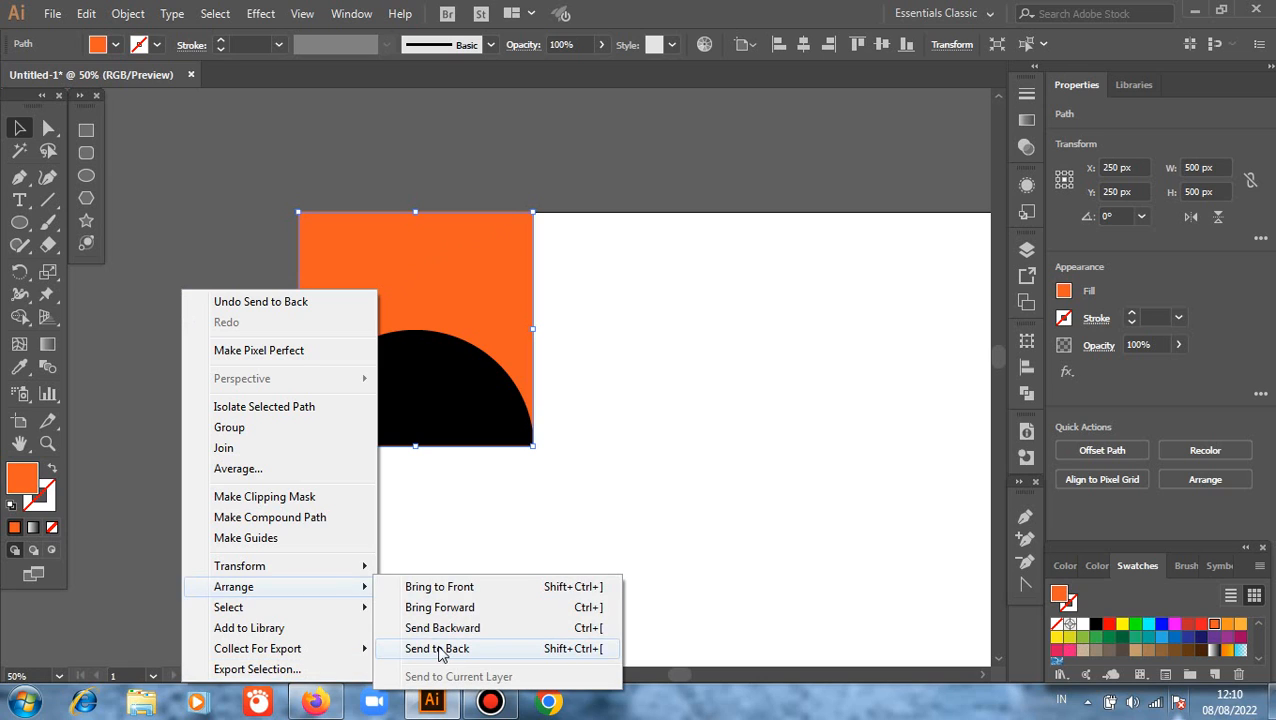
click(437, 649)
click(190, 350)
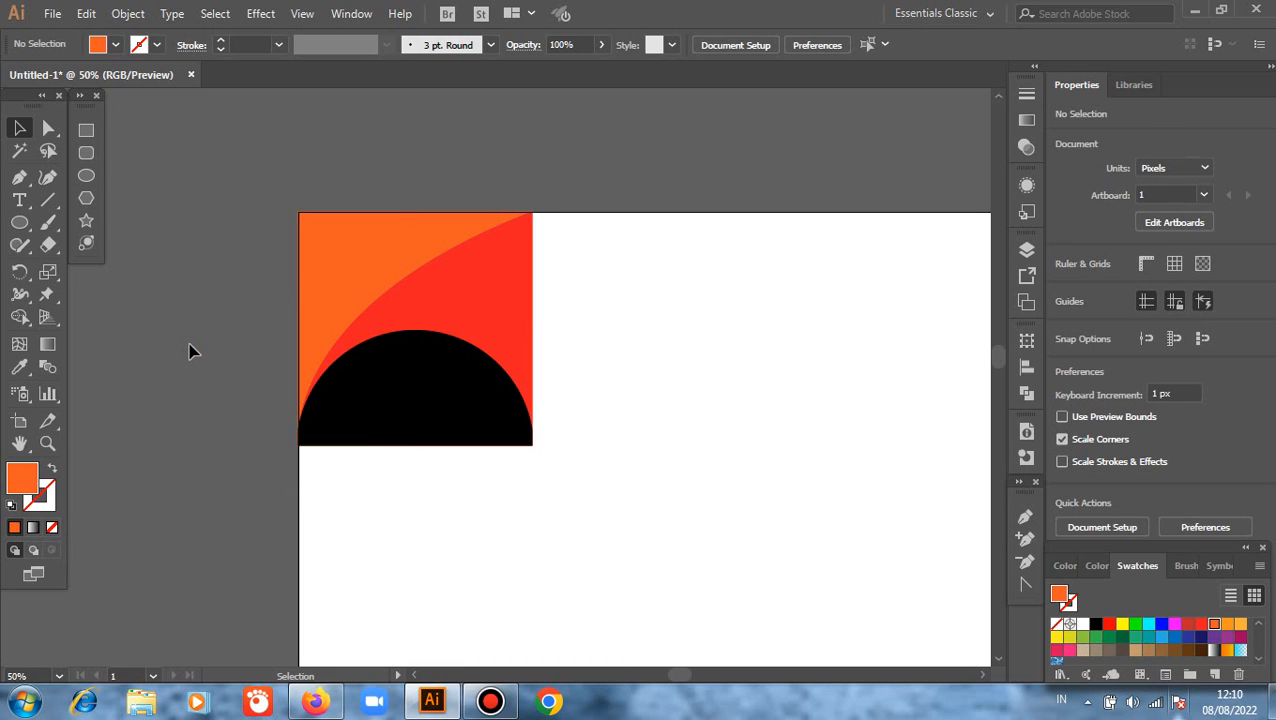
Duplicate the whole orange, red and black tile flush against its right edge.
drag(214, 249, 605, 448)
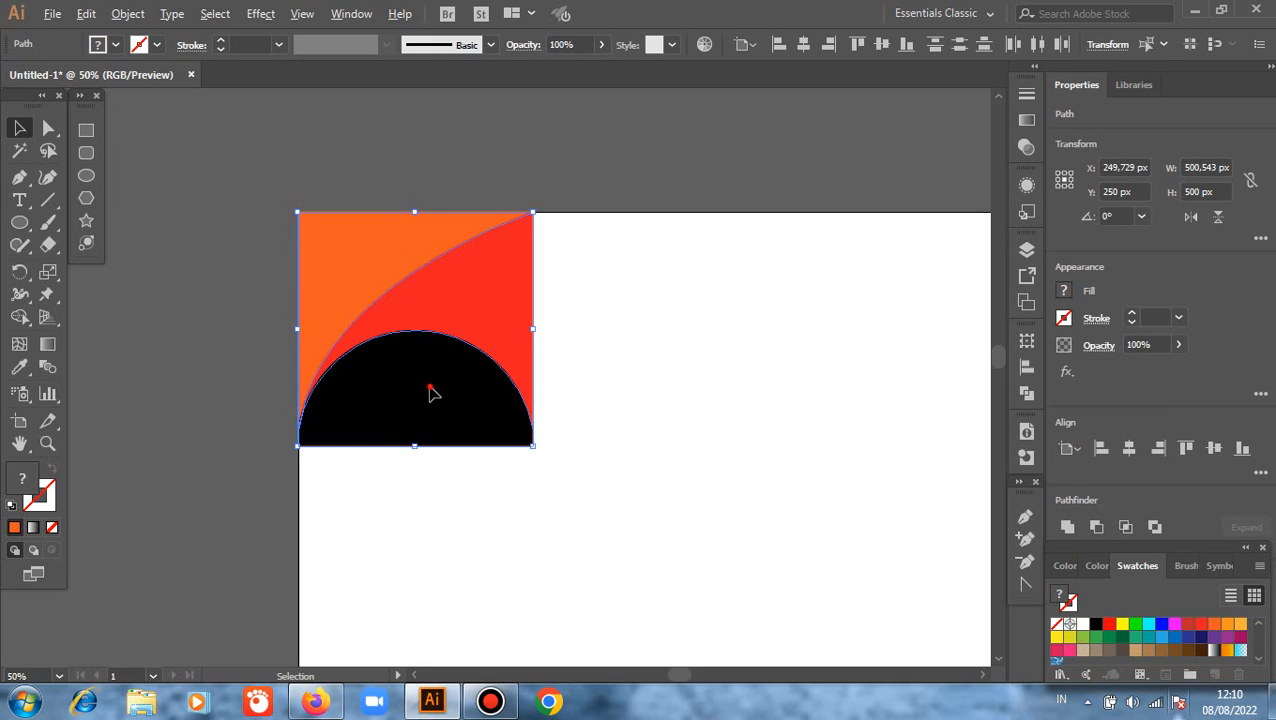
drag(459, 396, 665, 412)
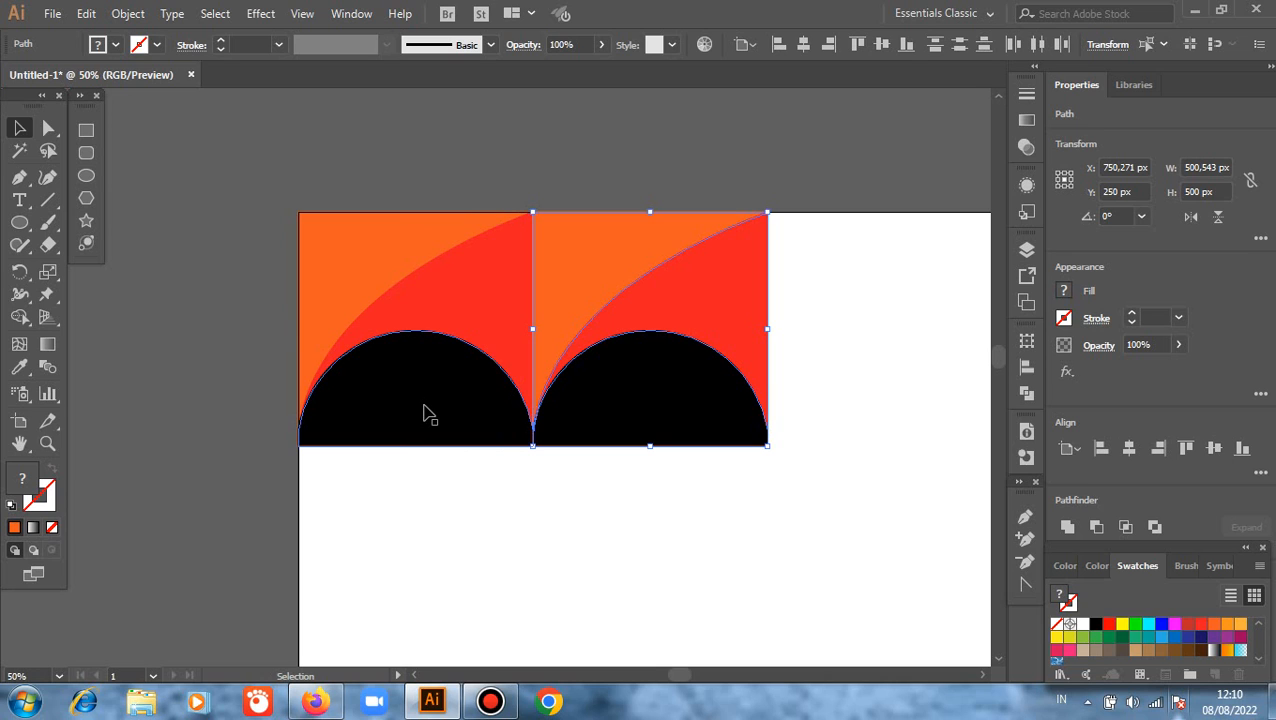
Reflect the duplicated tile across an axis angled at 45°.
right_click(861, 318)
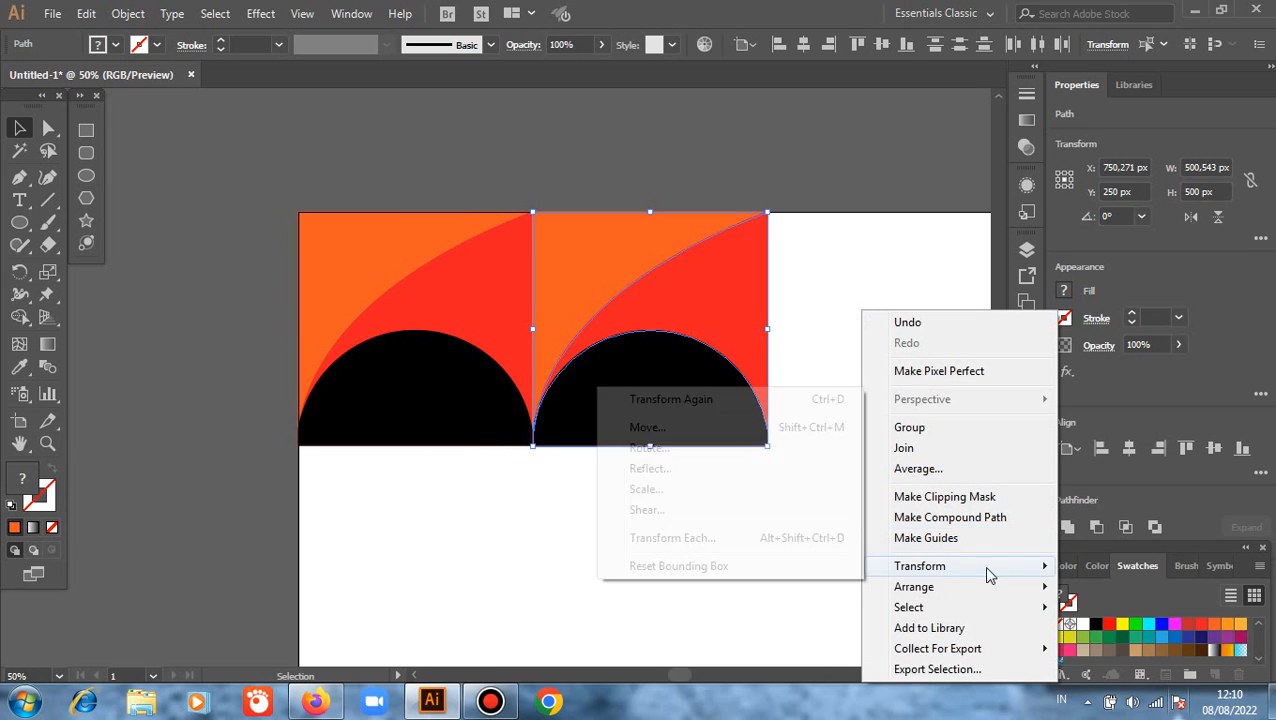
mouse_move(968, 568)
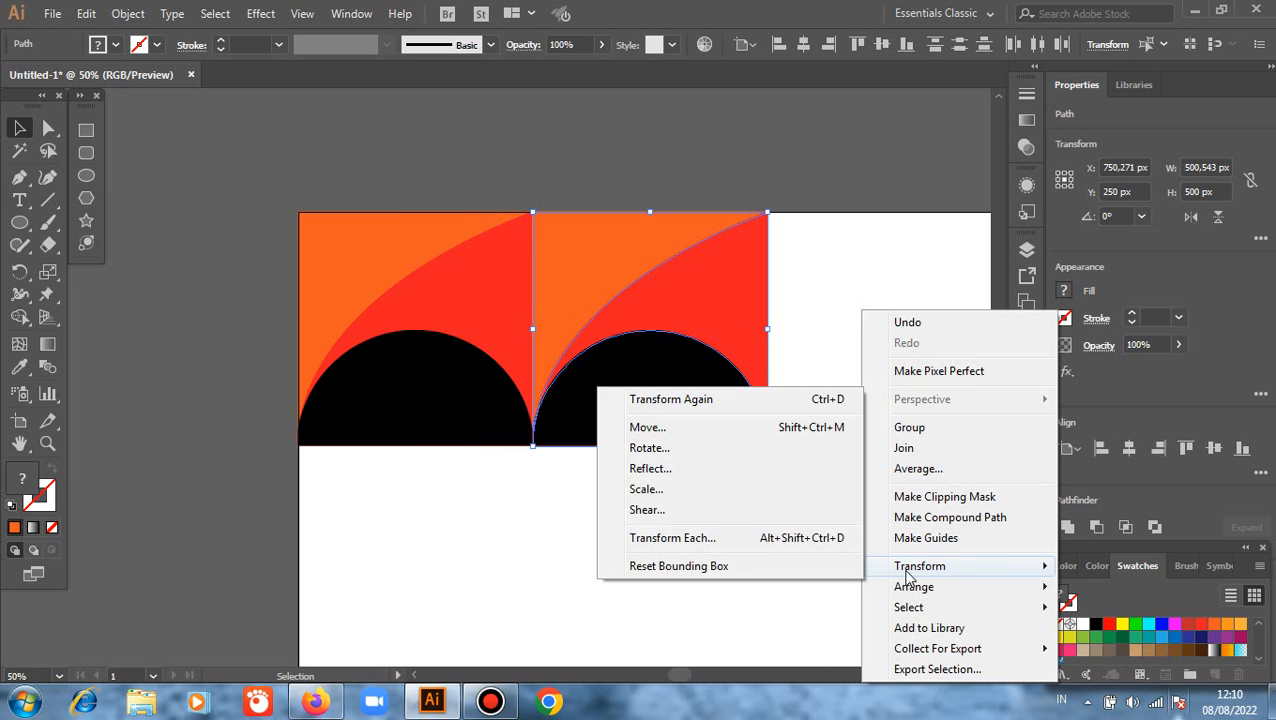
click(643, 470)
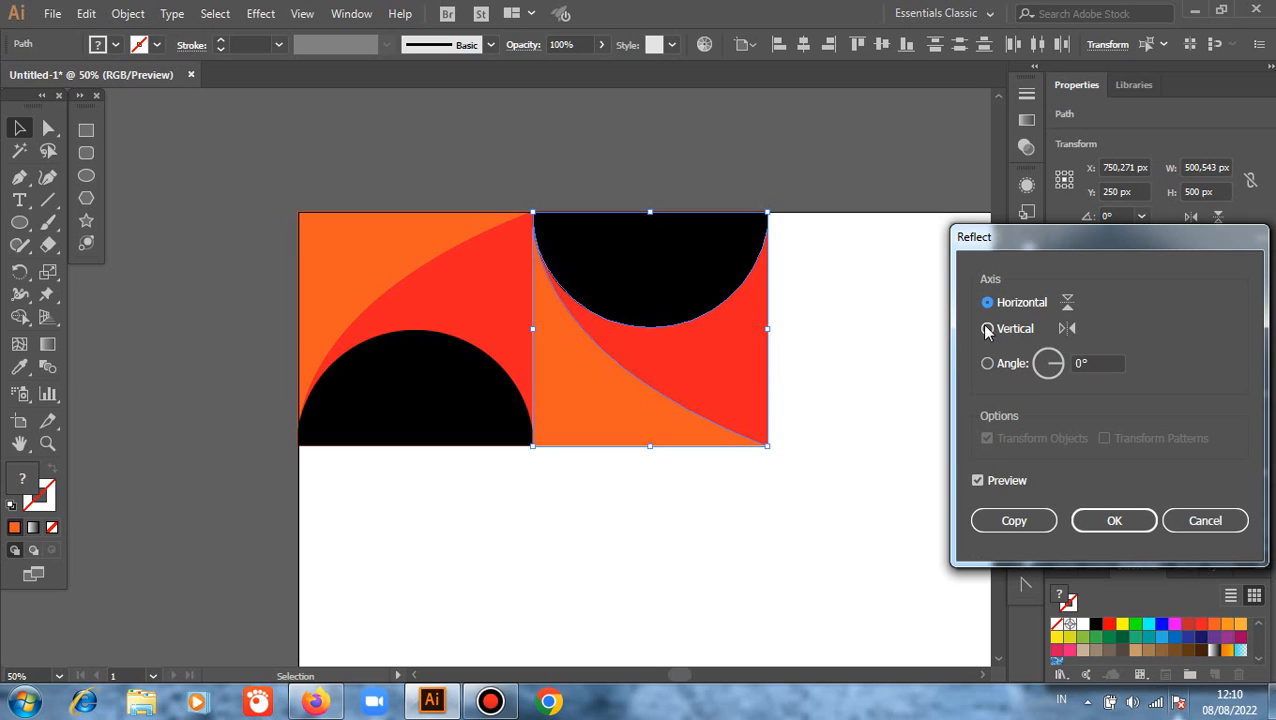
click(1057, 363)
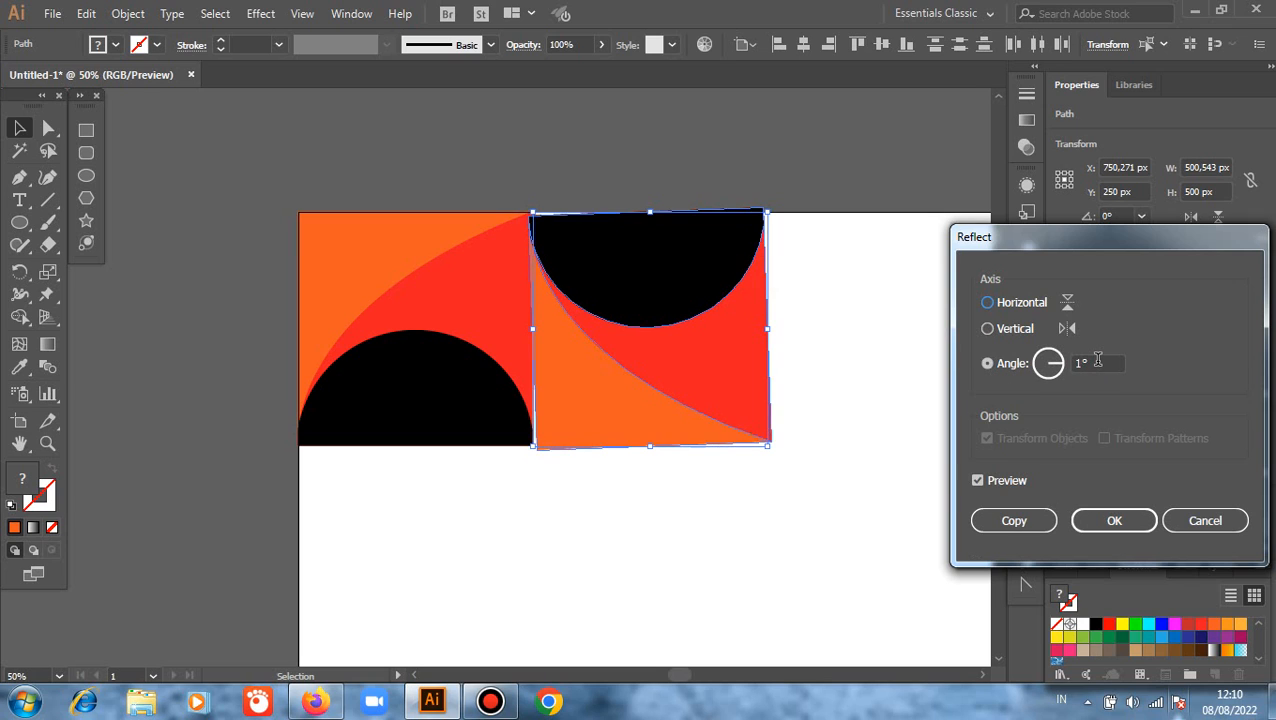
key(Up)
key(Up)
key(Up)
key(Up)
key(Up)
key(Up)
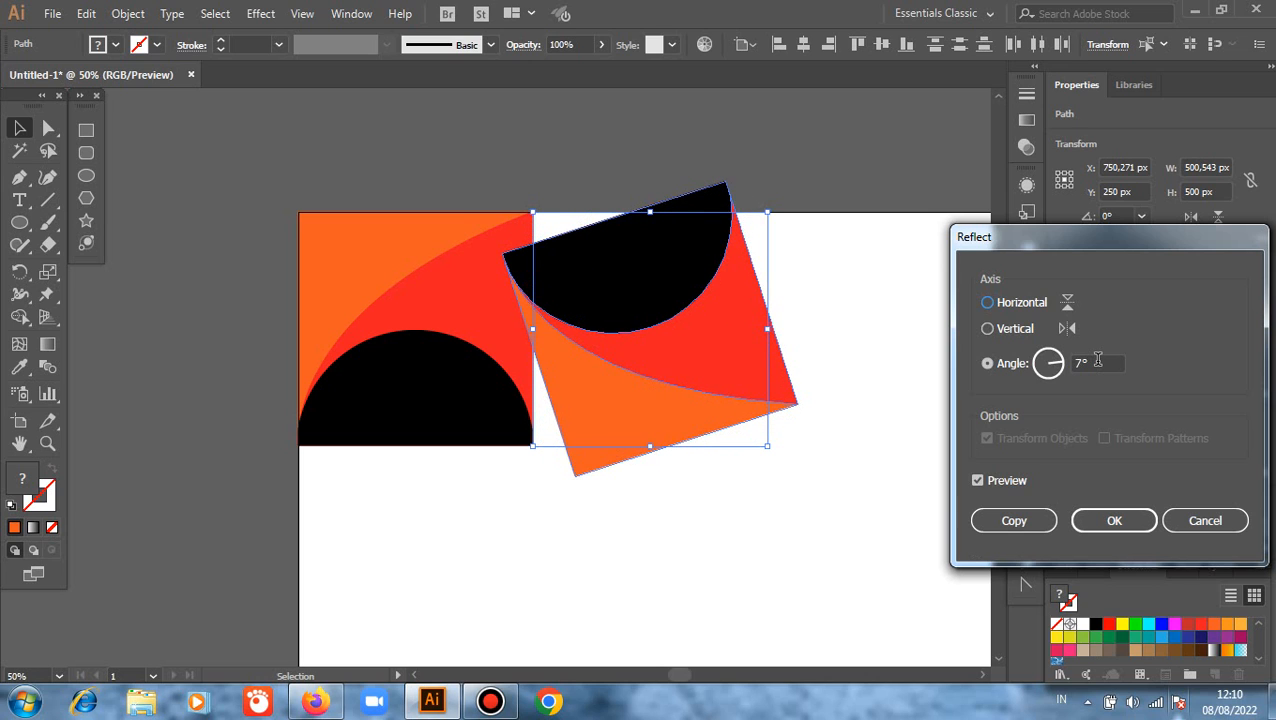
key(Up)
key(Up)
key(Up)
key(Up)
key(Up)
key(Up)
key(Up)
key(Up)
key(Up)
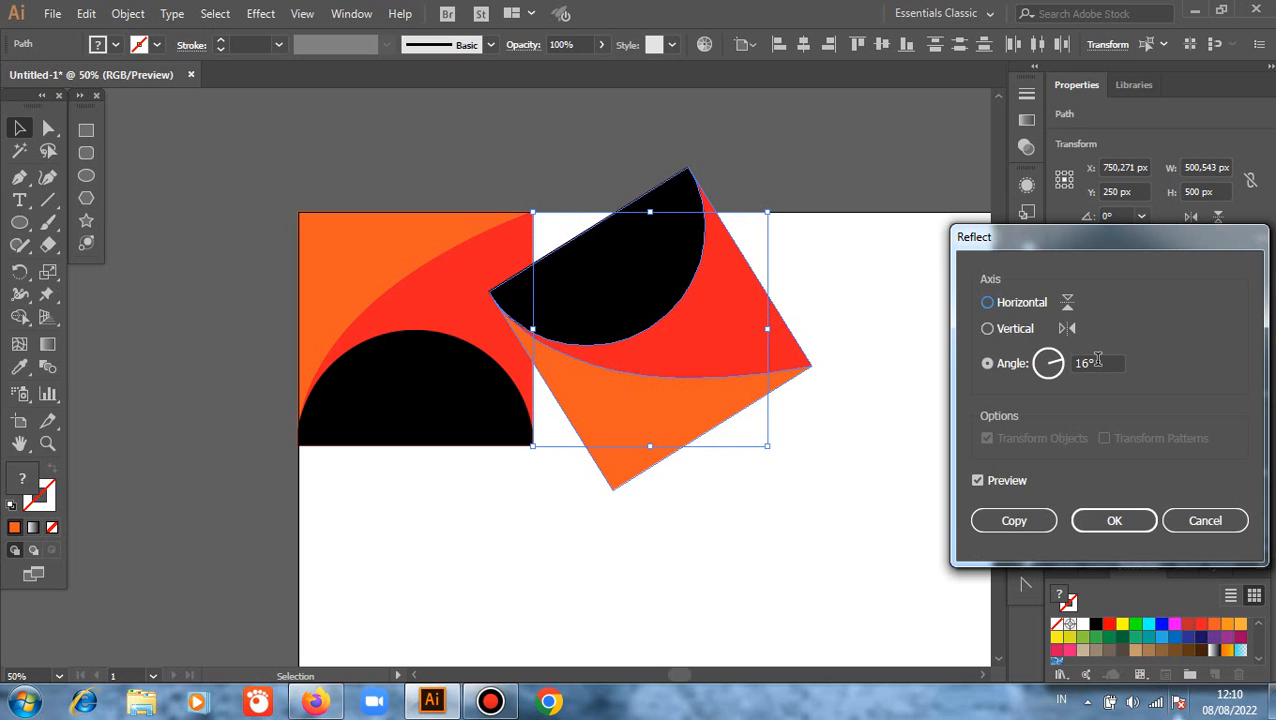
key(Up)
key(Up)
key(Up)
key(Up)
key(Up)
key(Up)
key(Up)
key(Up)
key(Up)
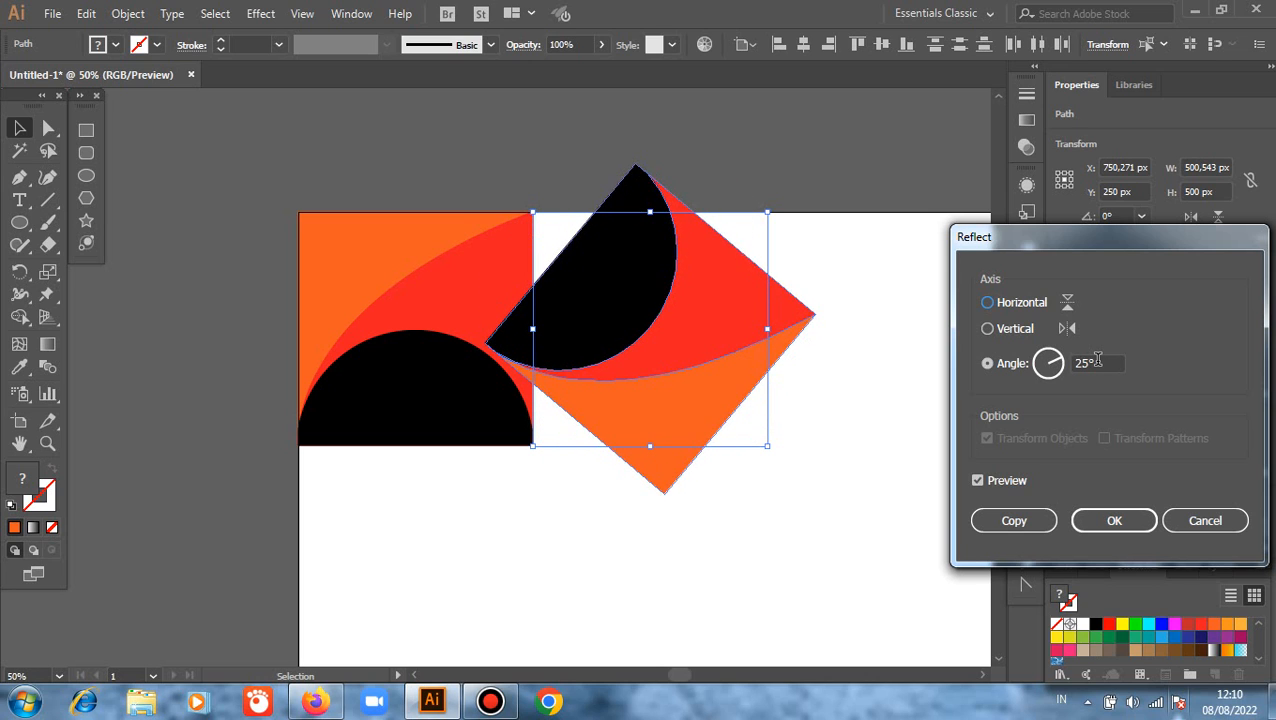
key(Up)
key(Up)
key(Up)
key(Up)
key(Up)
key(Up)
key(Up)
key(Up)
key(Up)
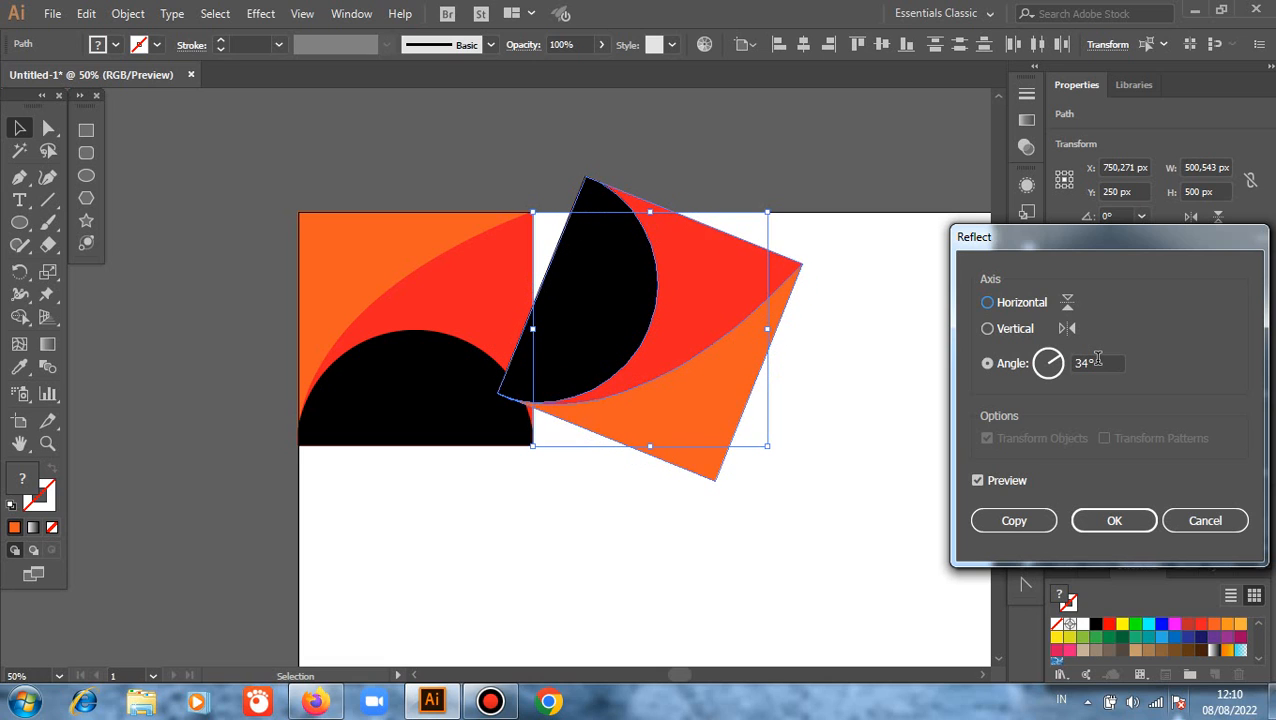
key(Up)
key(Up)
key(Up)
key(Up)
key(Up)
key(Up)
key(Up)
key(Up)
key(Up)
key(Up)
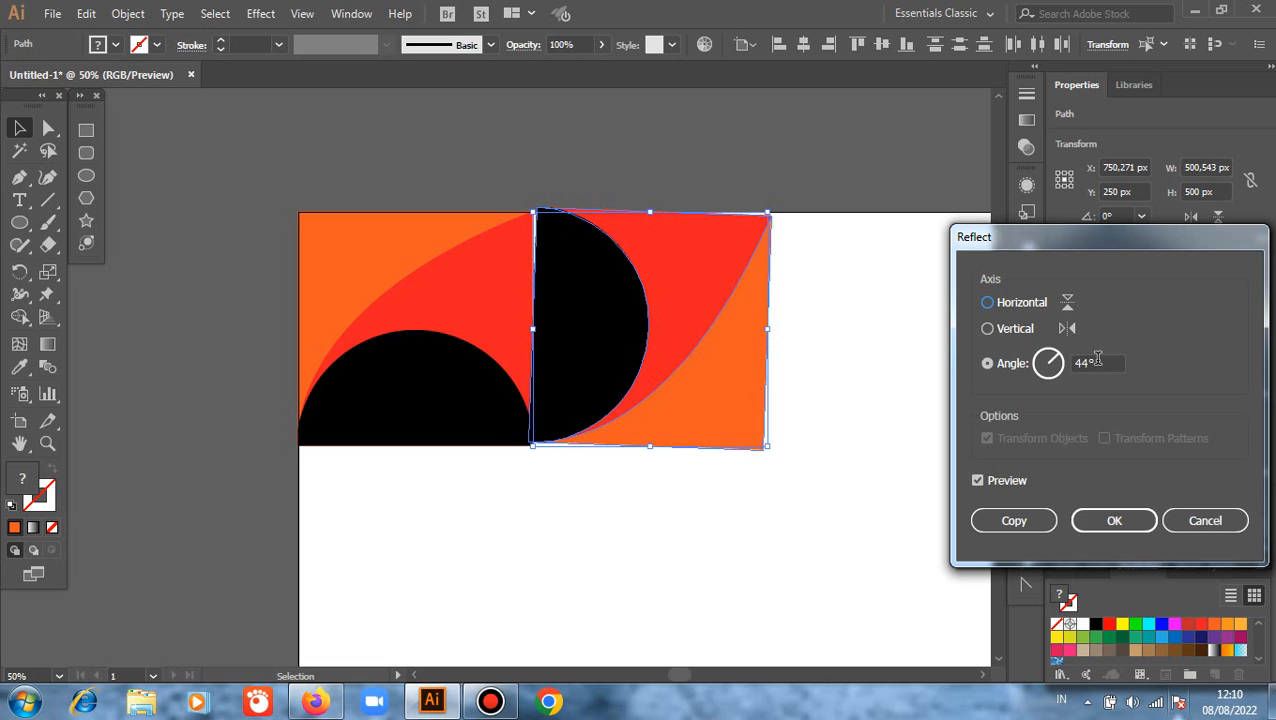
key(Up)
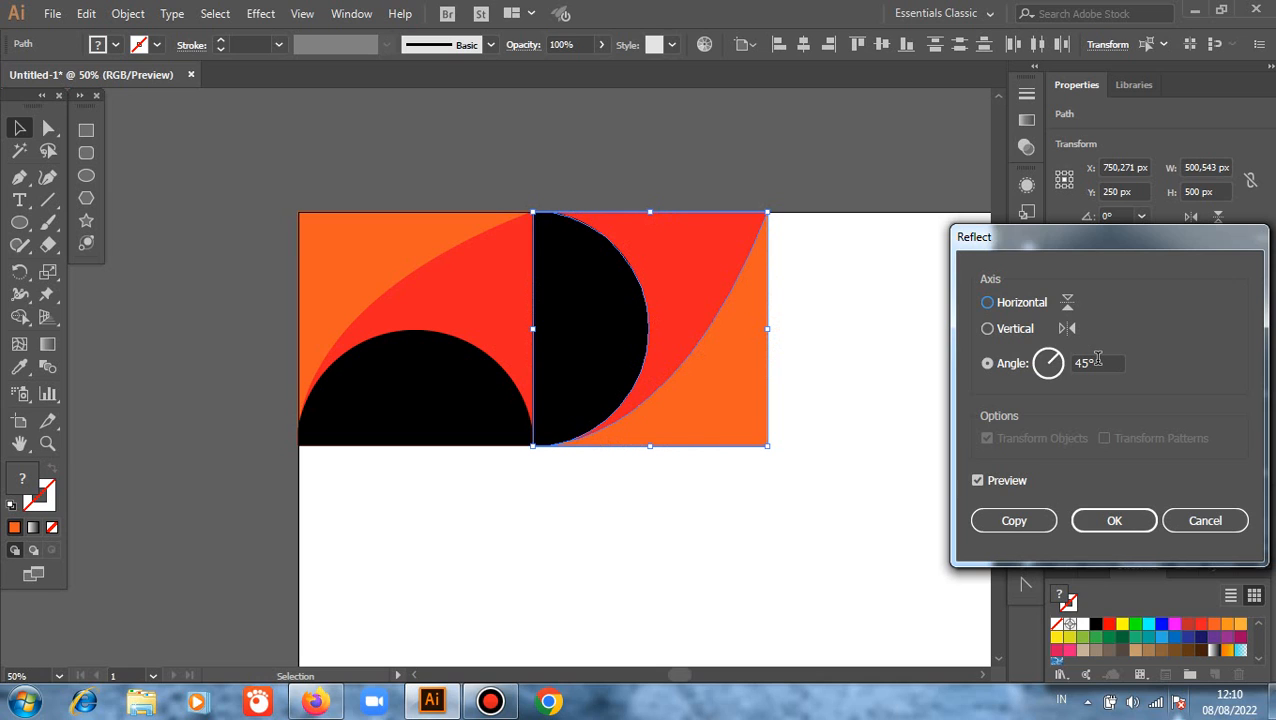
click(1117, 522)
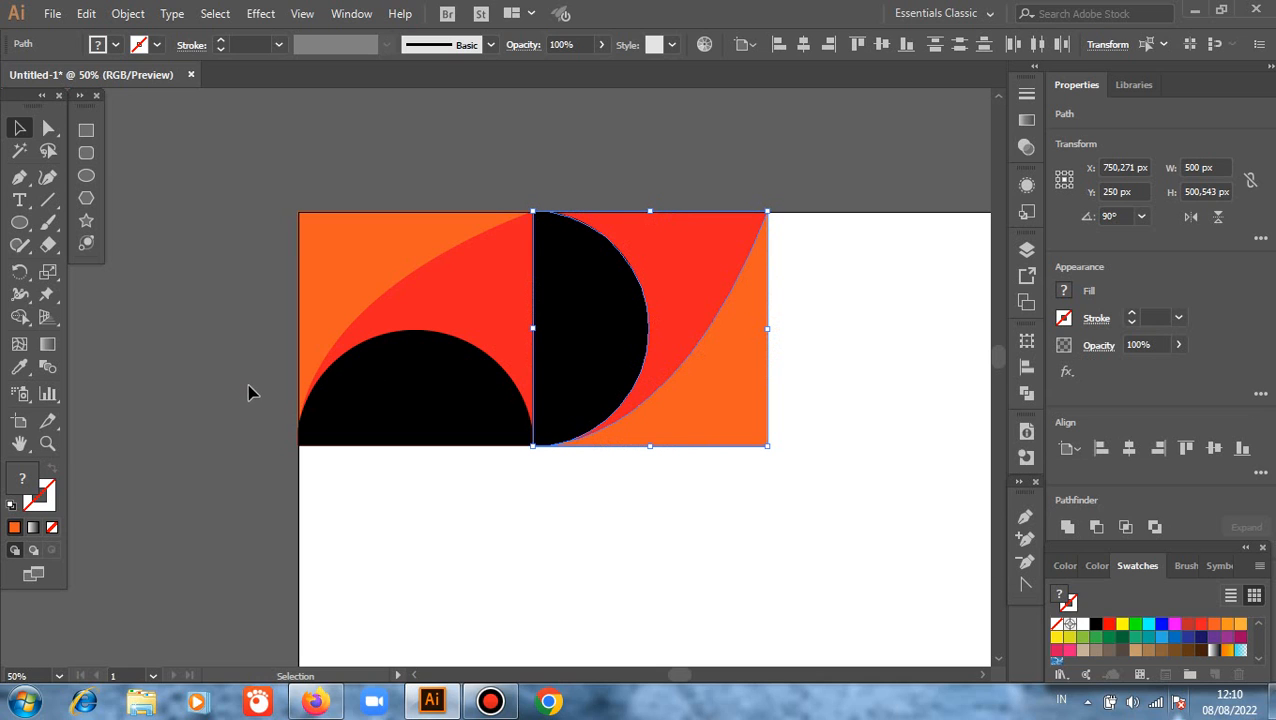
Duplicate the row of two tiles directly below the original row, with the edges touching.
drag(218, 300, 796, 499)
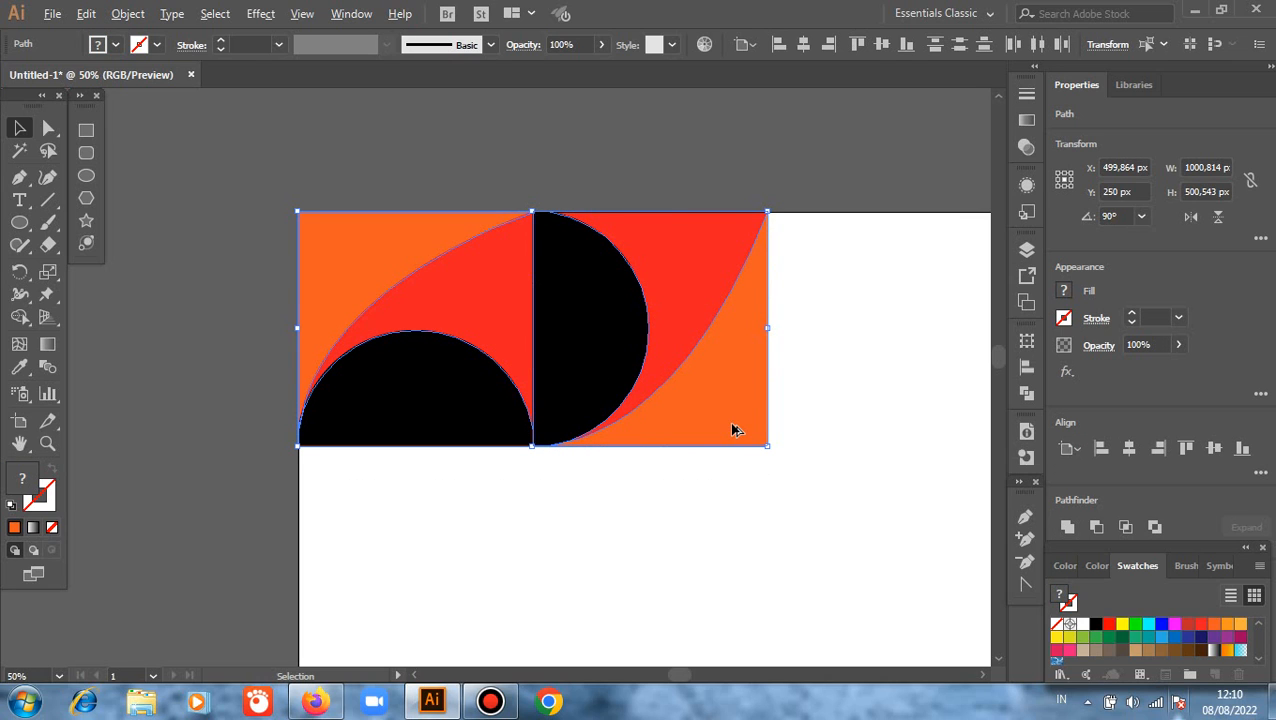
drag(732, 430, 730, 637)
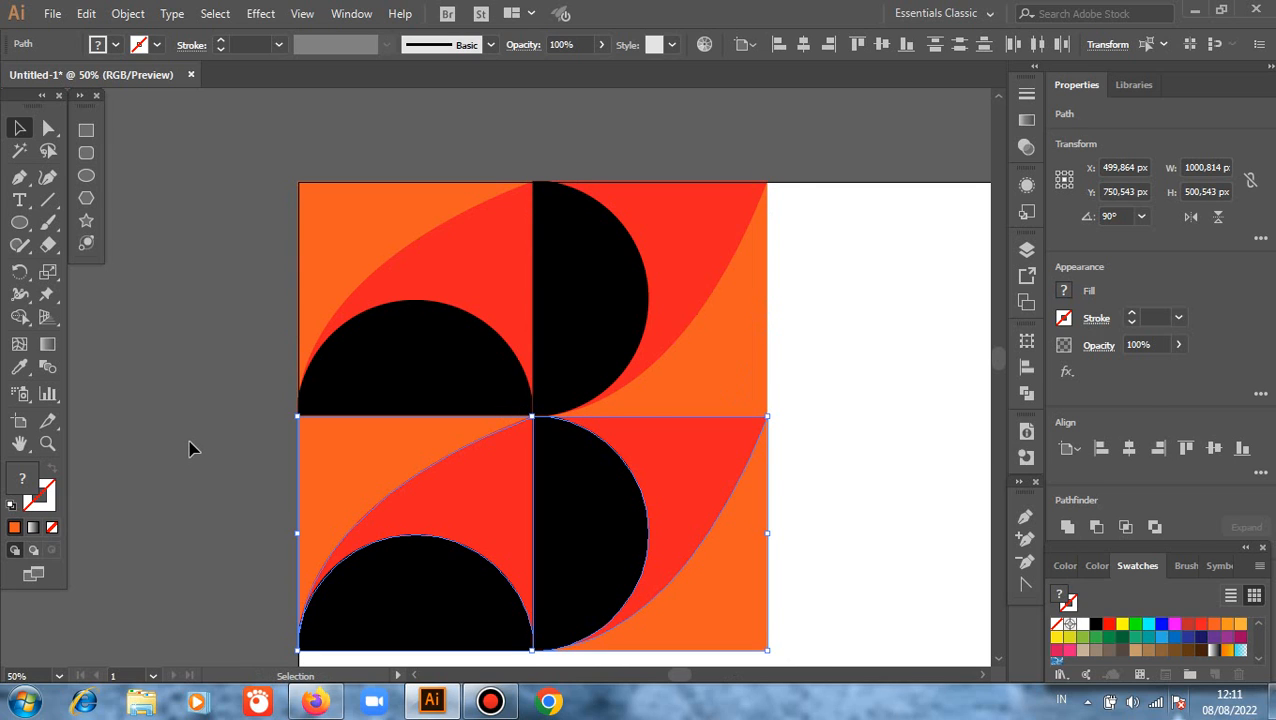
click(864, 409)
Reflect the lower-right tile across an axis angled at -45°.
scroll(866, 409, down, 3)
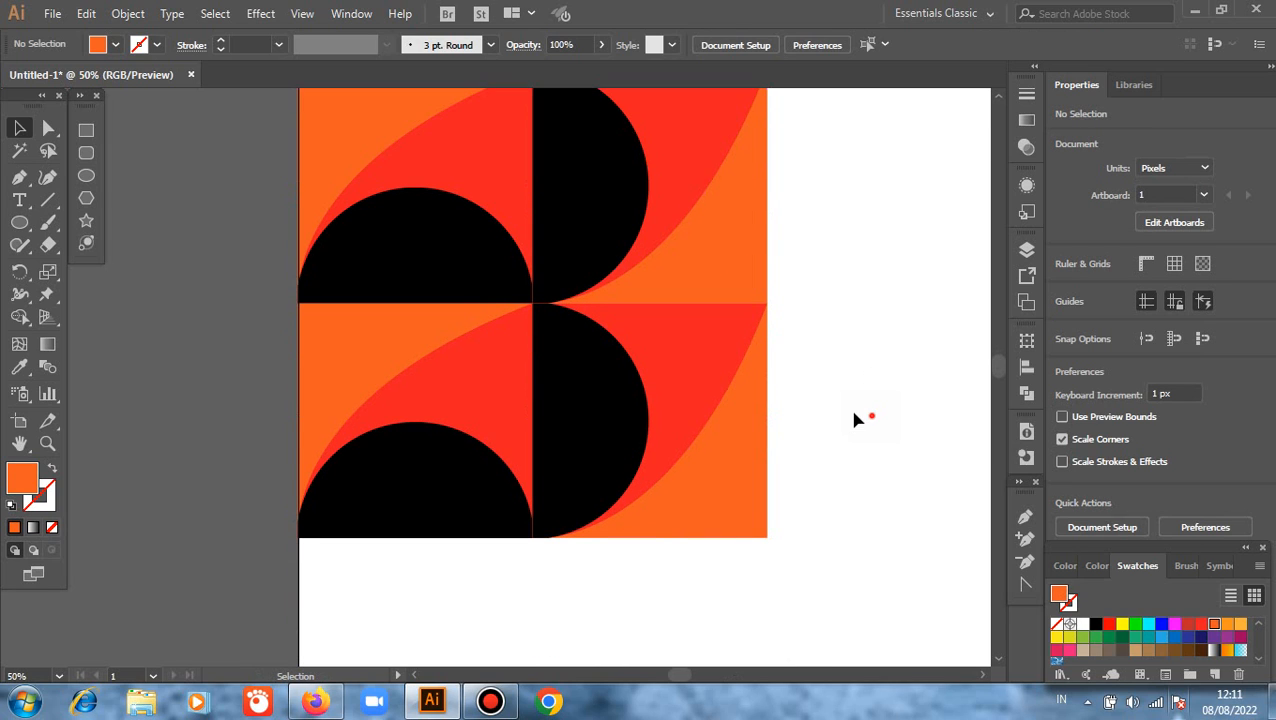
drag(870, 416, 842, 386)
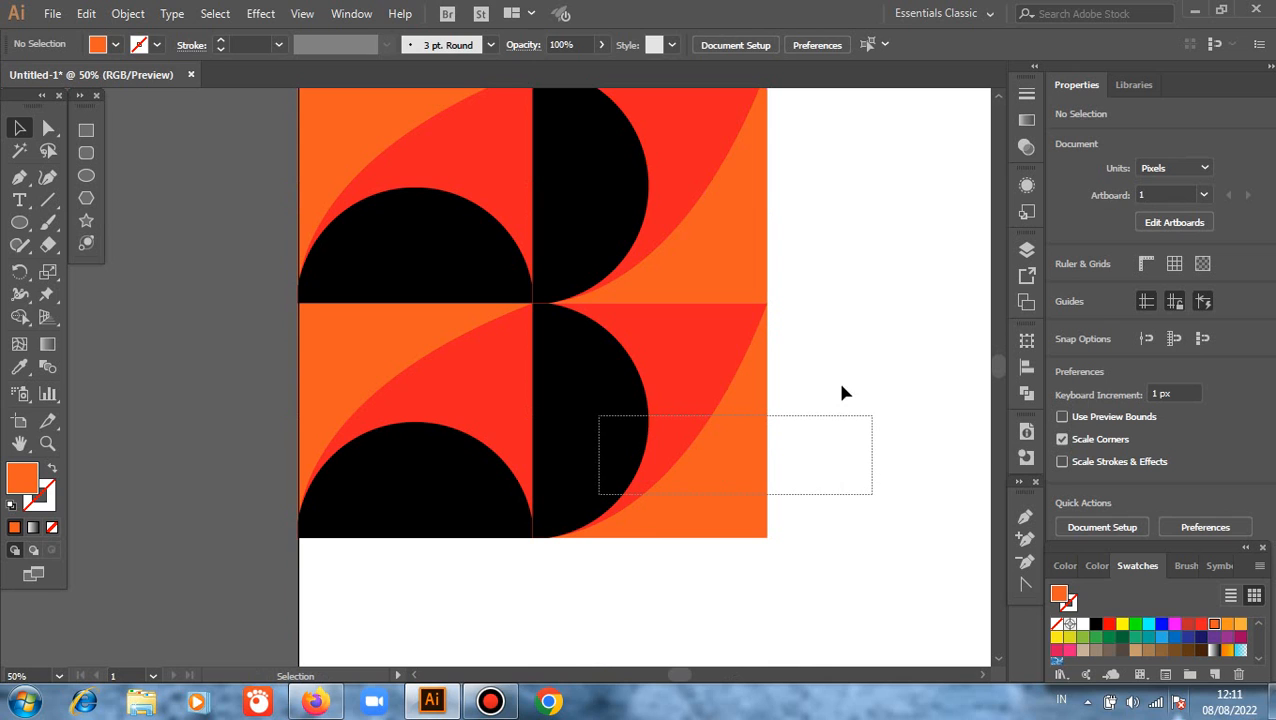
drag(834, 310, 834, 308)
right_click(834, 307)
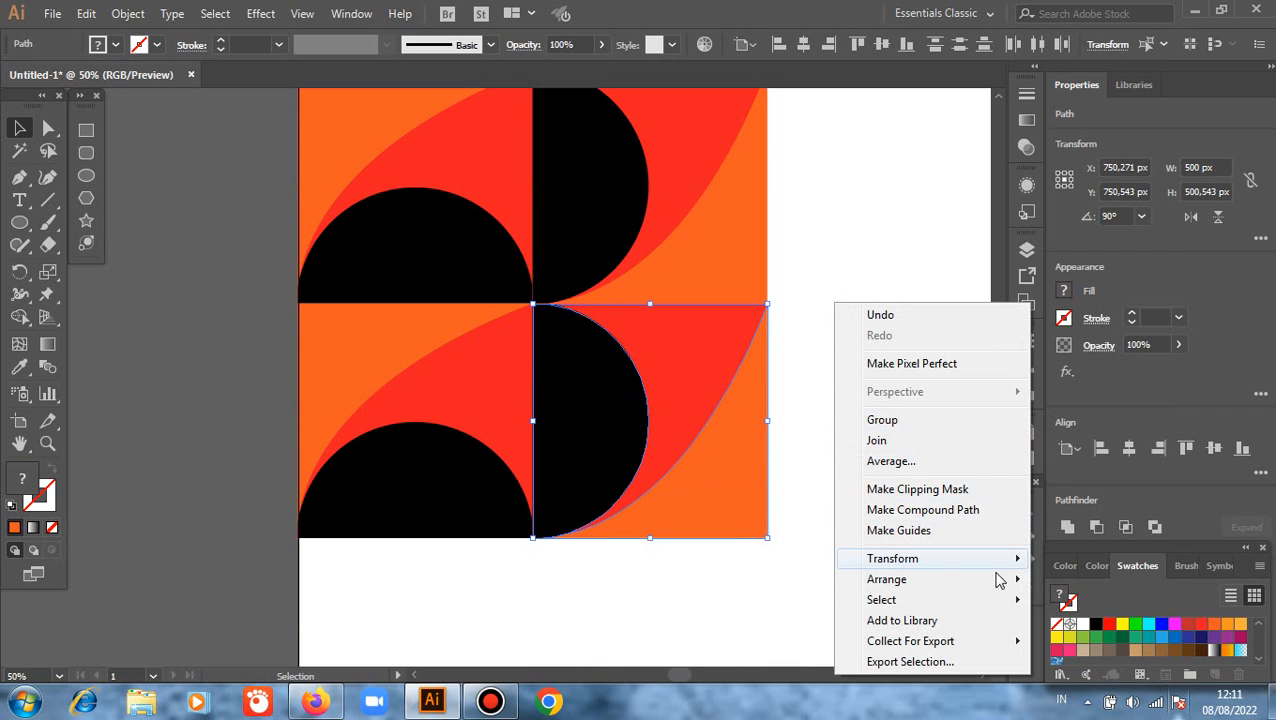
mouse_move(905, 563)
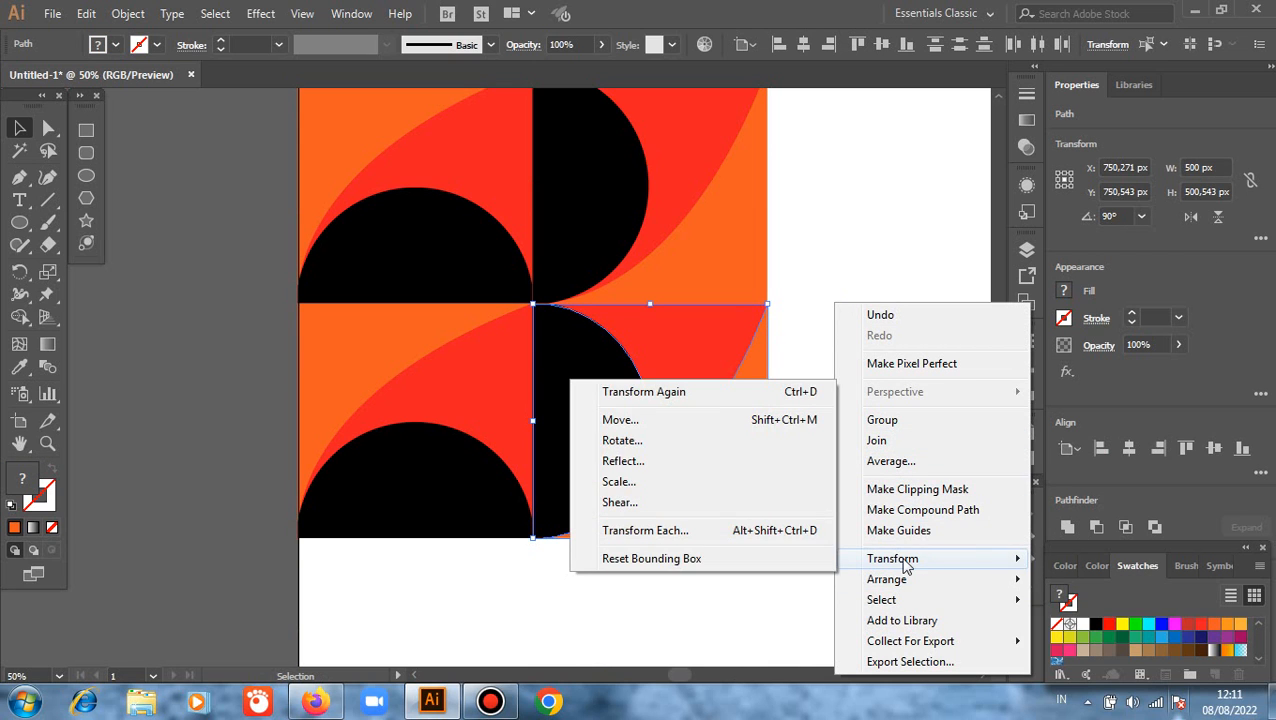
click(622, 462)
click(988, 303)
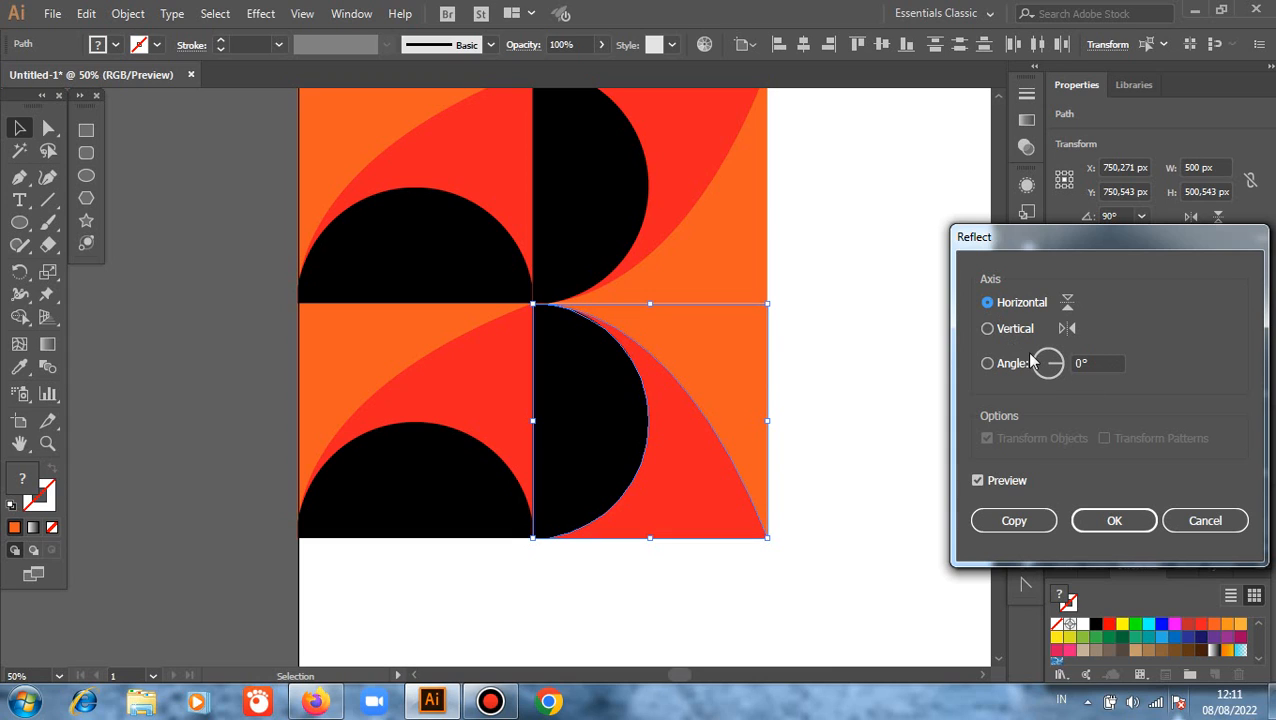
click(1083, 364)
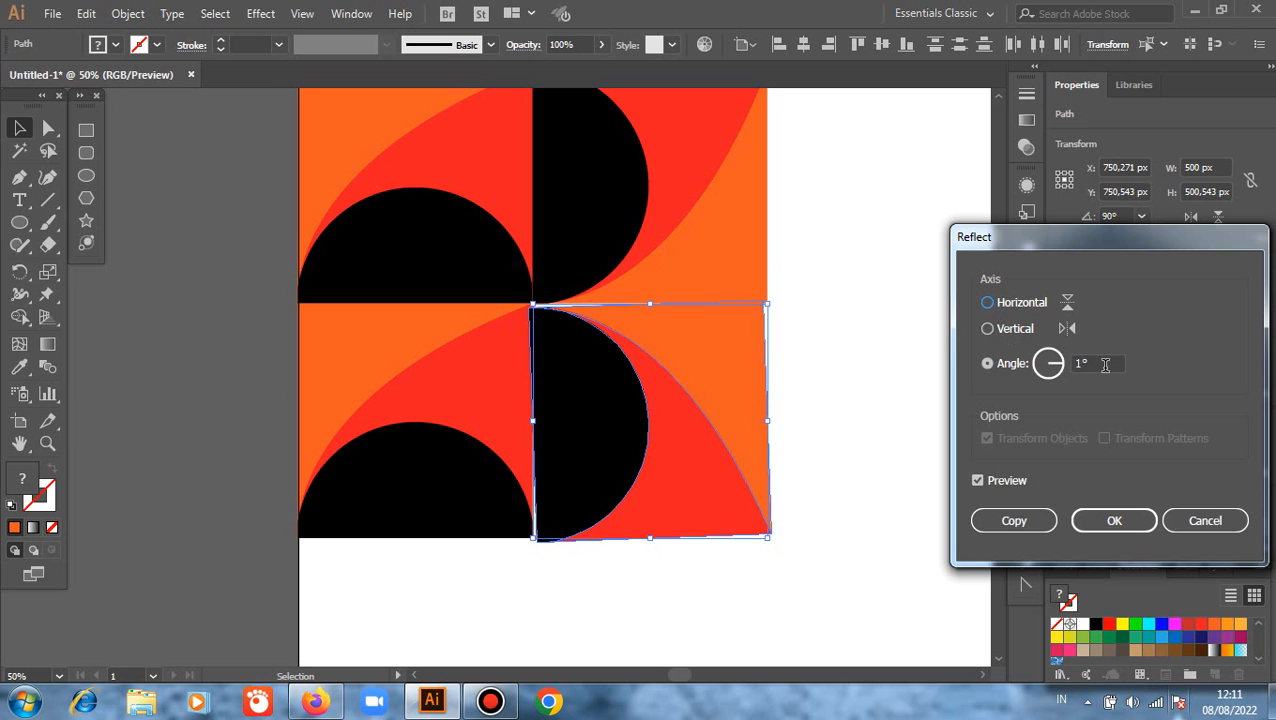
key(Down)
key(Down)
key(Down)
key(Down)
key(Down)
scroll(1105, 365, down, 20)
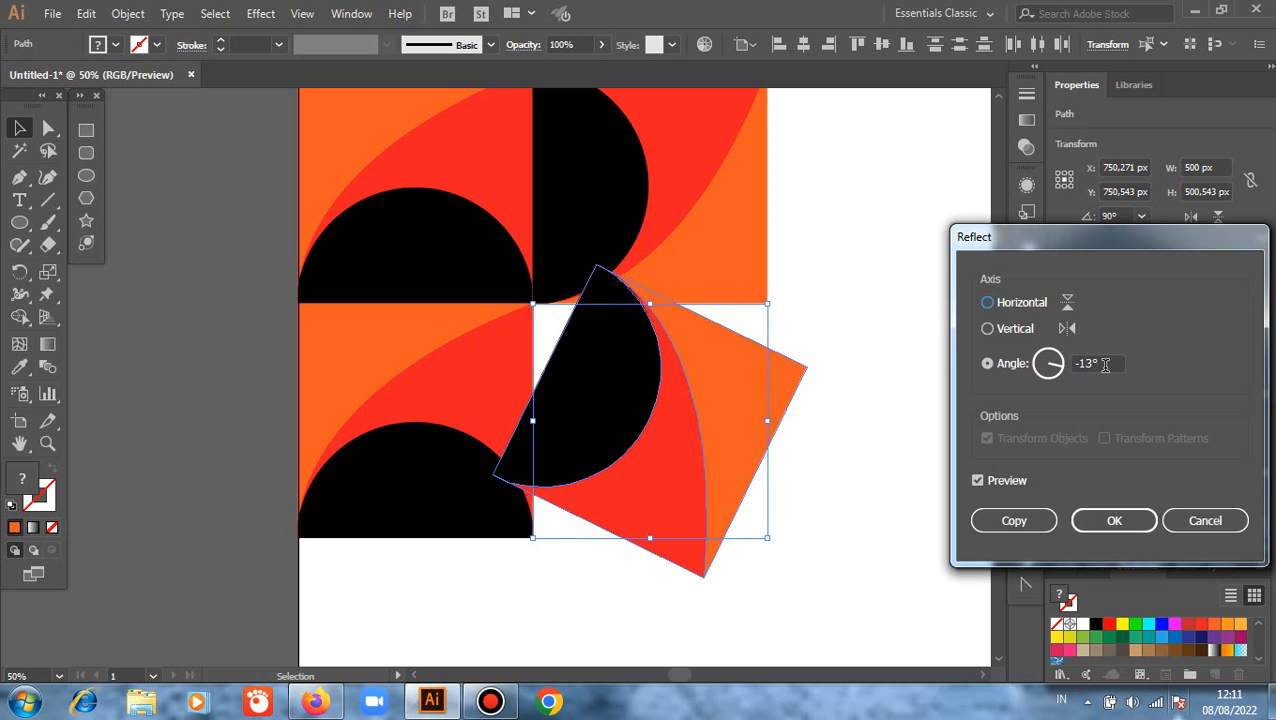
scroll(1105, 365, down, 12)
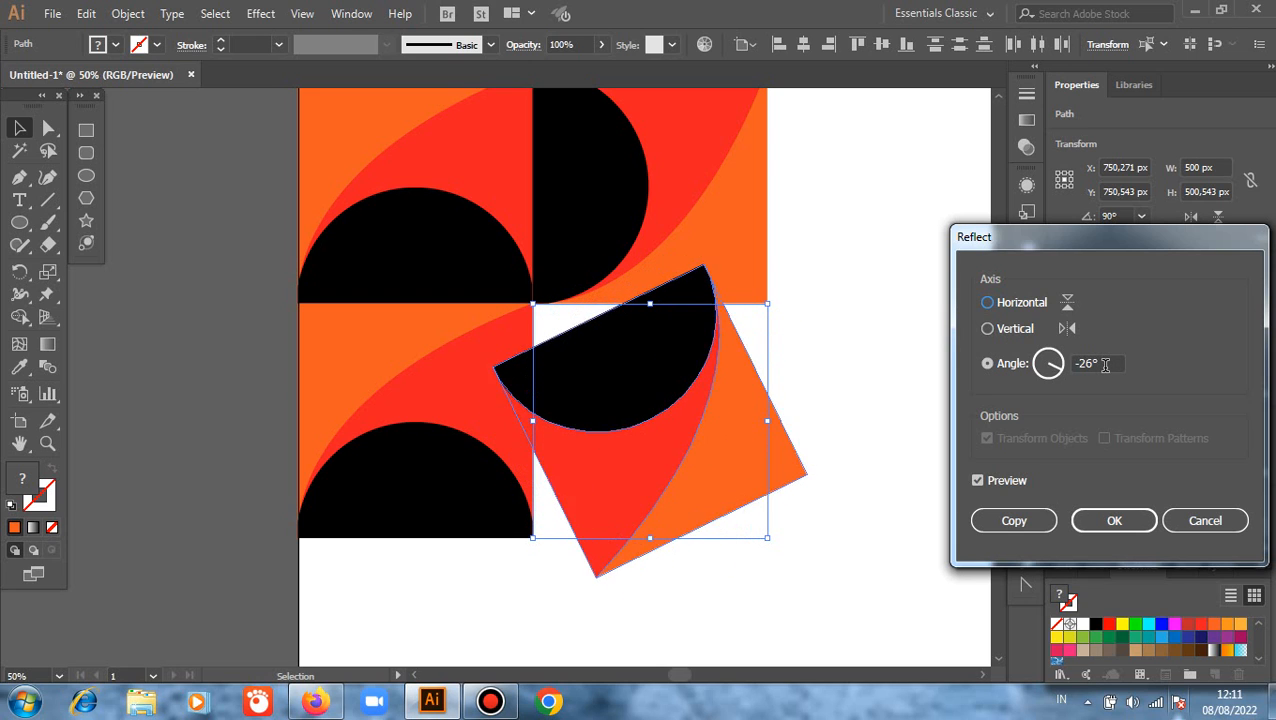
scroll(1108, 364, down, 9)
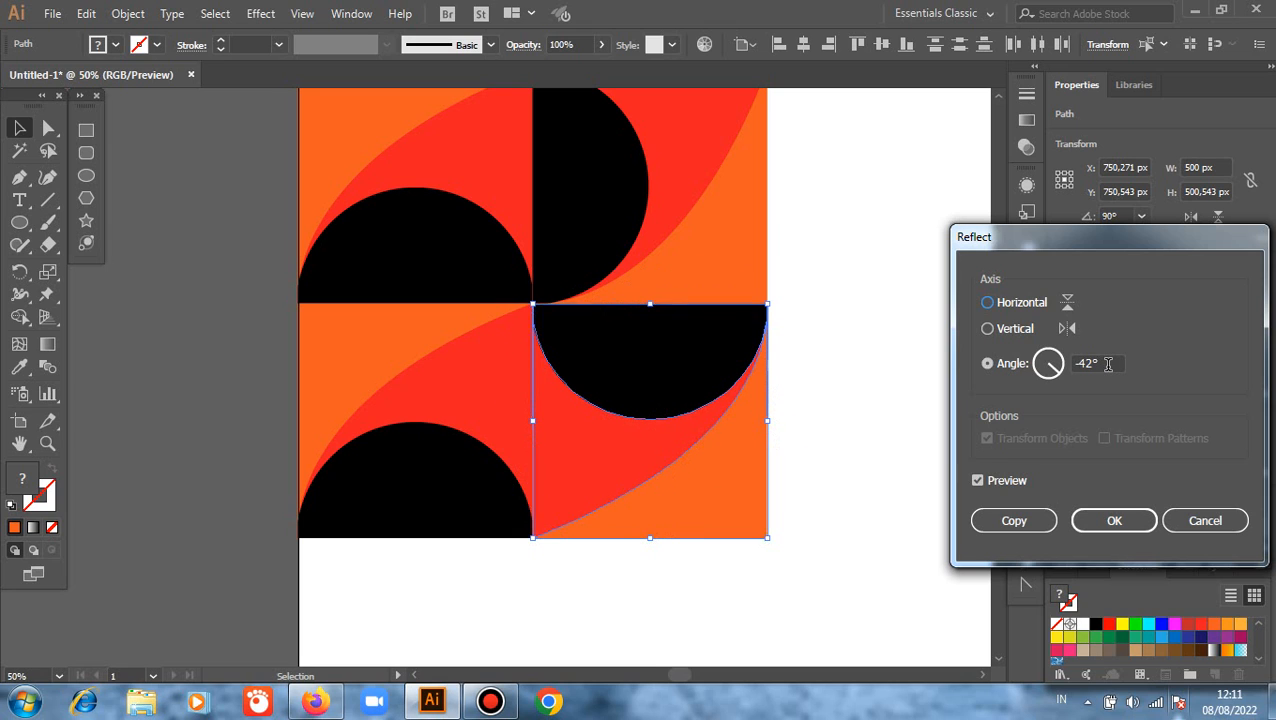
scroll(1110, 364, up, 4)
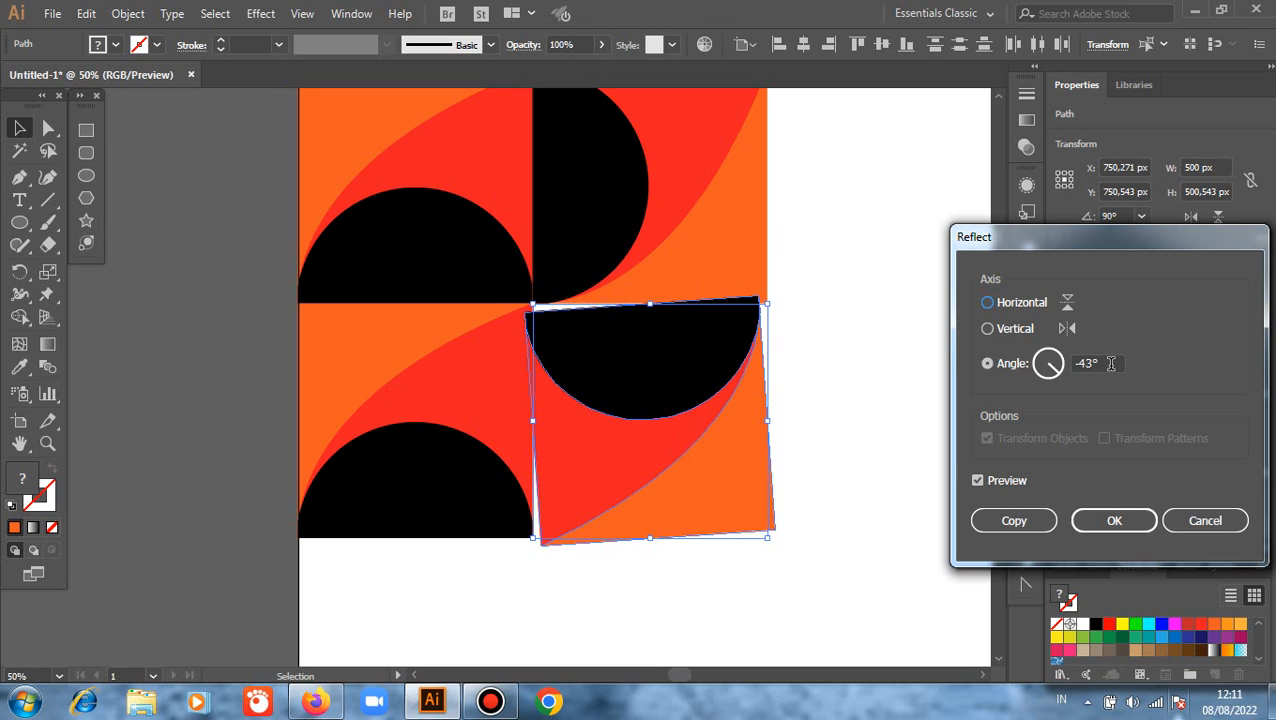
scroll(1110, 364, down, 2)
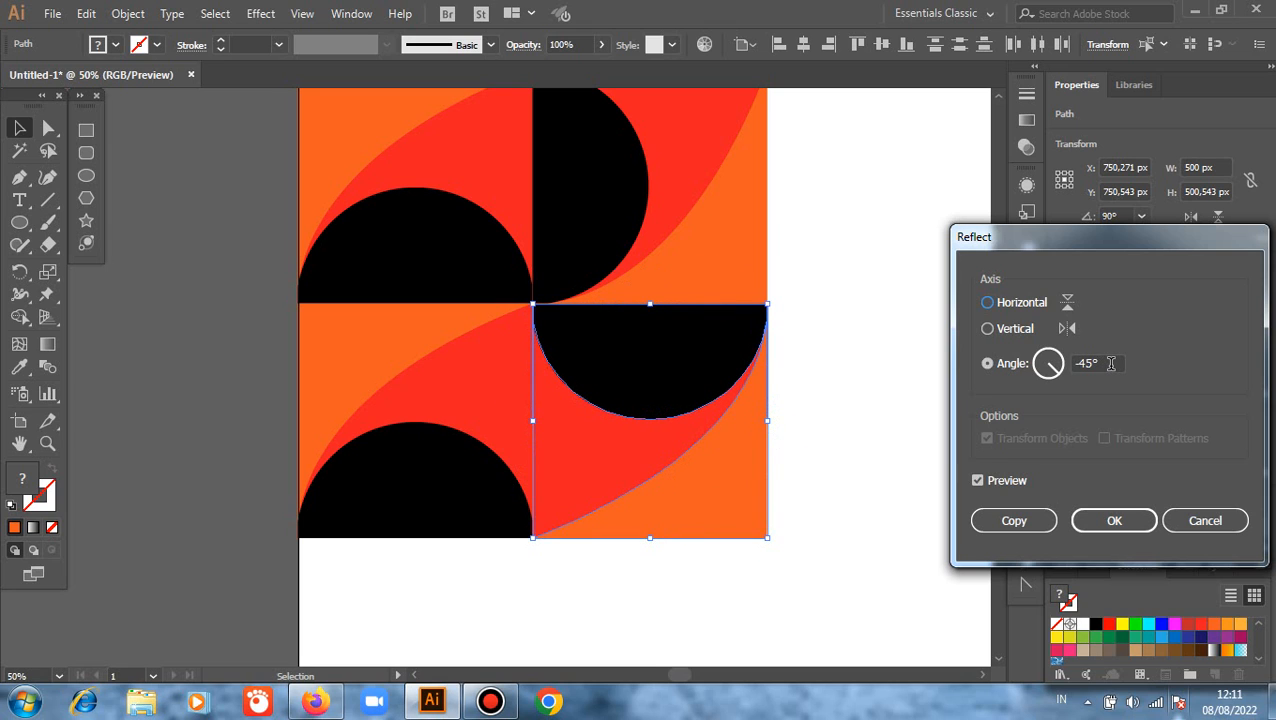
click(1116, 524)
Reflect the lower-left tile across an axis angled at -45° and clear the selection.
drag(190, 336, 437, 533)
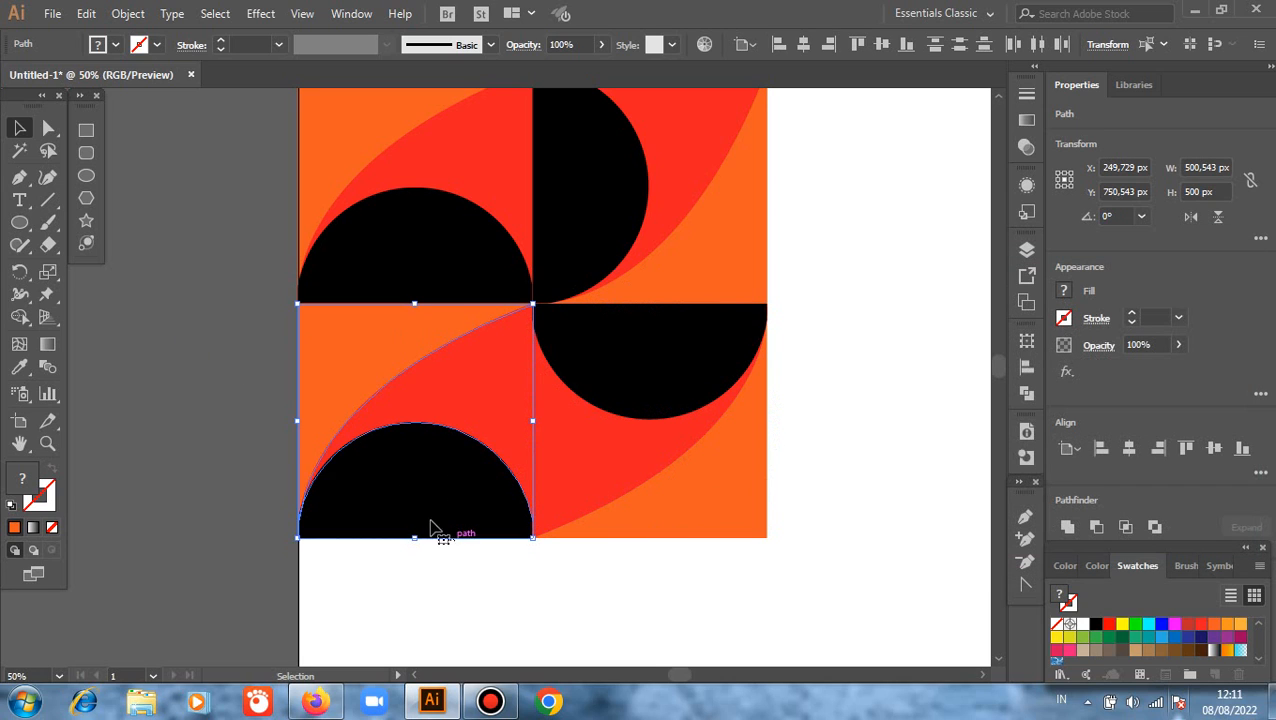
right_click(237, 414)
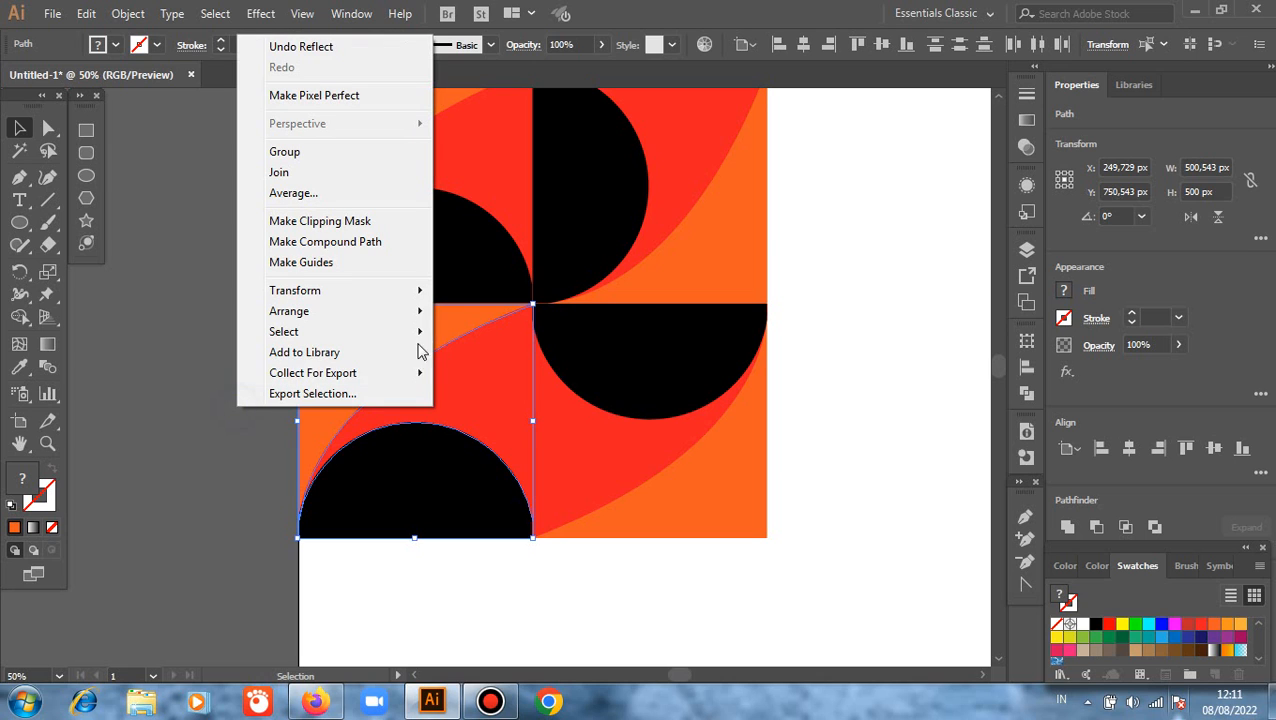
mouse_move(416, 289)
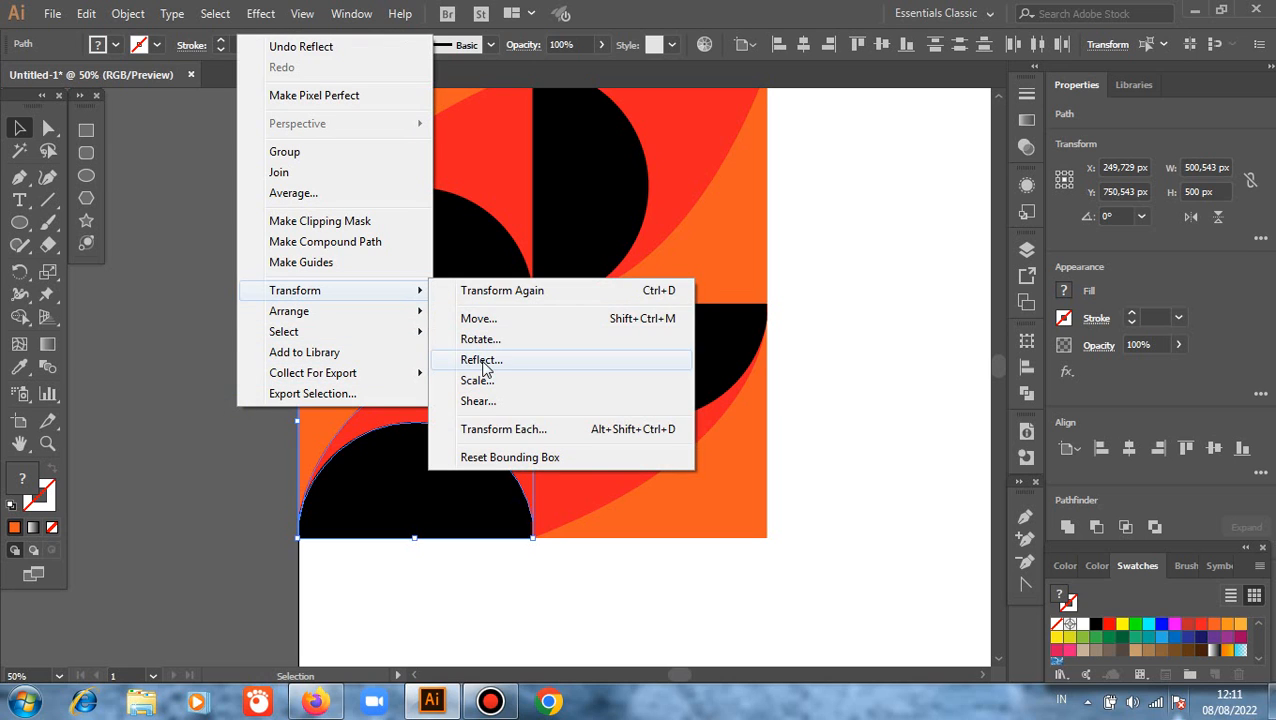
click(481, 360)
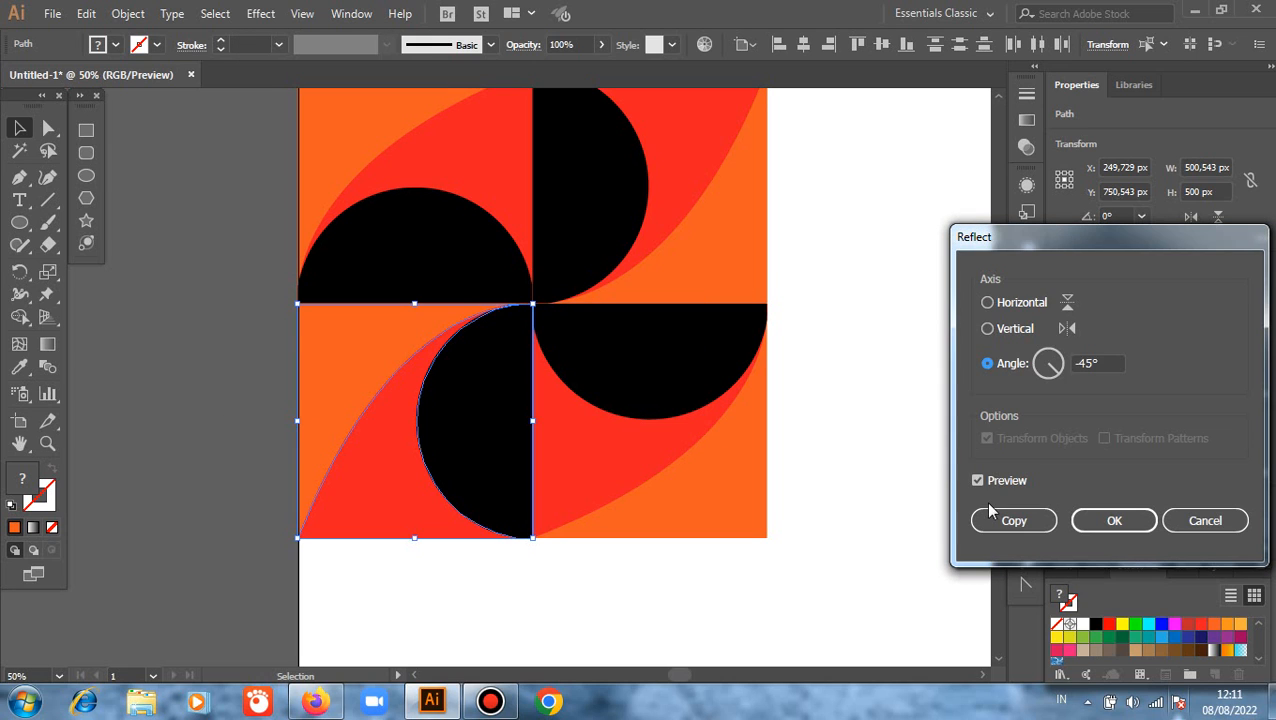
click(1112, 521)
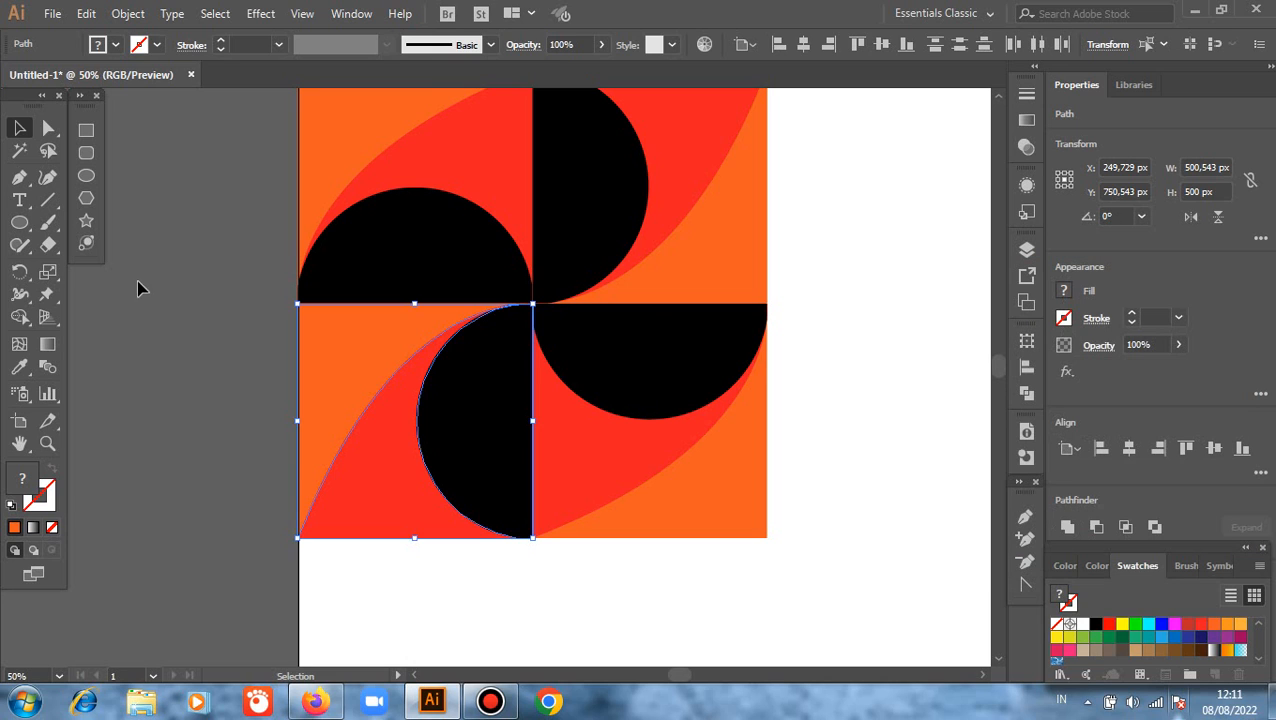
click(212, 310)
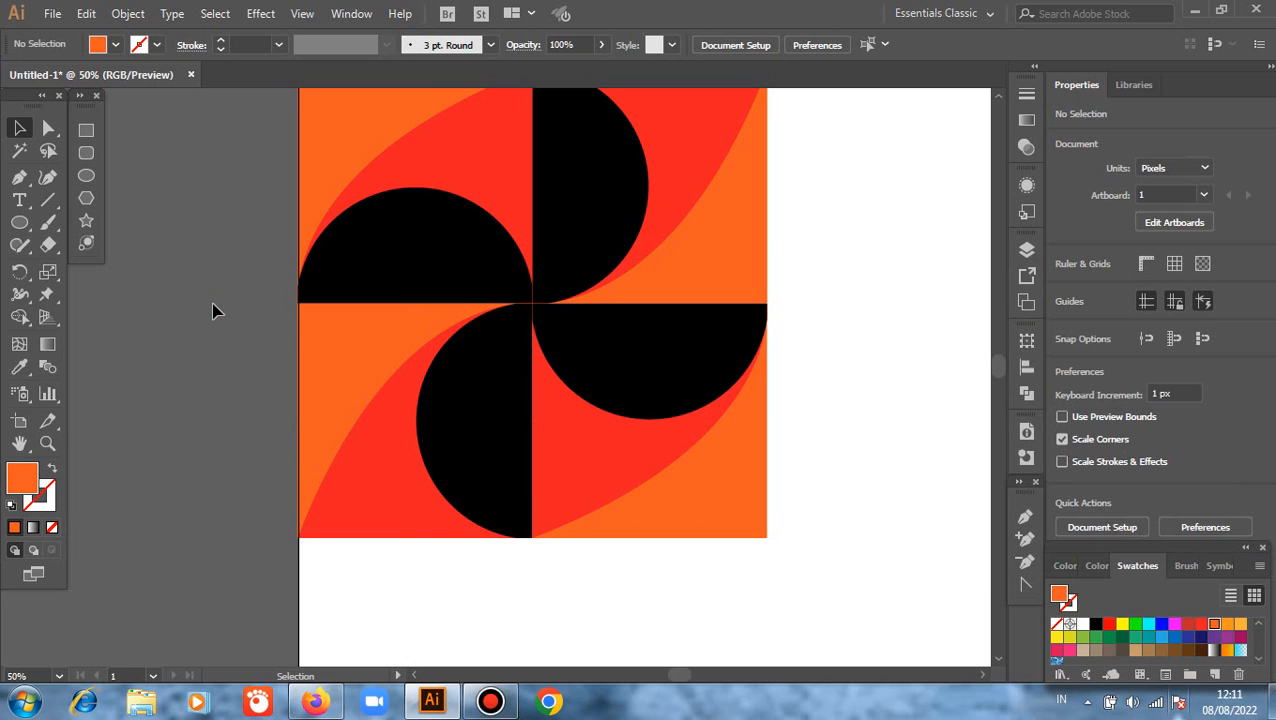
Fill the upper-right tile's black semicircle with white and its red curved shape with dark magenta.
scroll(212, 310, up, 2)
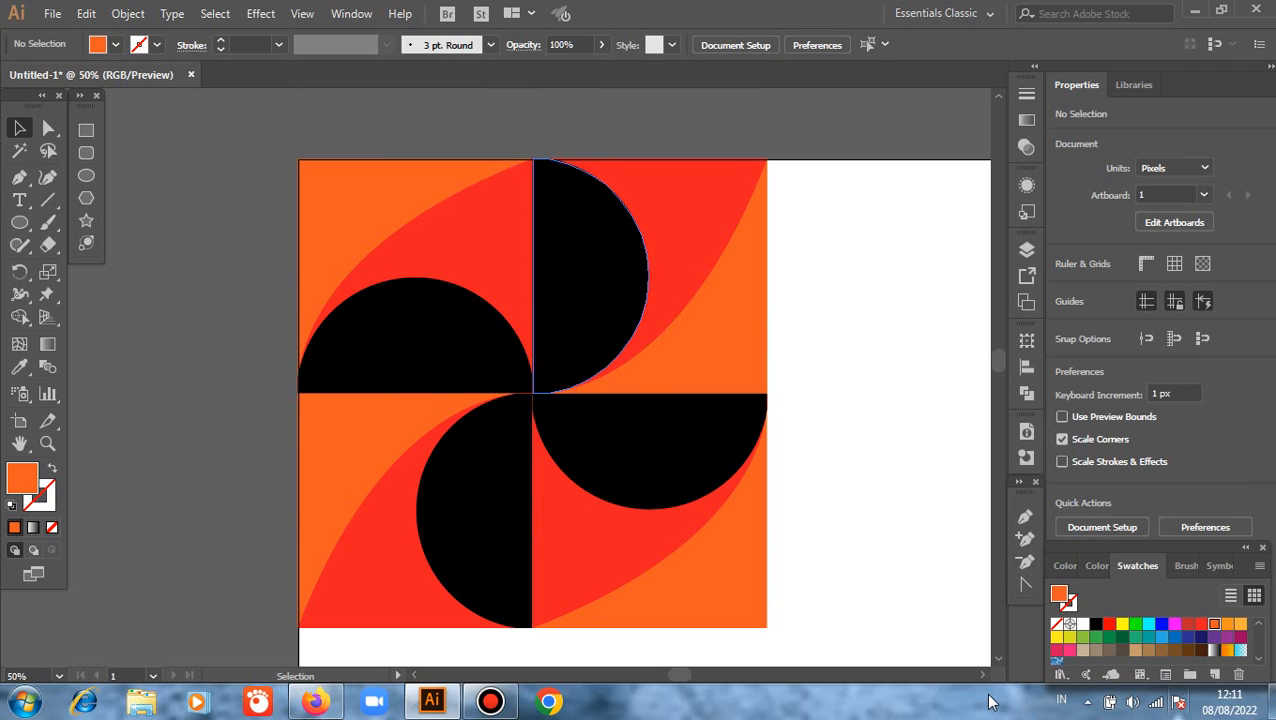
key(ctrl+z)
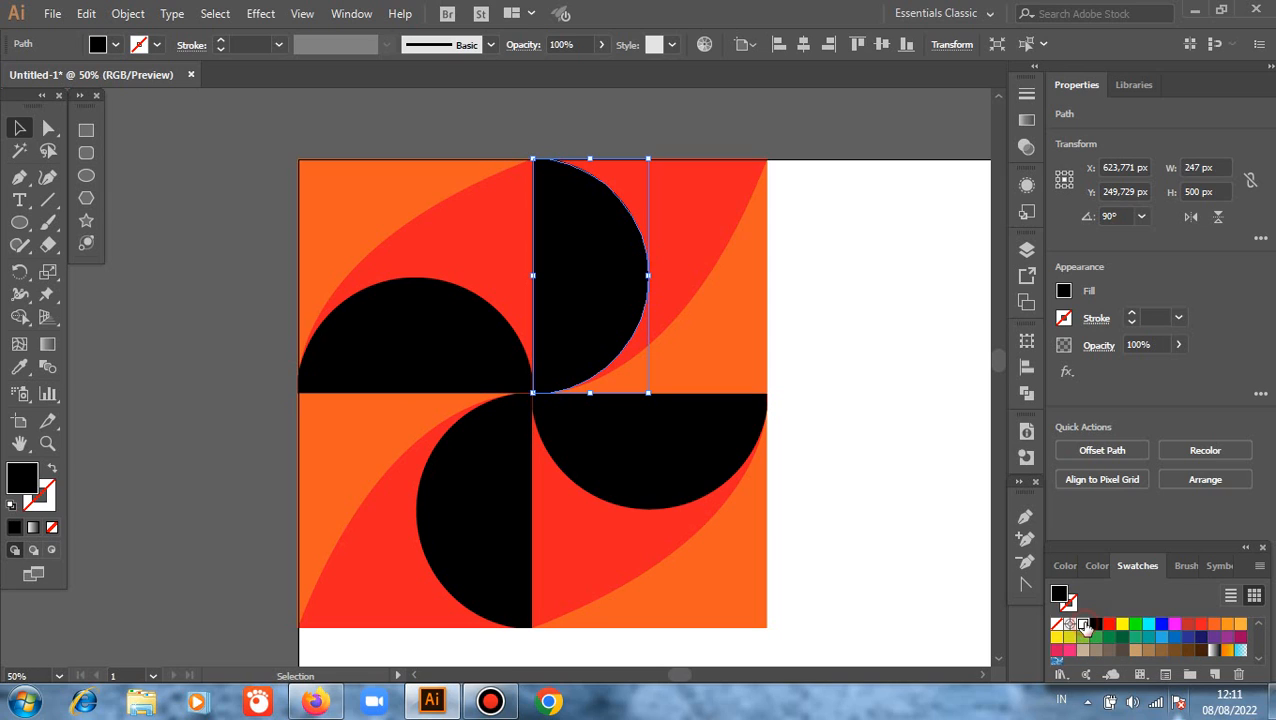
click(1083, 624)
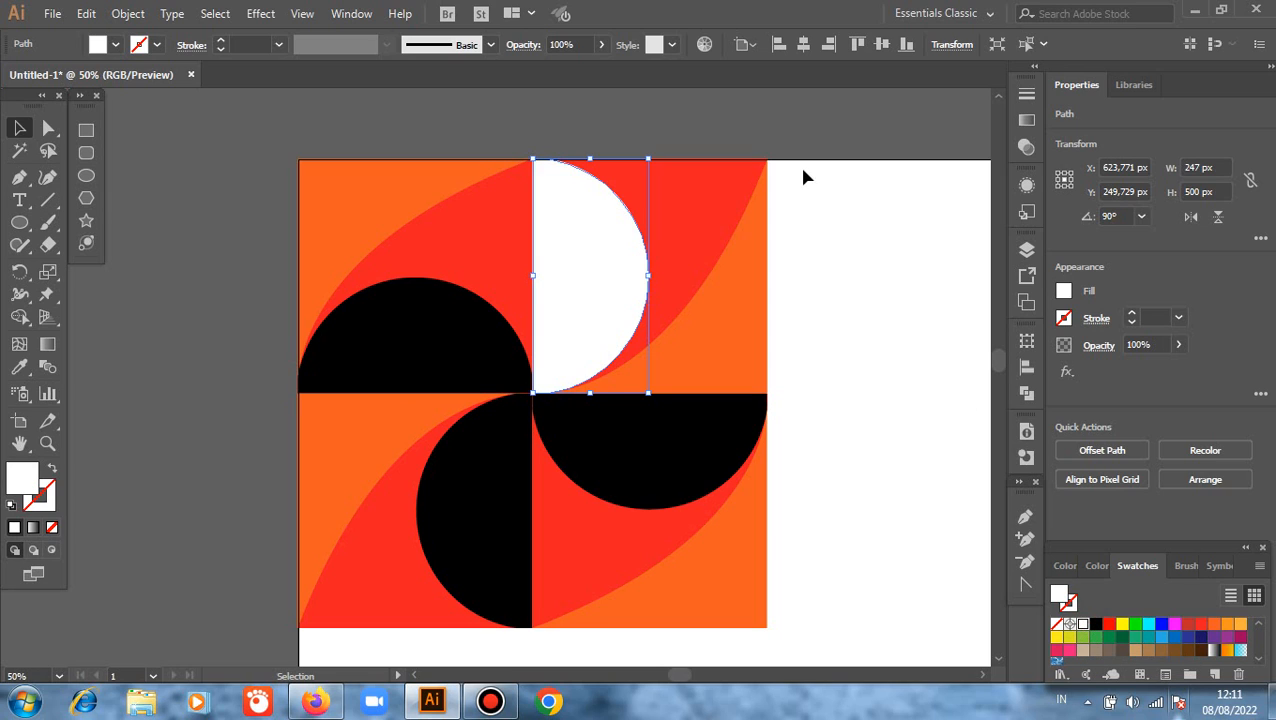
key(ctrl+shift+a)
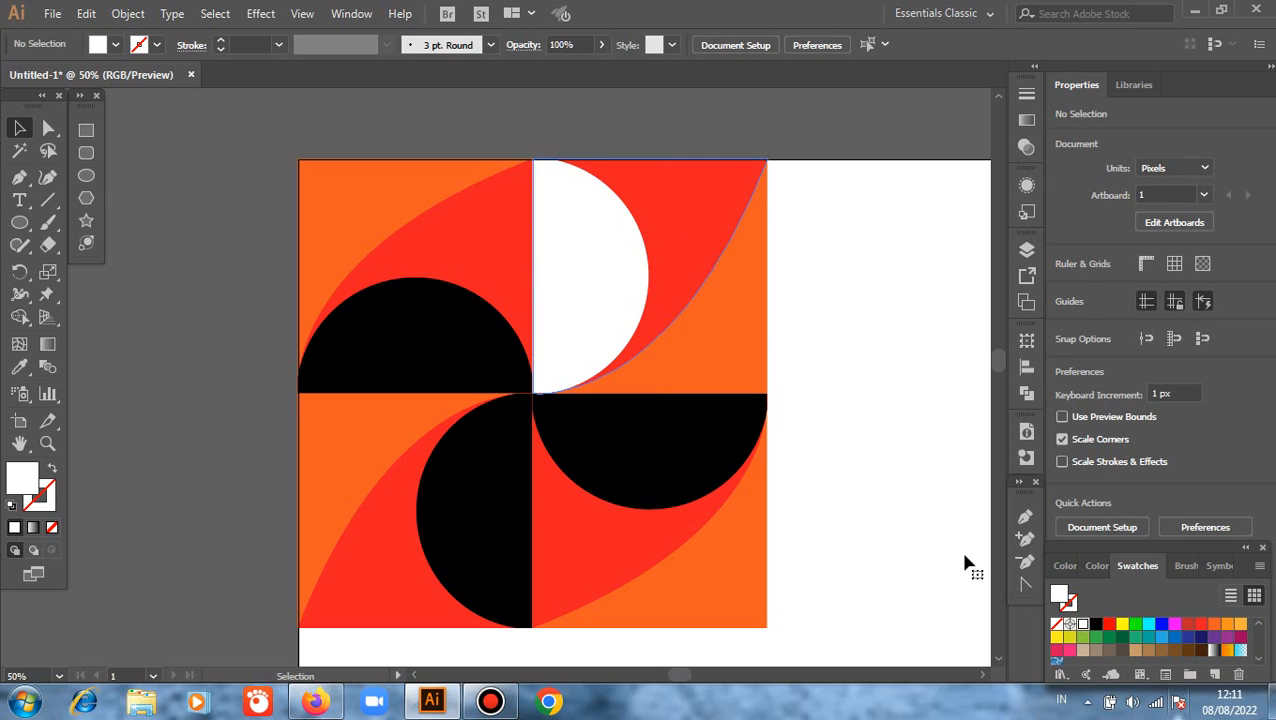
click(1241, 638)
Fill the upper-right tile's orange background square with purple R=147 G=39 B=143.
click(756, 365)
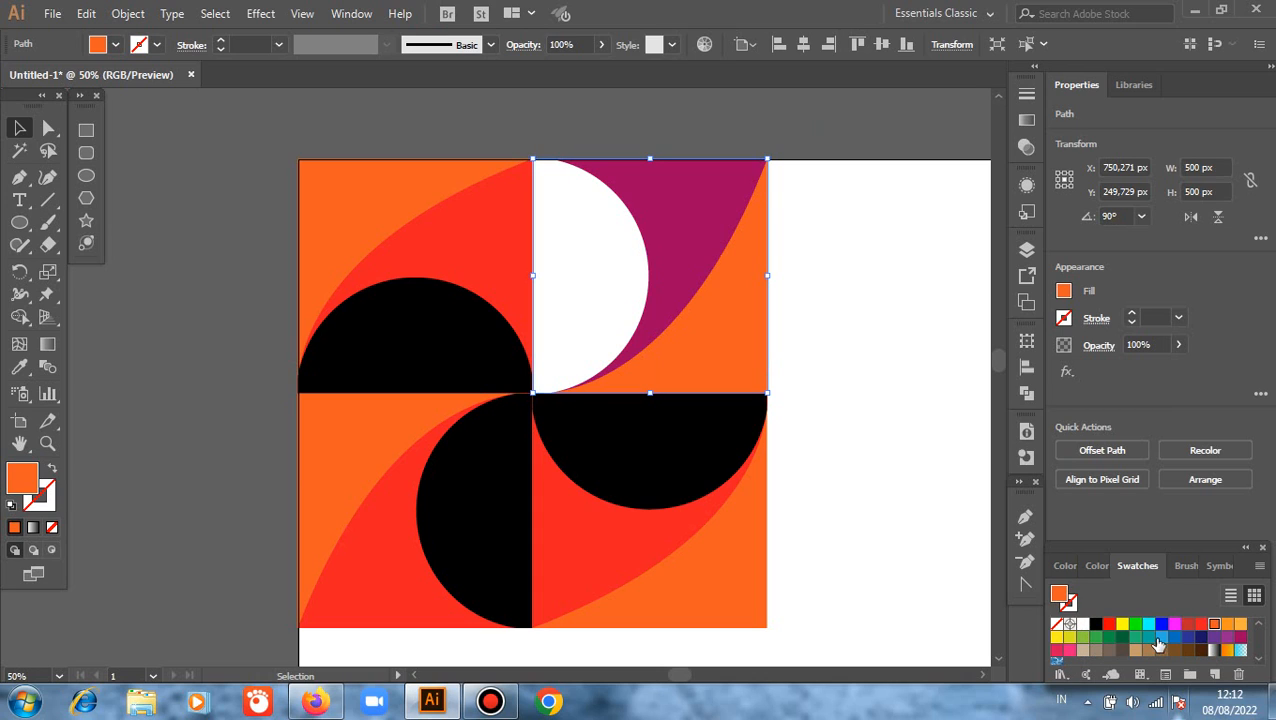
click(1069, 651)
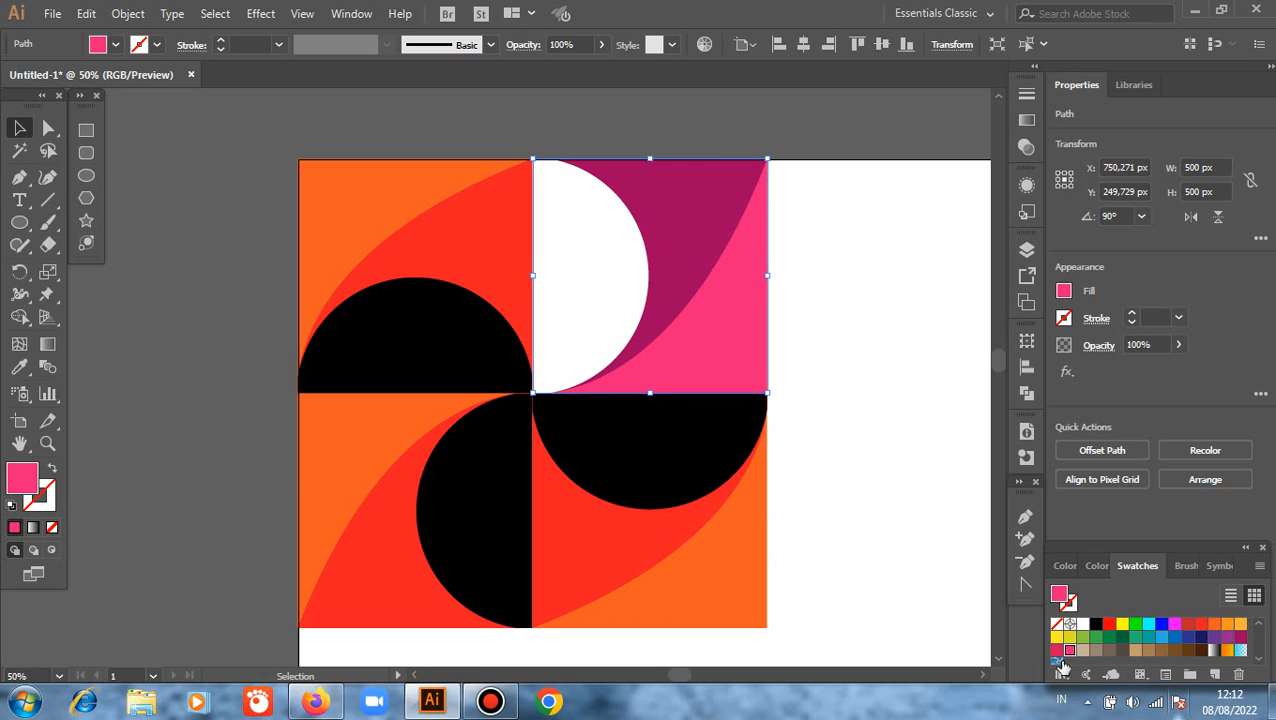
scroll(1108, 651, down, 3)
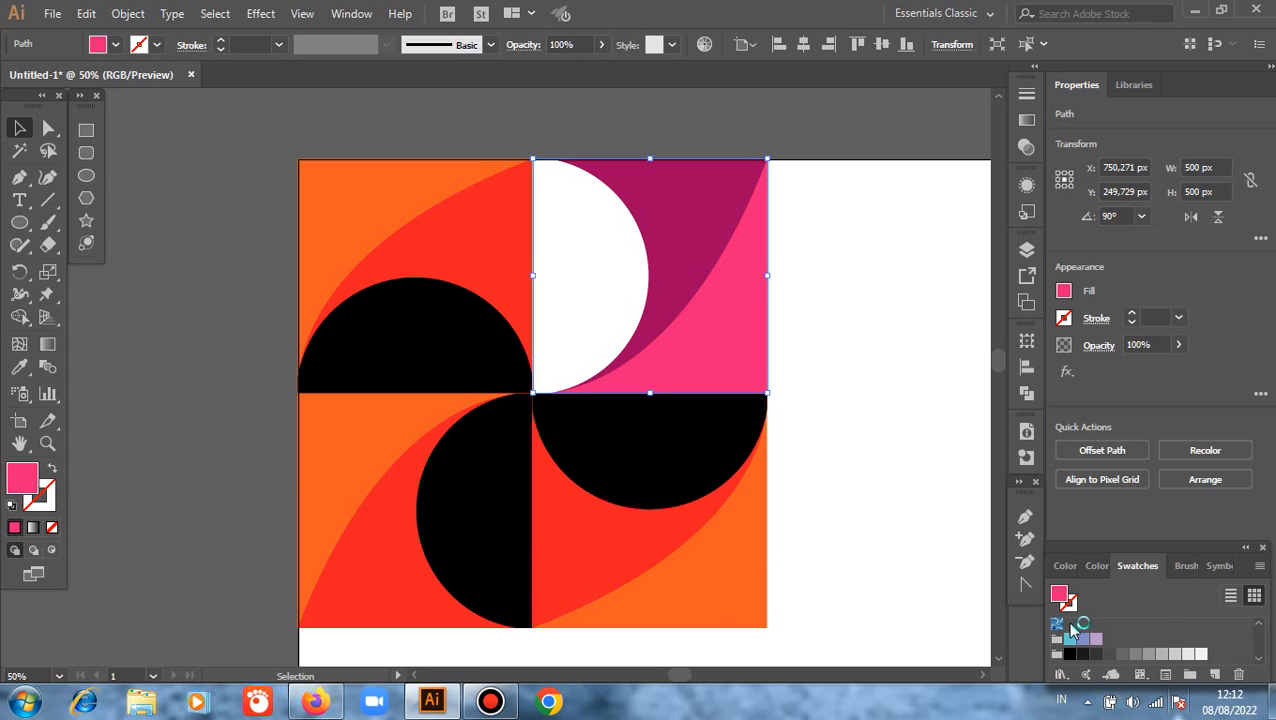
scroll(1078, 636, up, 3)
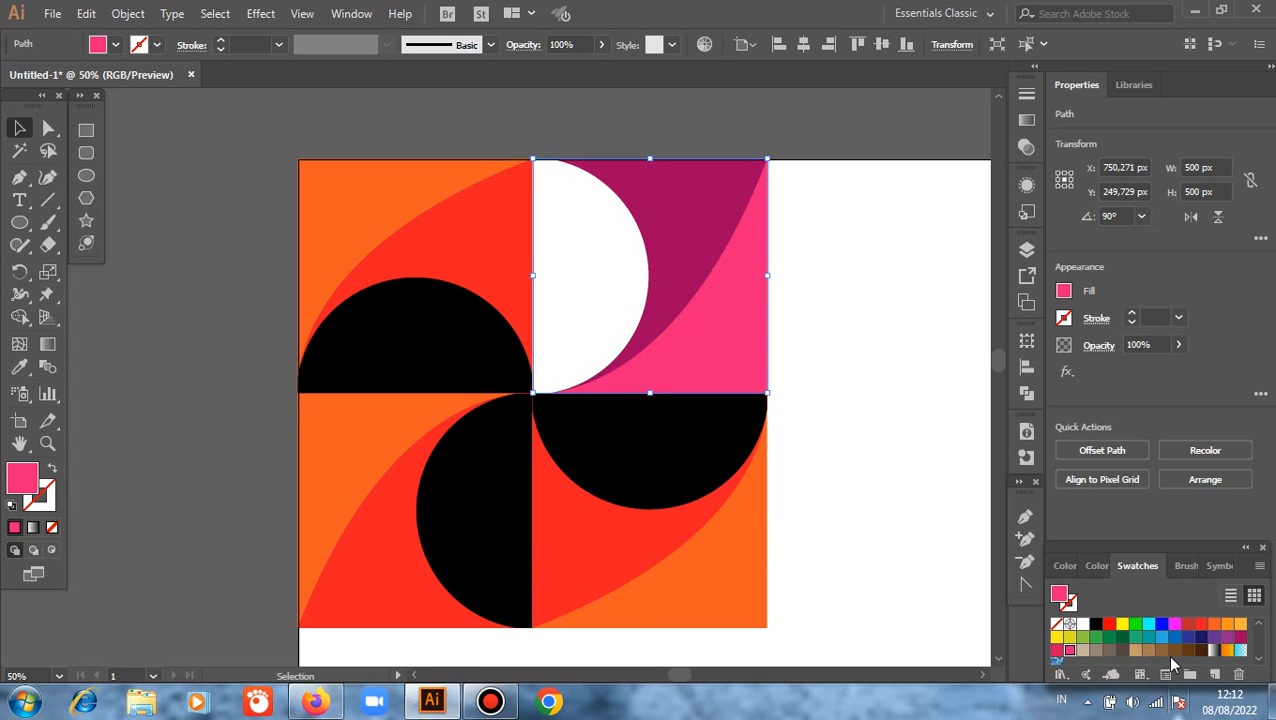
click(1228, 638)
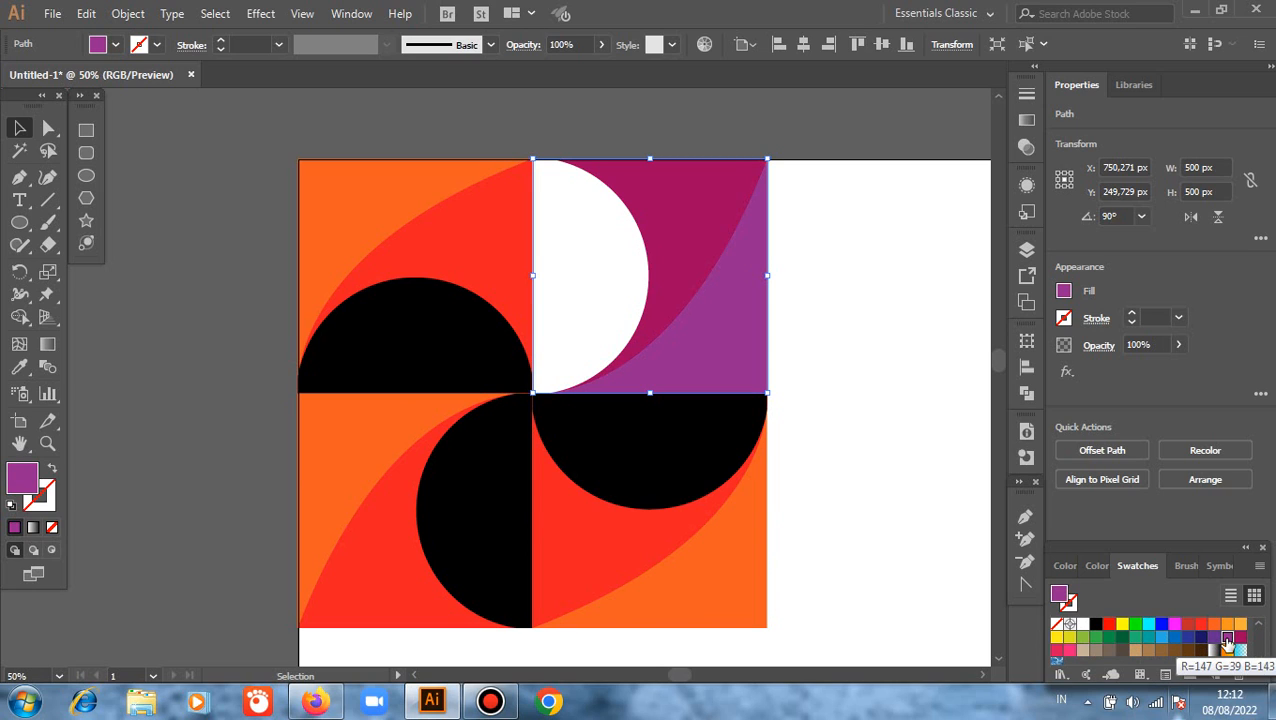
Fill the lower-right tile's black semicircle with RGB Cyan.
click(686, 467)
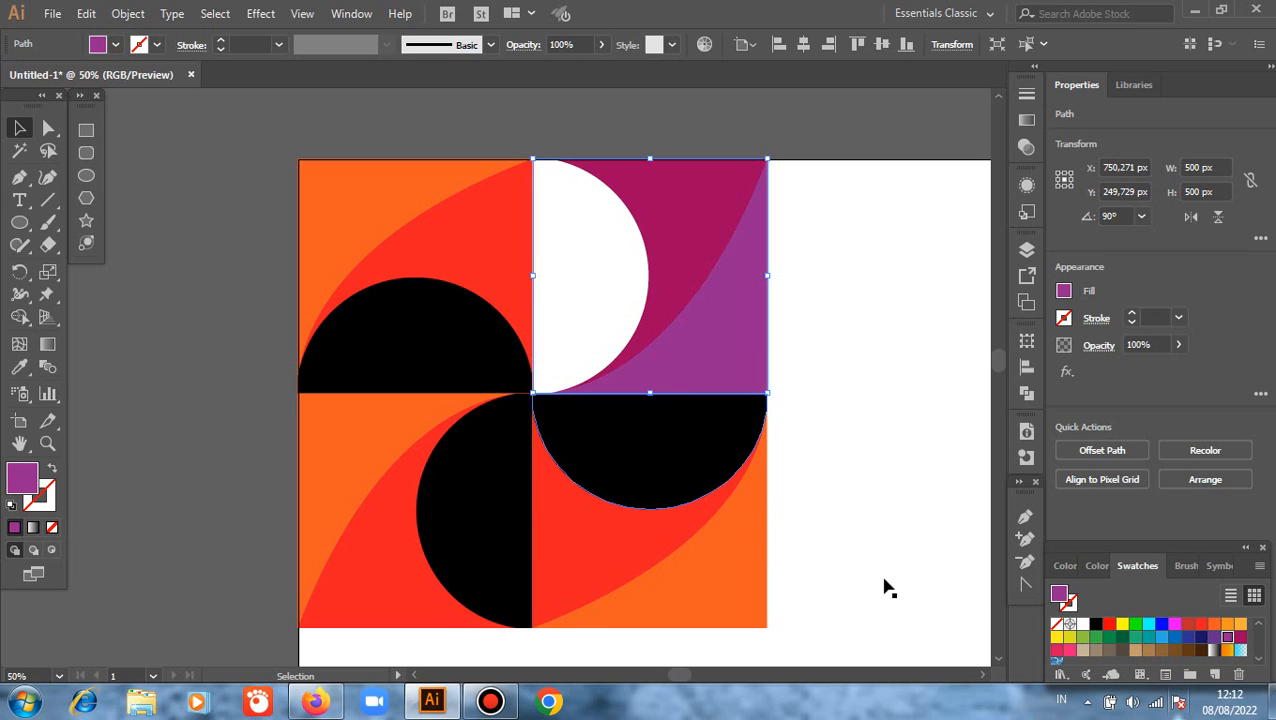
click(1085, 651)
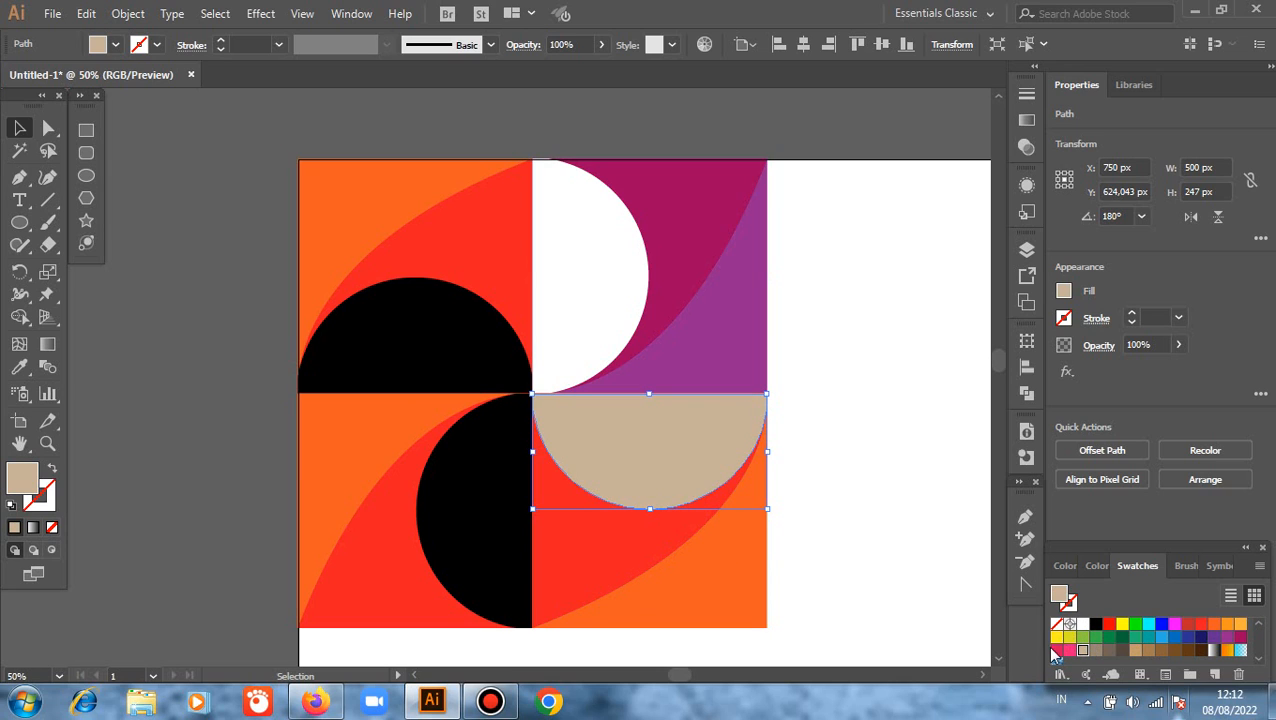
click(1149, 625)
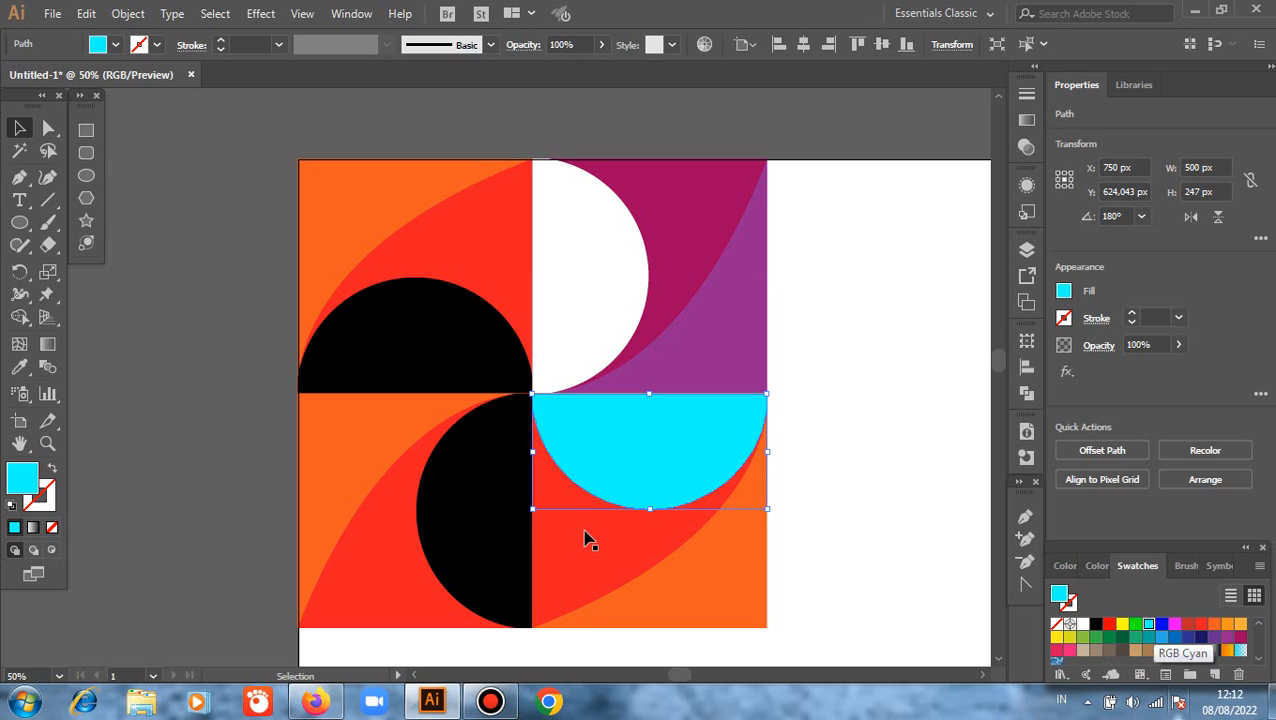
Fill the lower-right tile's red curved shape with navy blue and its orange background square with beige.
click(760, 608)
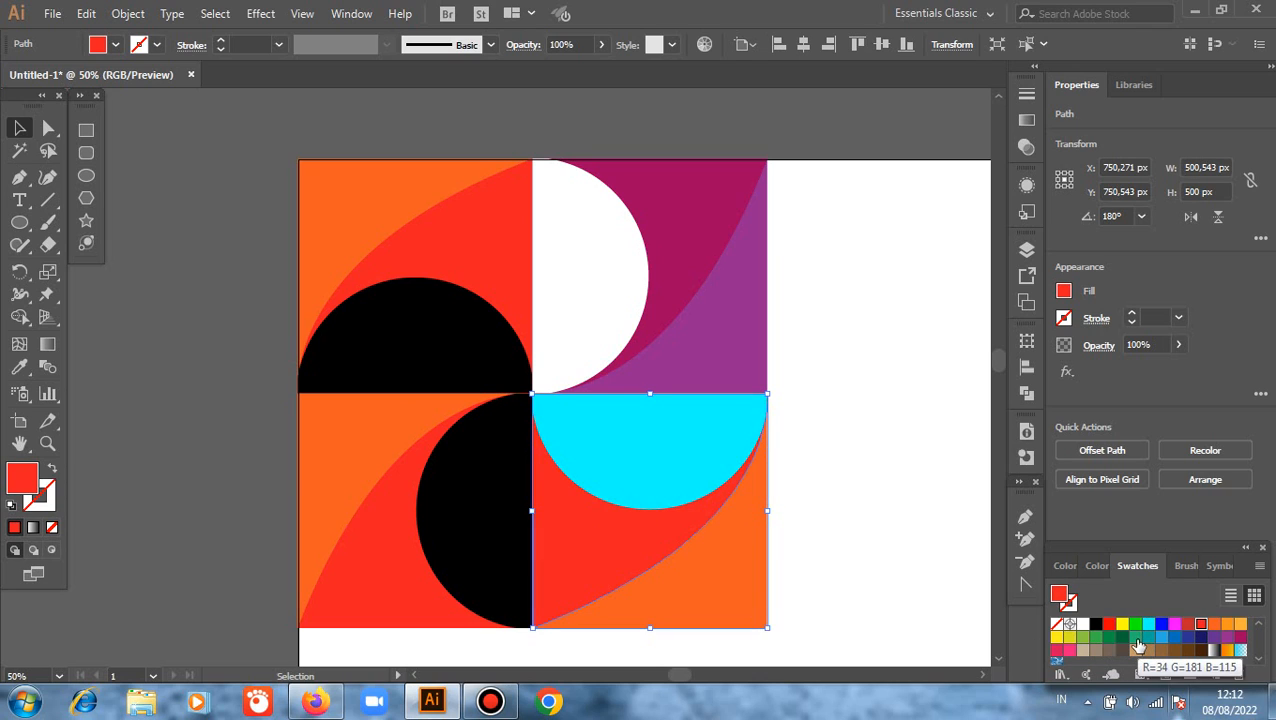
click(1202, 637)
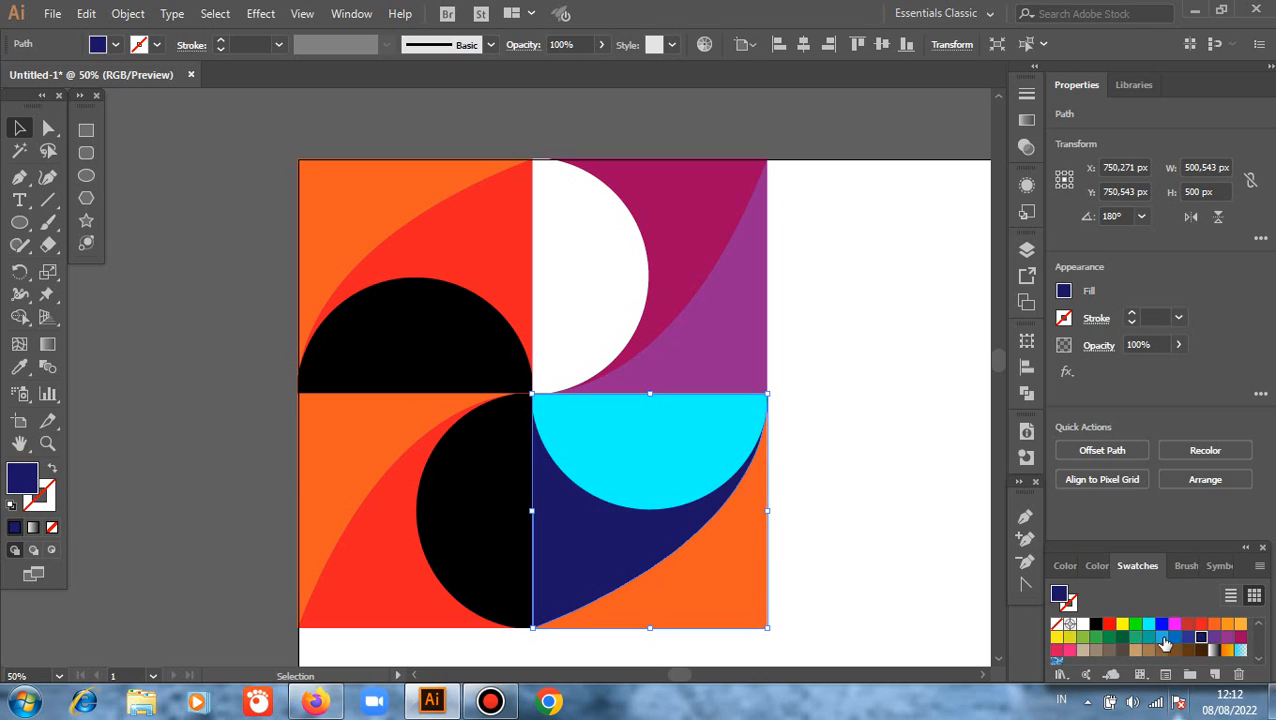
click(698, 605)
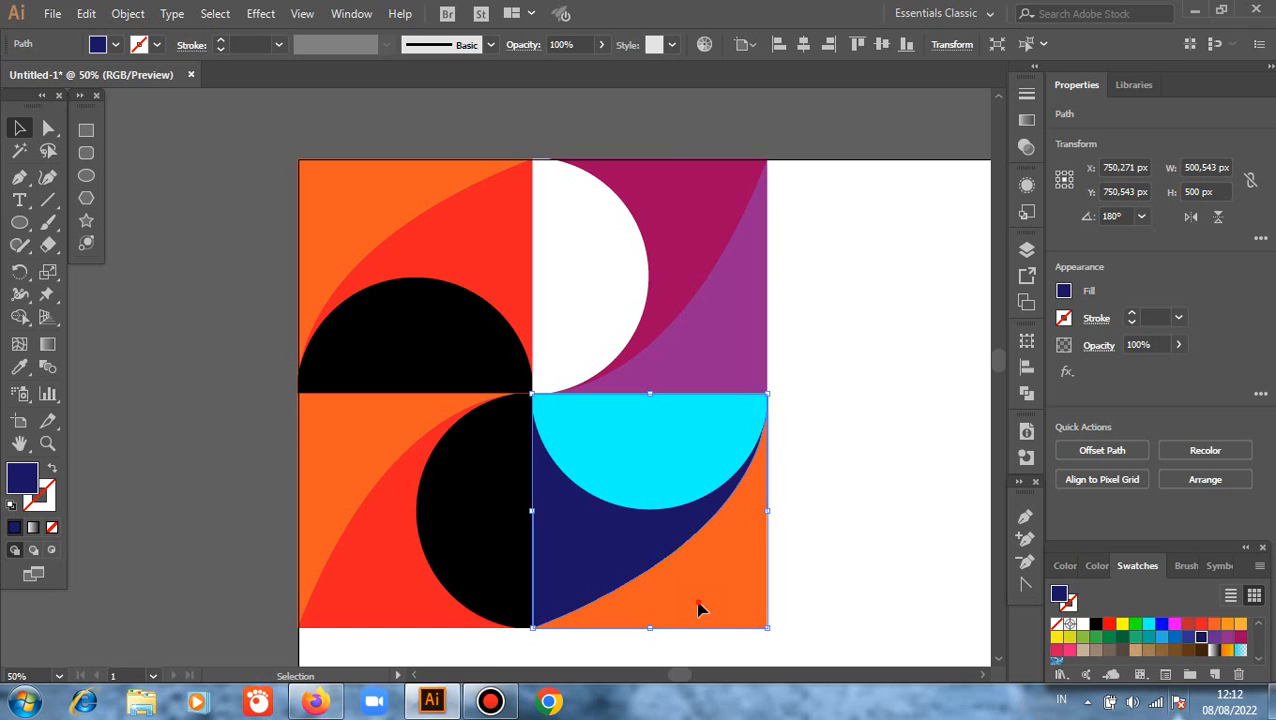
click(1083, 650)
Fill the lower-left tile's black semicircle with dark brown and its red curved shape with grey-brown.
scroll(817, 586, down, 2)
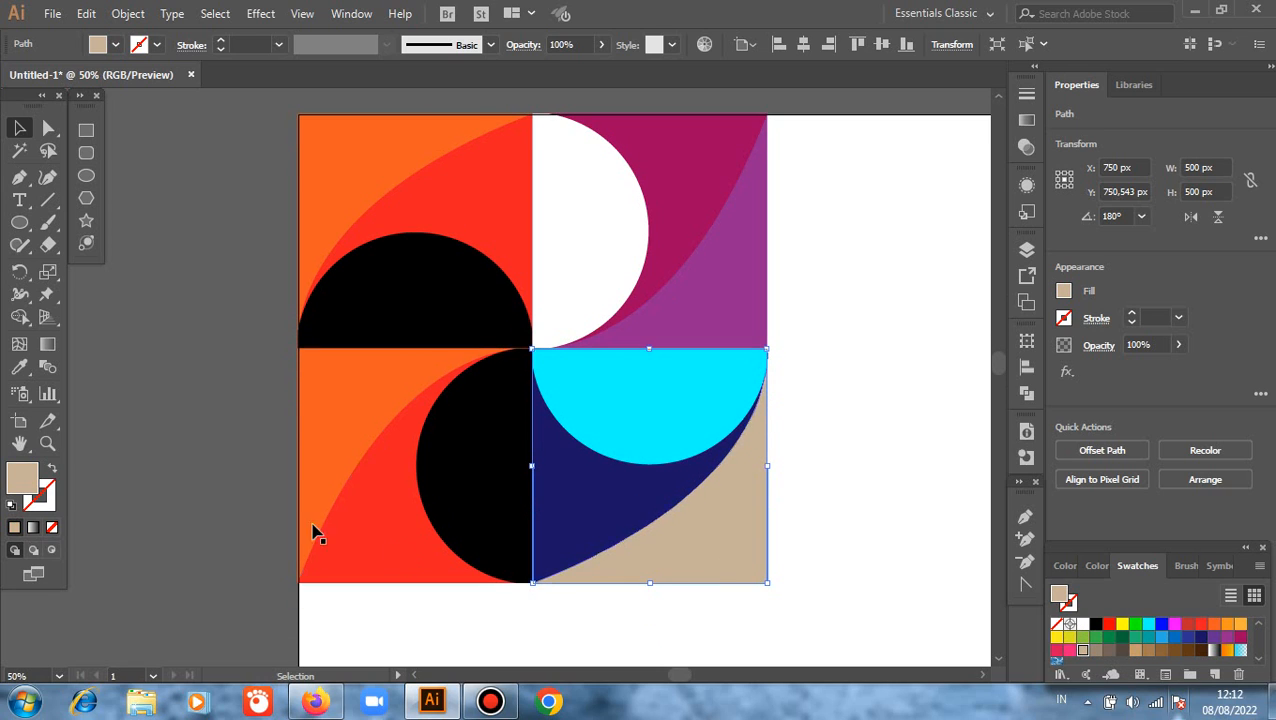
click(480, 478)
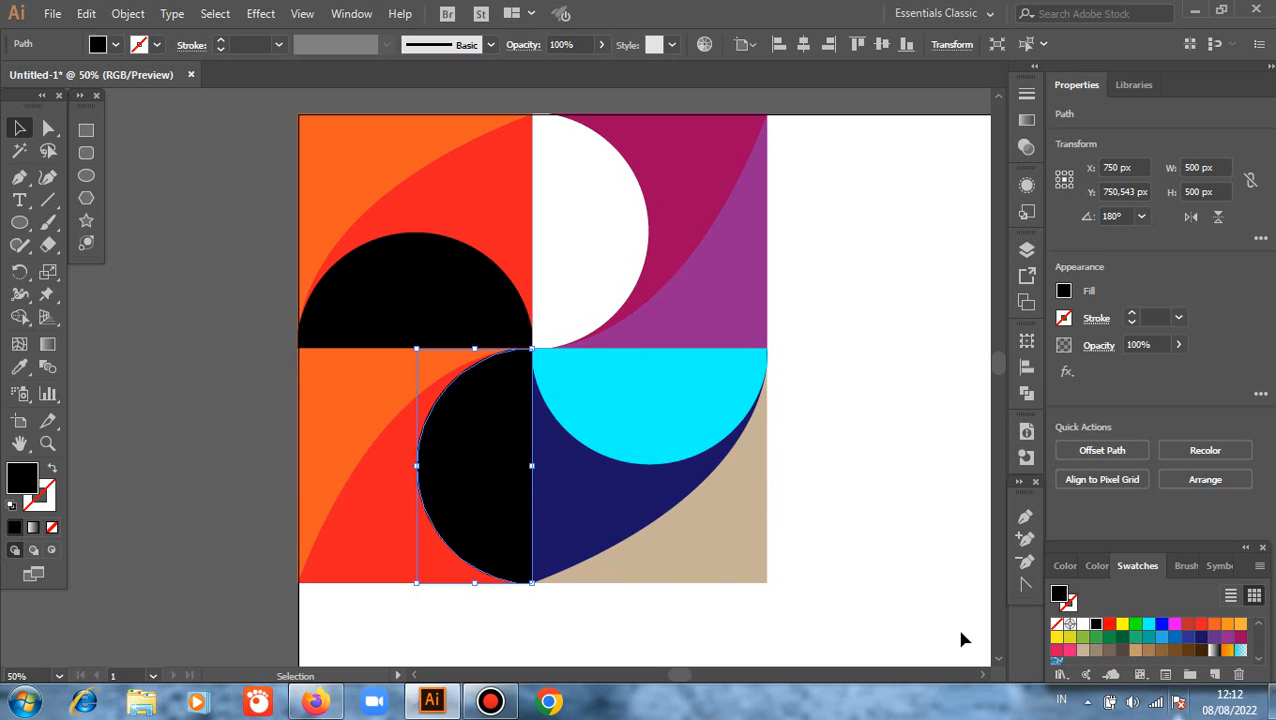
click(1201, 650)
click(392, 540)
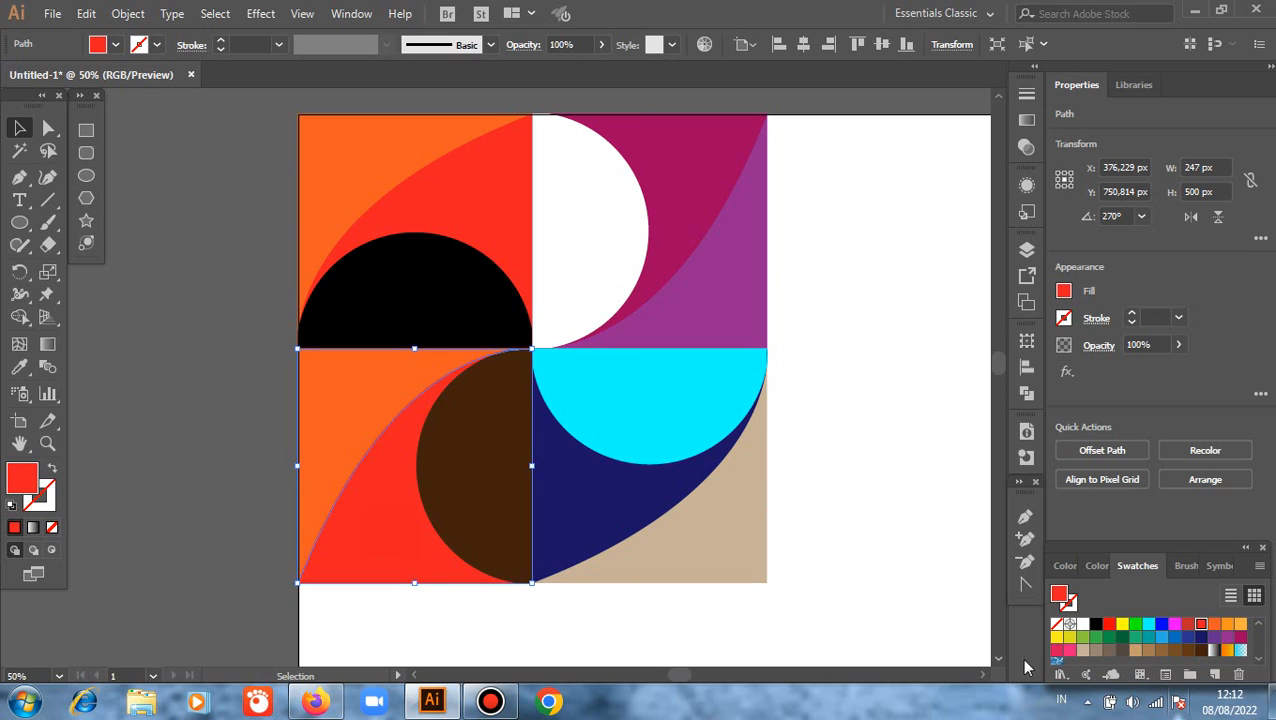
click(1096, 651)
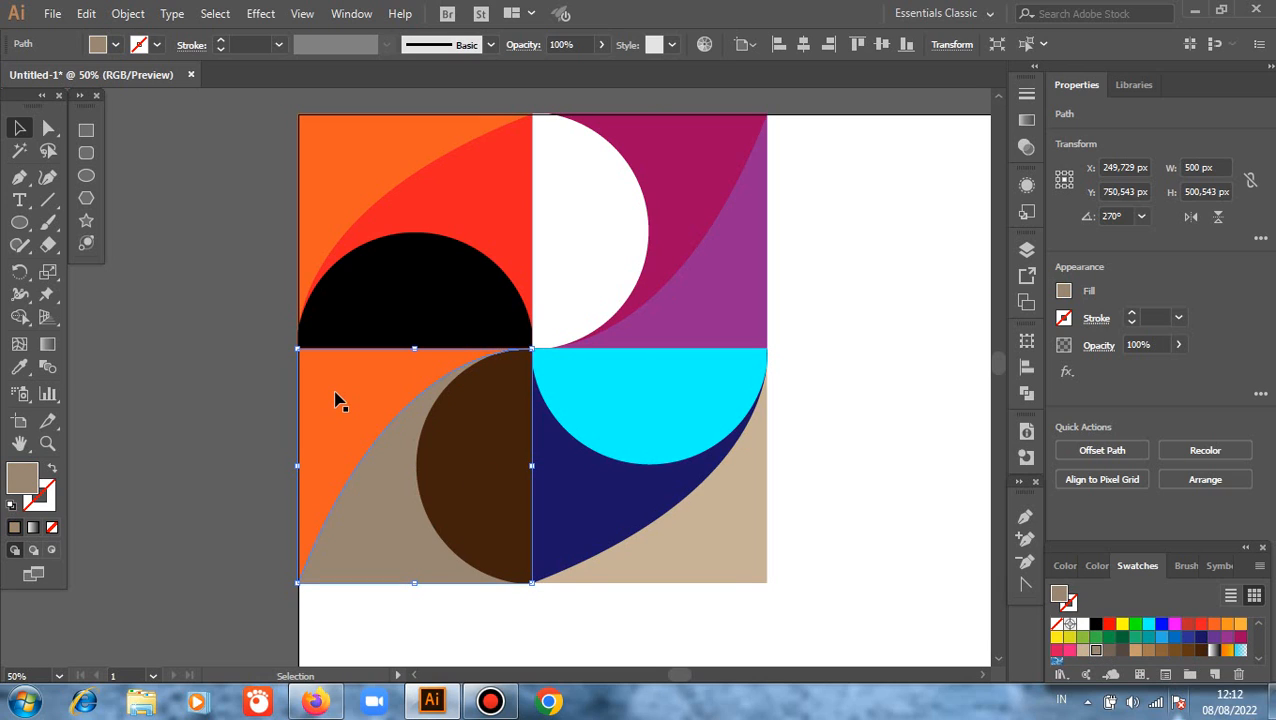
Fill the lower-left tile's orange background square with crimson pink R=212 G=20 B=90.
key(ctrl+z)
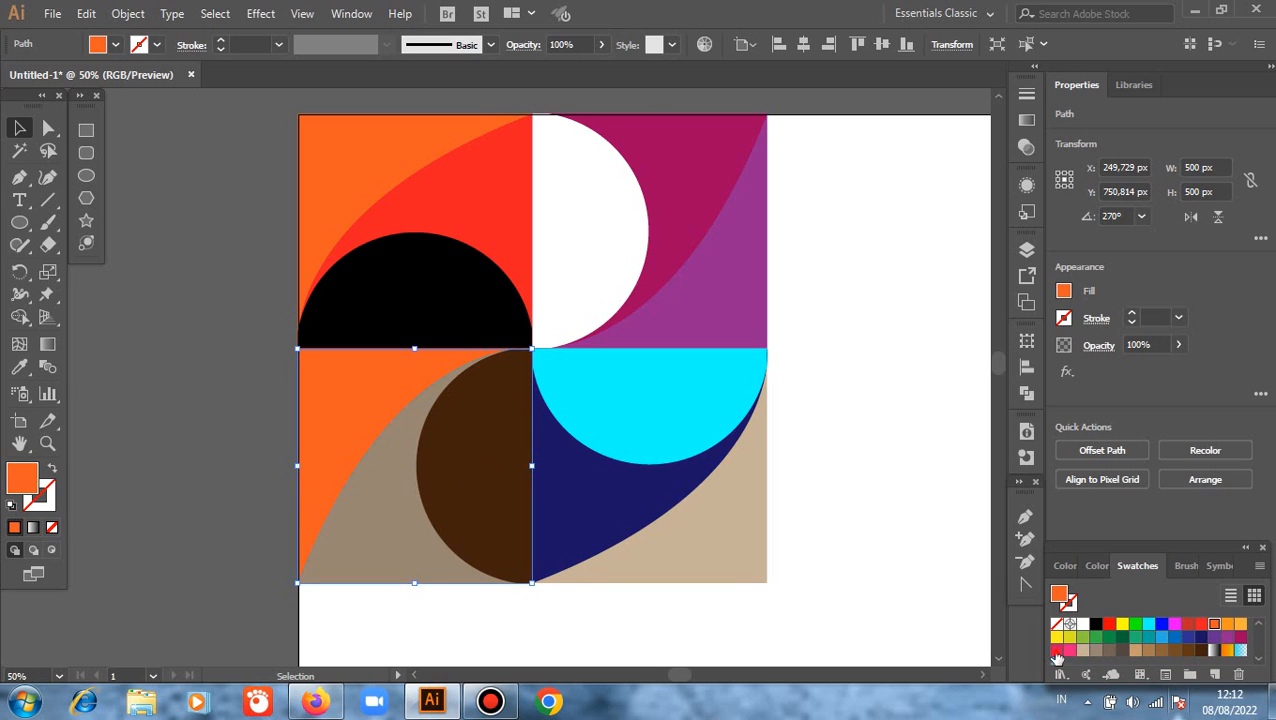
click(1057, 651)
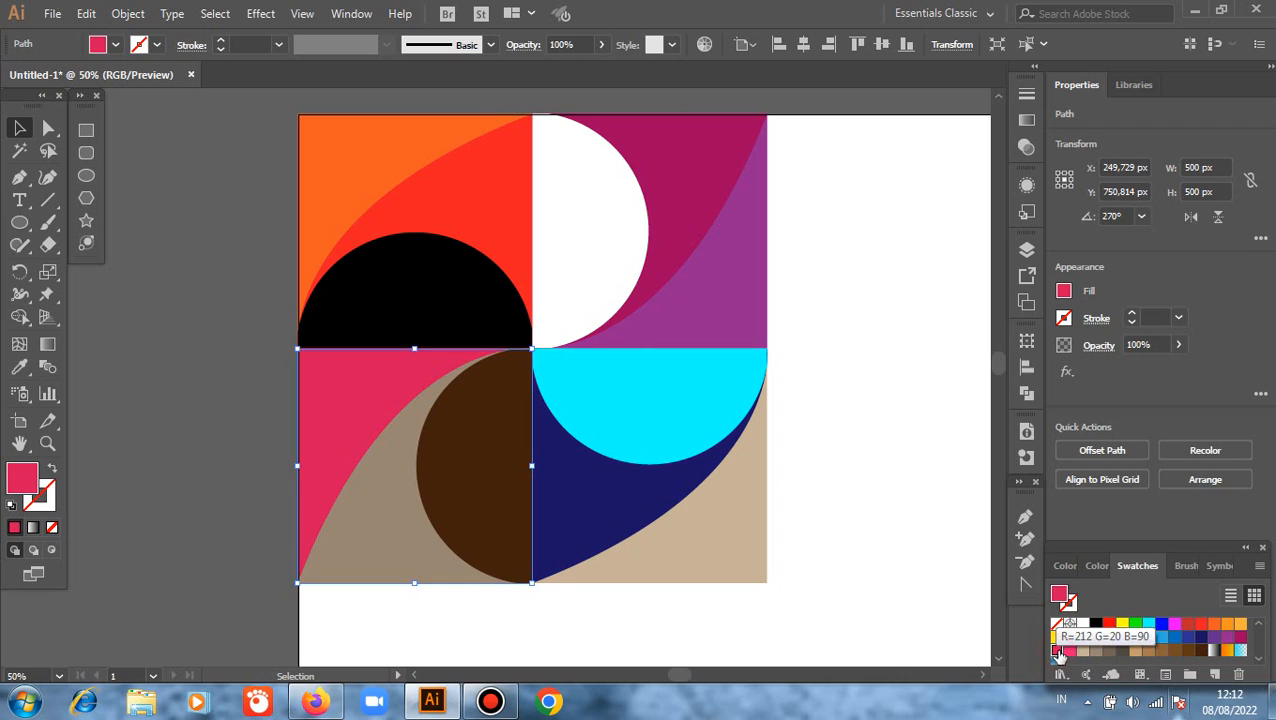
click(197, 402)
Duplicate the whole coloured 2×2 block and place the copy flush against the original's right edge.
key(ctrl+minus)
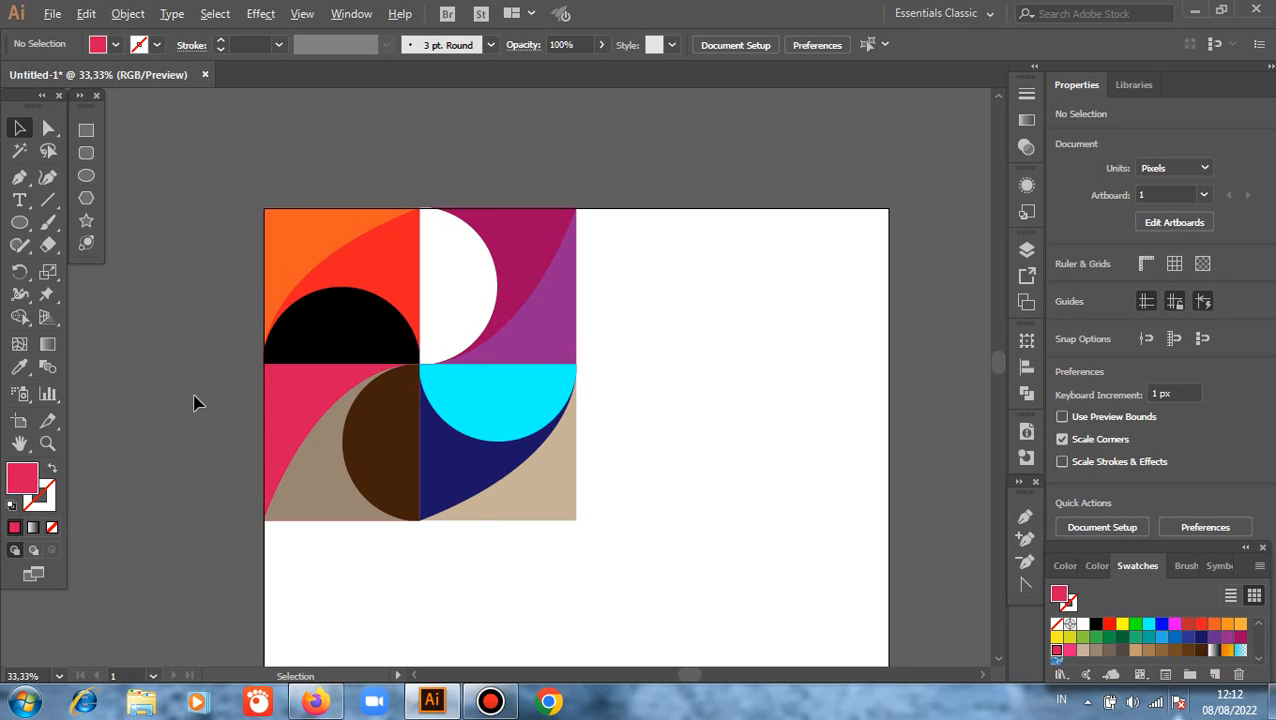
drag(148, 242, 829, 496)
drag(656, 451, 656, 451)
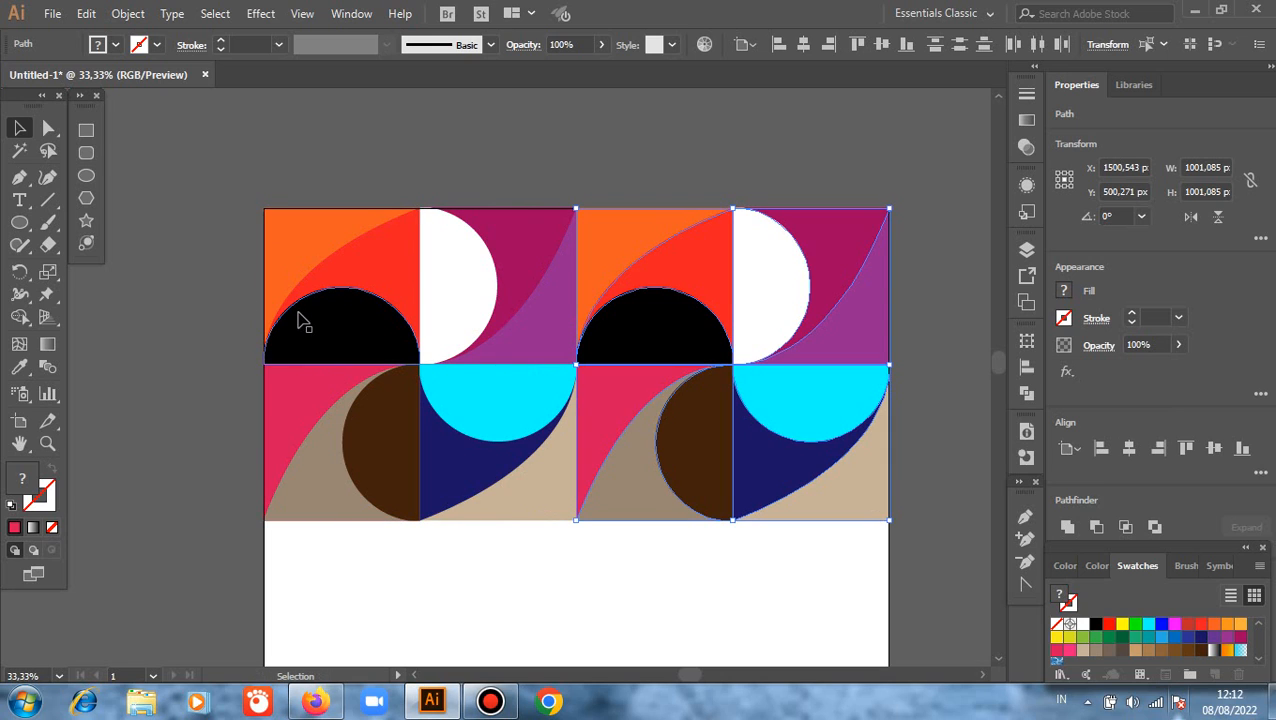
click(193, 287)
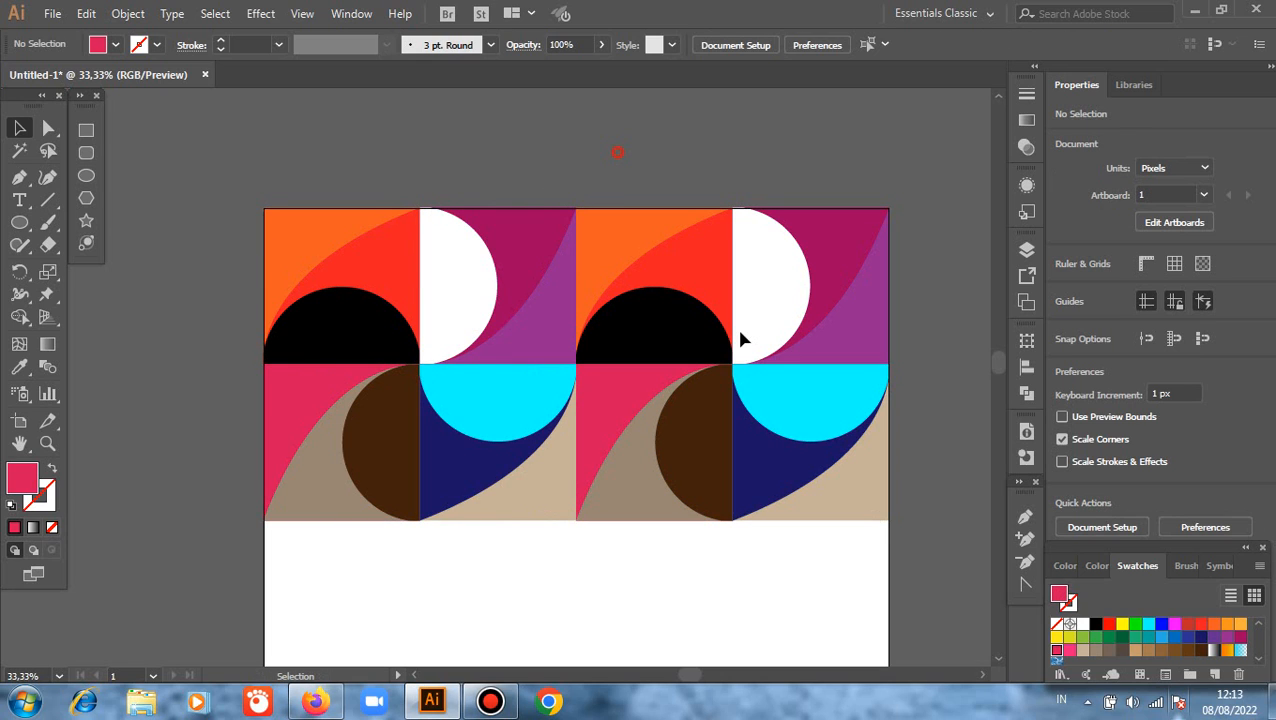
Reflect the right-hand copy of the 2×2 block across the horizontal axis.
drag(617, 153, 853, 533)
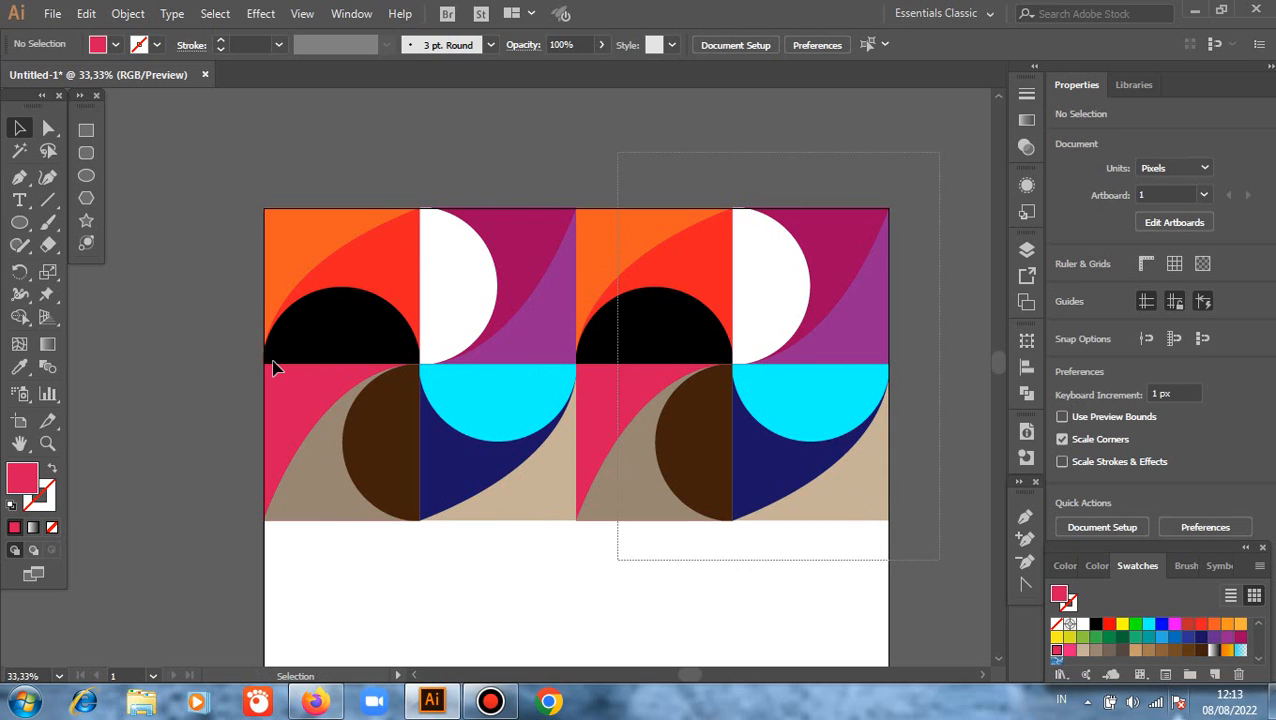
right_click(451, 136)
mouse_move(634, 413)
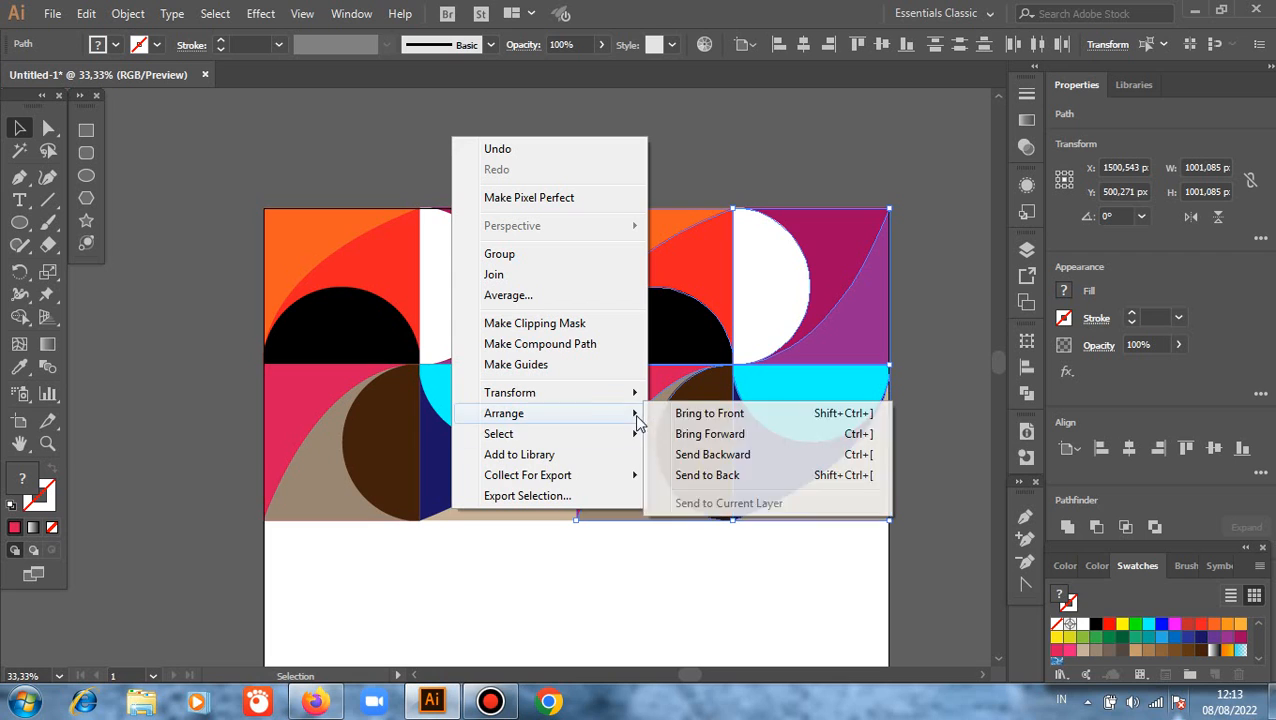
mouse_move(600, 392)
click(726, 464)
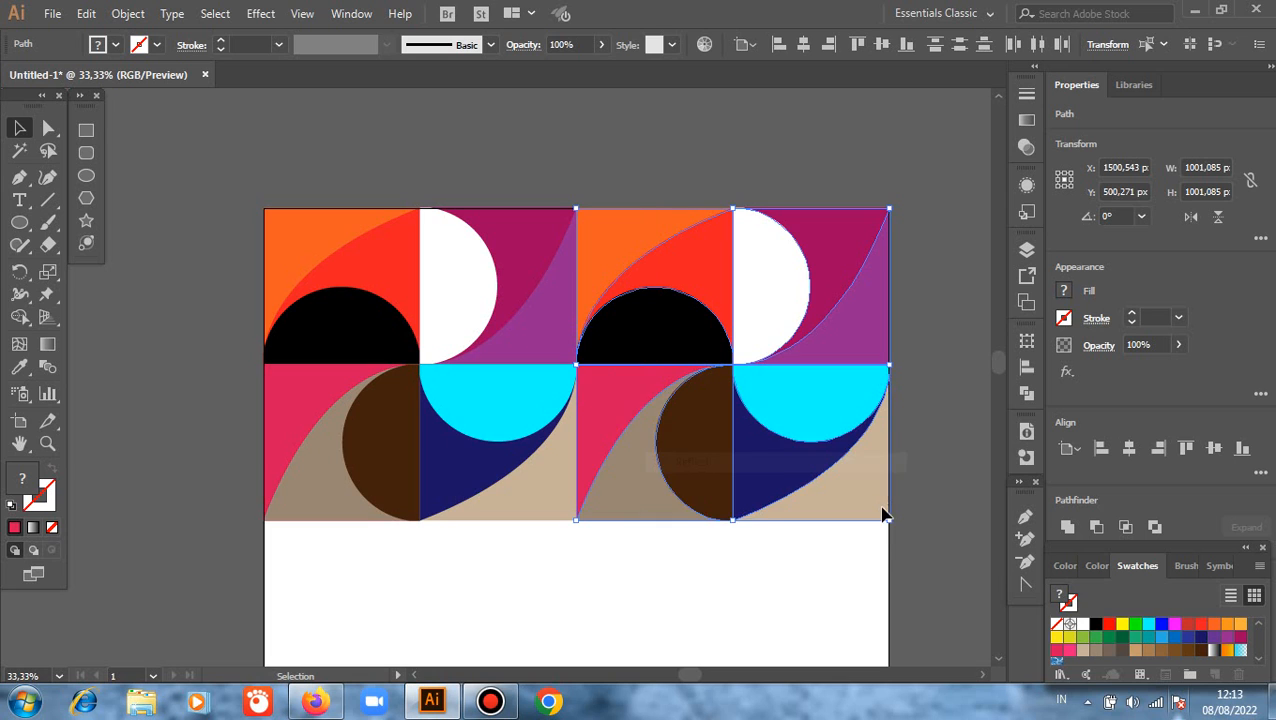
click(987, 302)
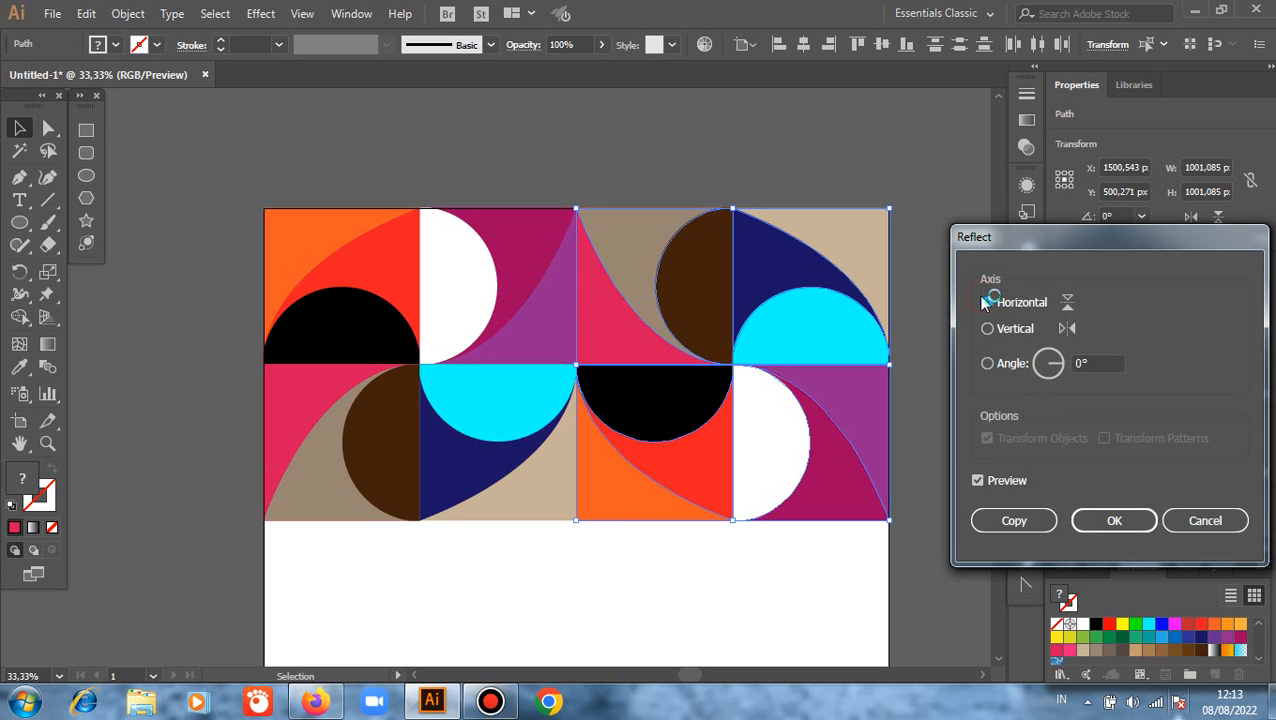
click(1105, 521)
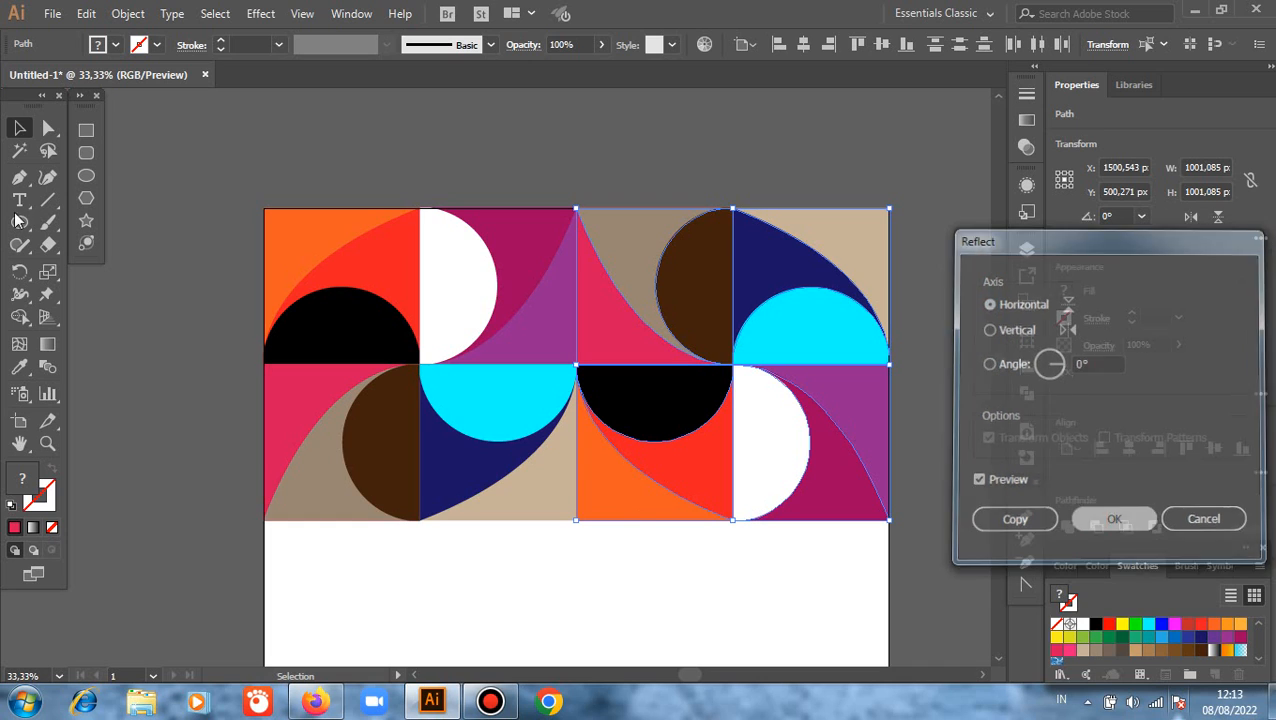
Duplicate both 2×2 blocks straight down by about 1000 px, flush below the originals, to fill the artboard's lower half.
click(212, 200)
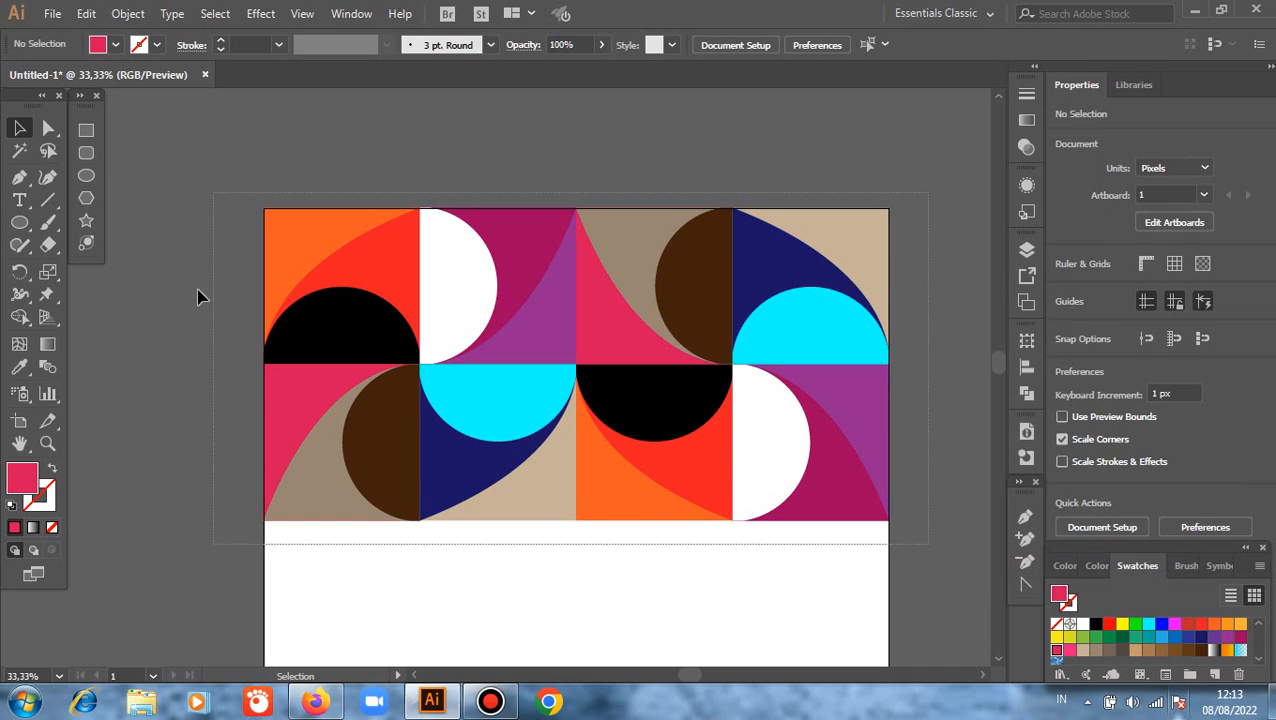
click(416, 289)
scroll(416, 289, down, 2)
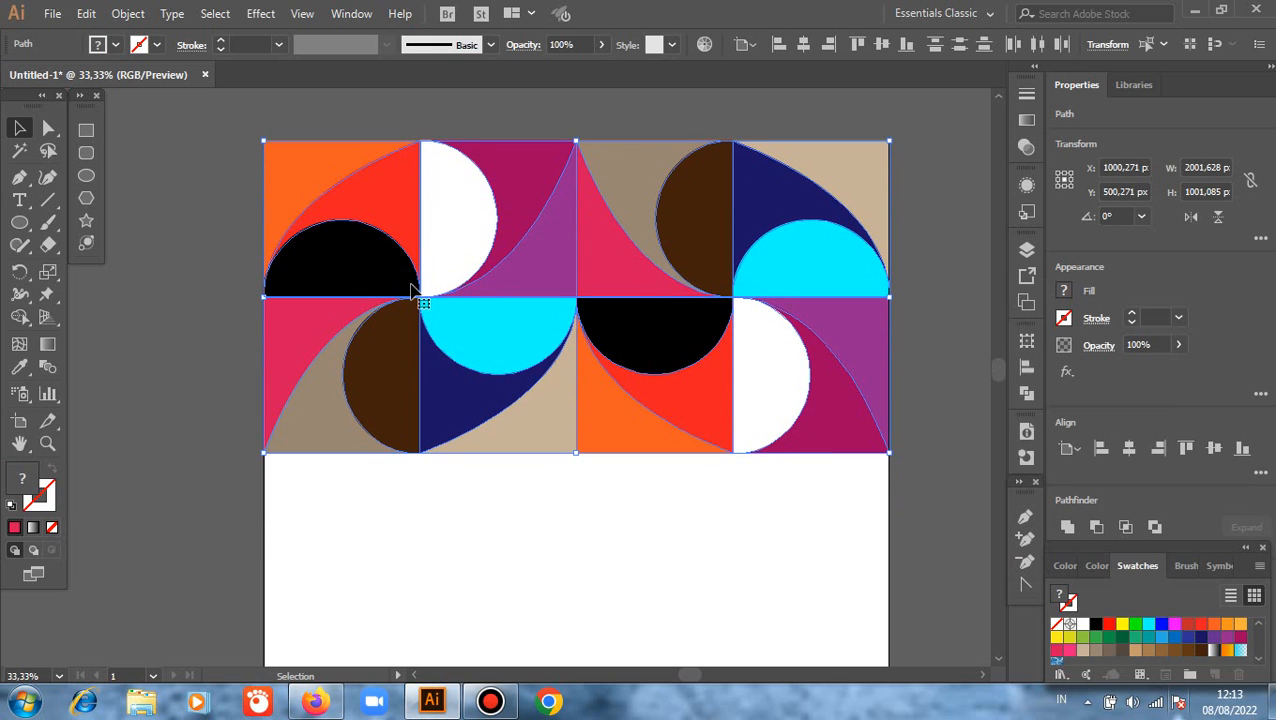
scroll(418, 292, down, 2)
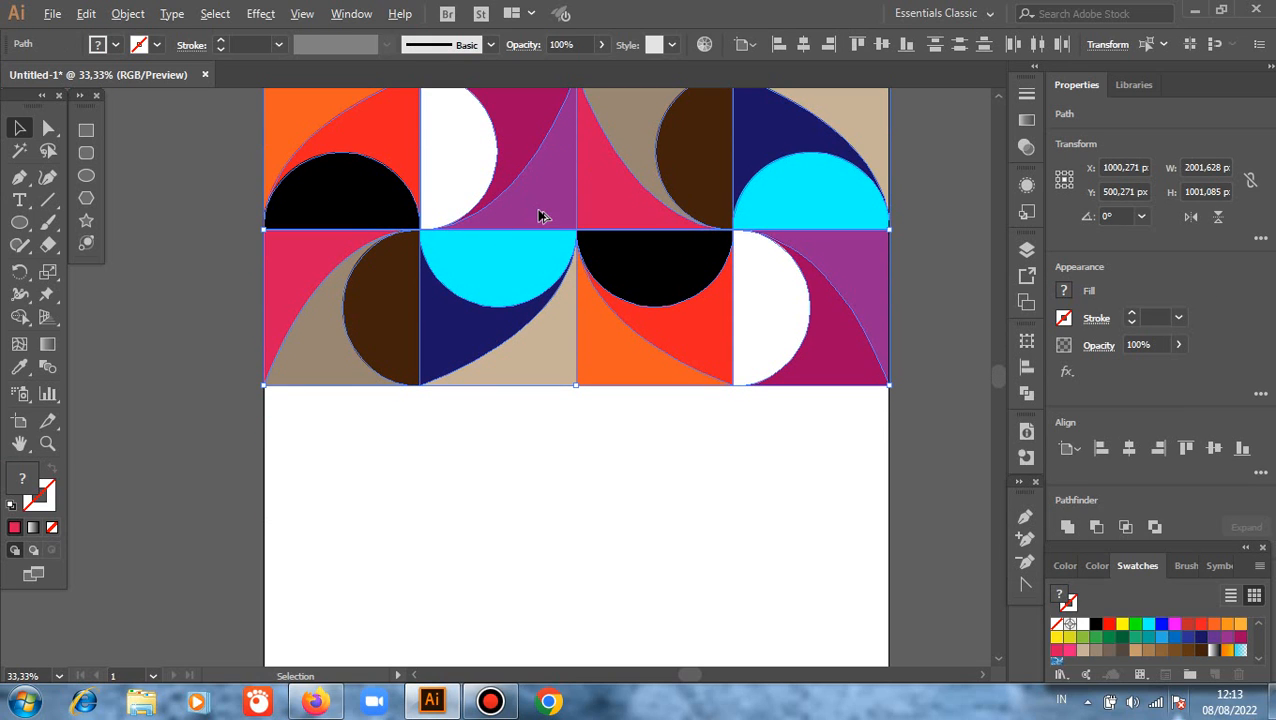
mouse_move(556, 524)
mouse_down()
mouse_move(561, 555)
mouse_move(572, 528)
mouse_up()
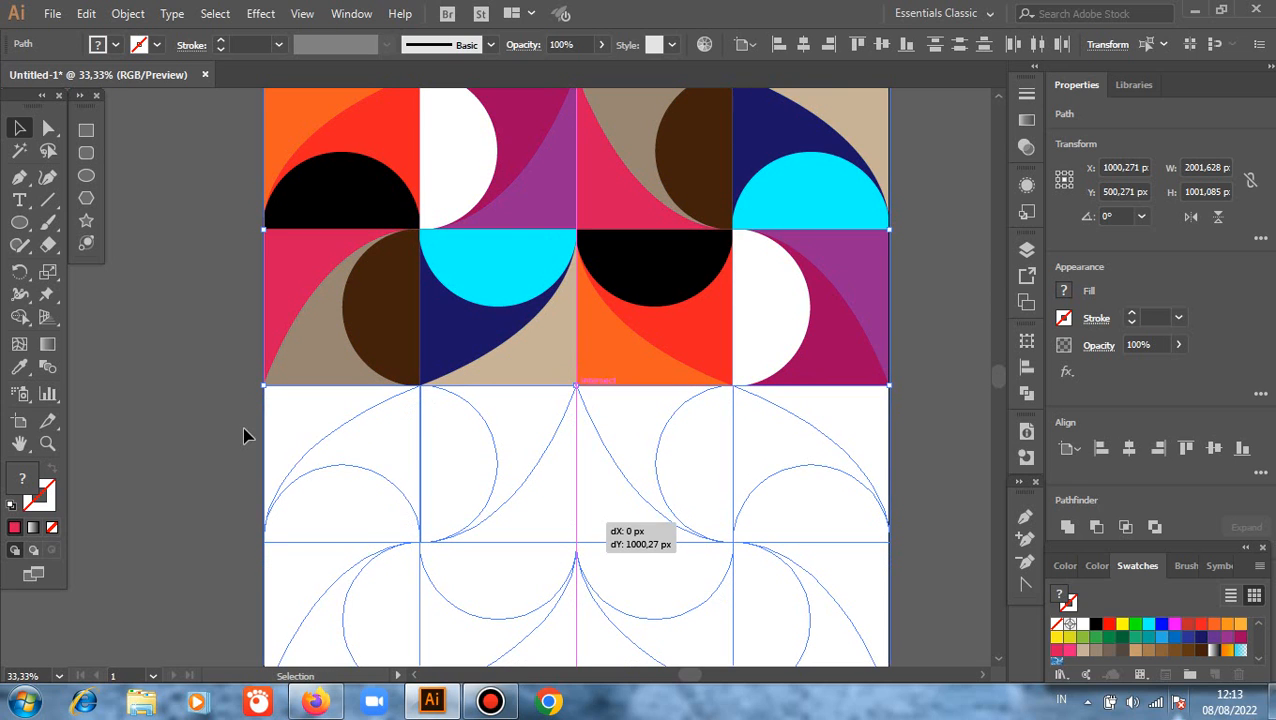
click(209, 356)
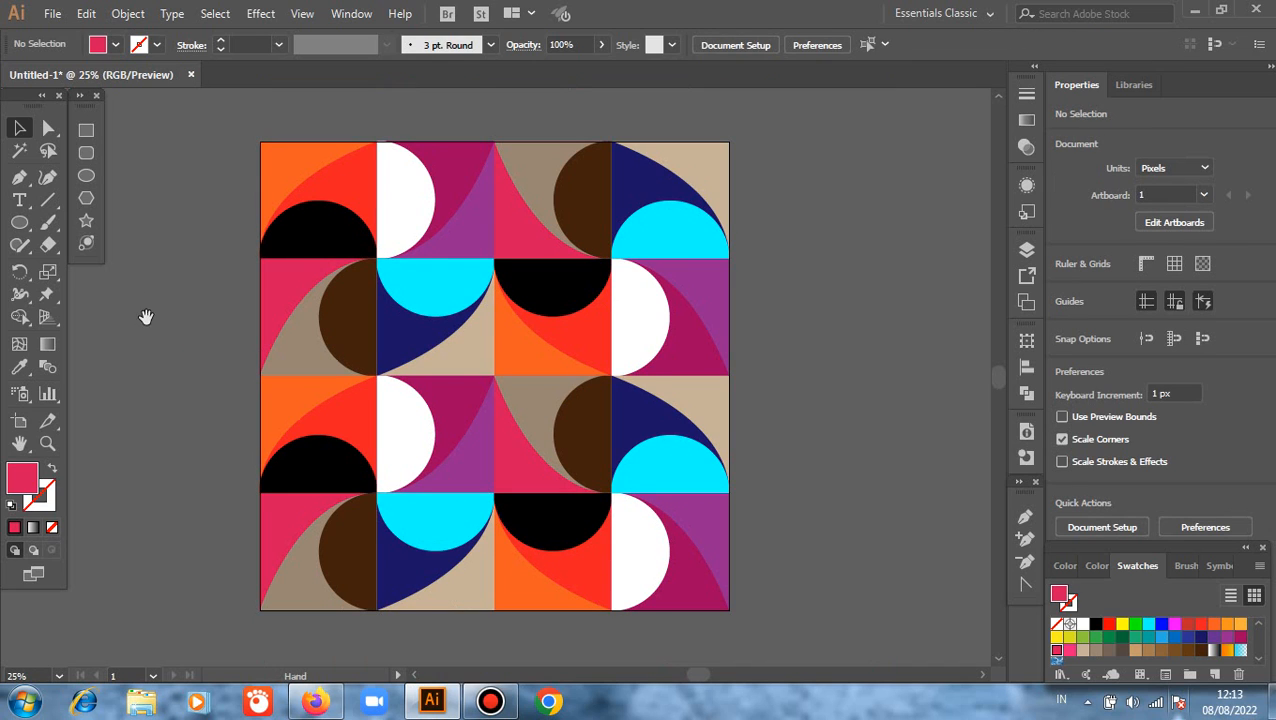
Examine the completed 4×4 pattern up close and as a whole on the artboard.
scroll(208, 327, left, 3)
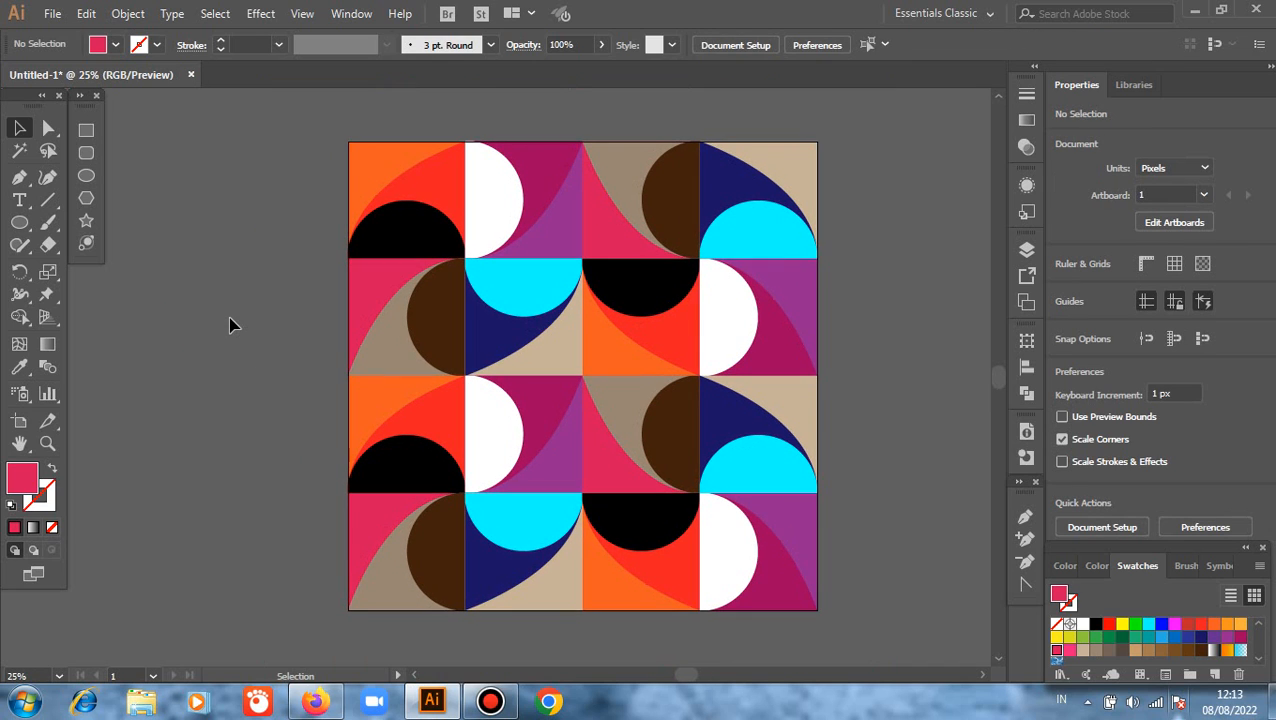
scroll(285, 302, up, 1)
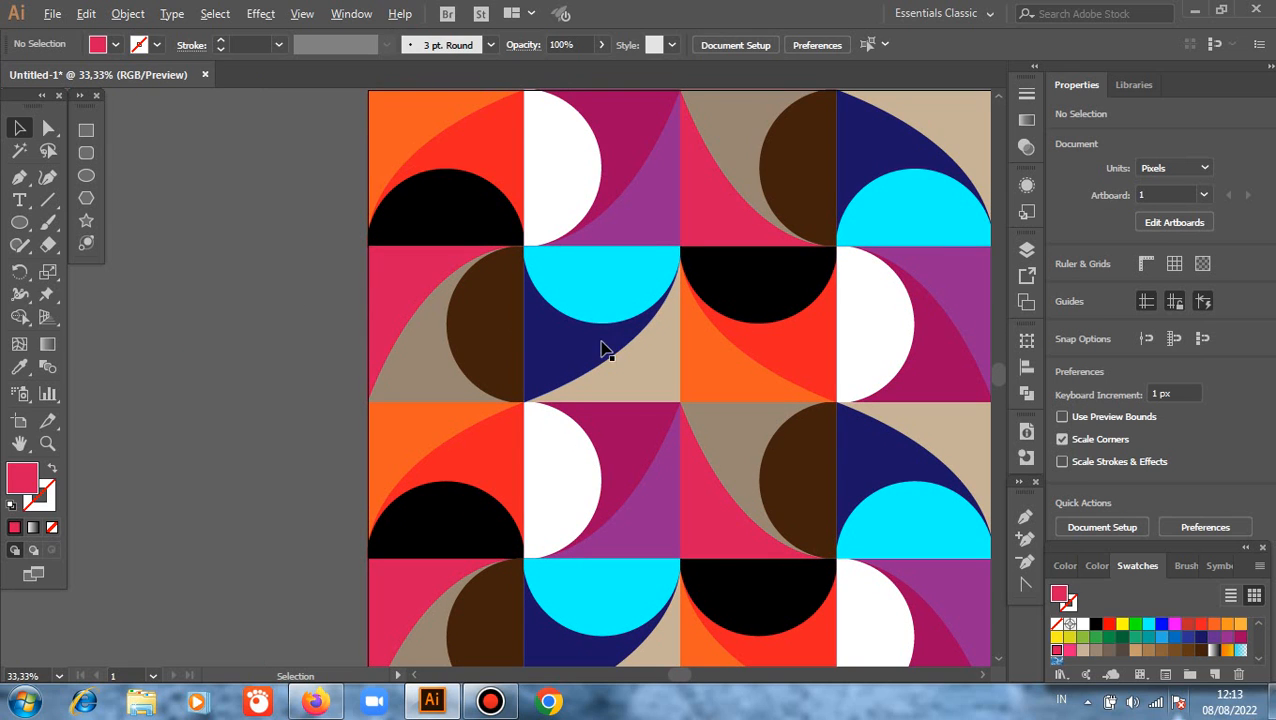
scroll(603, 350, up, 3)
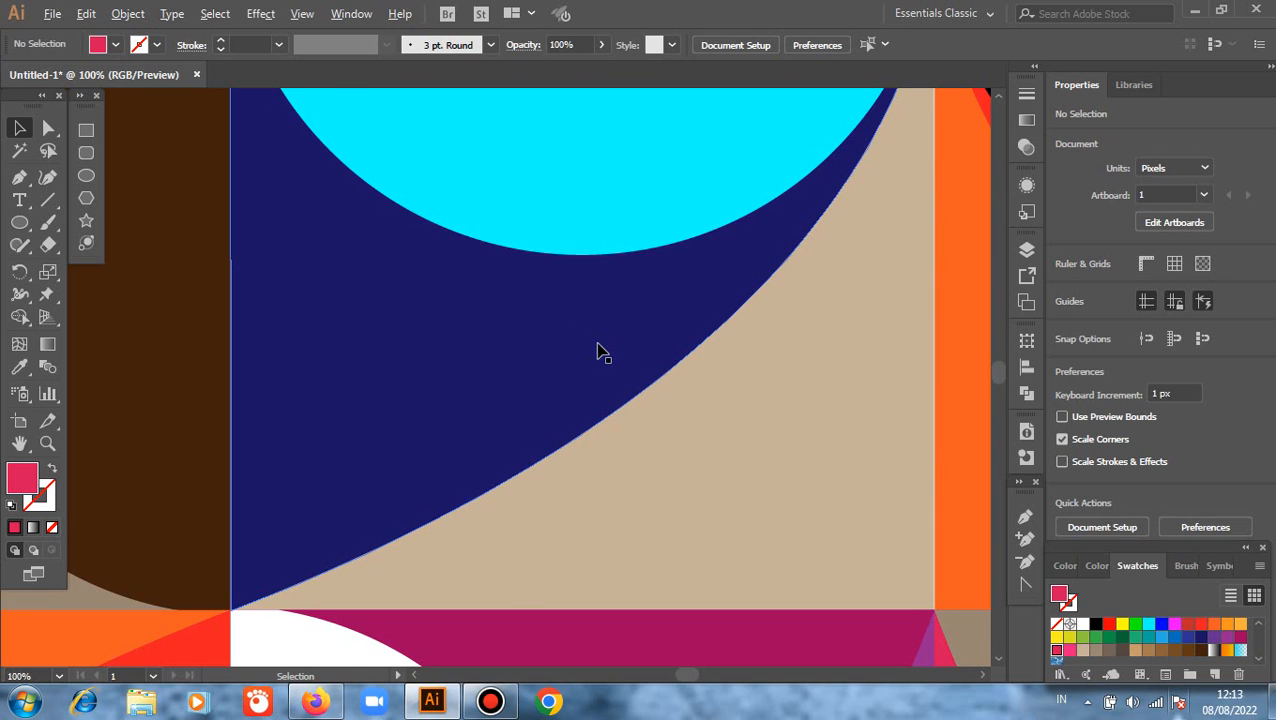
scroll(603, 350, down, 4)
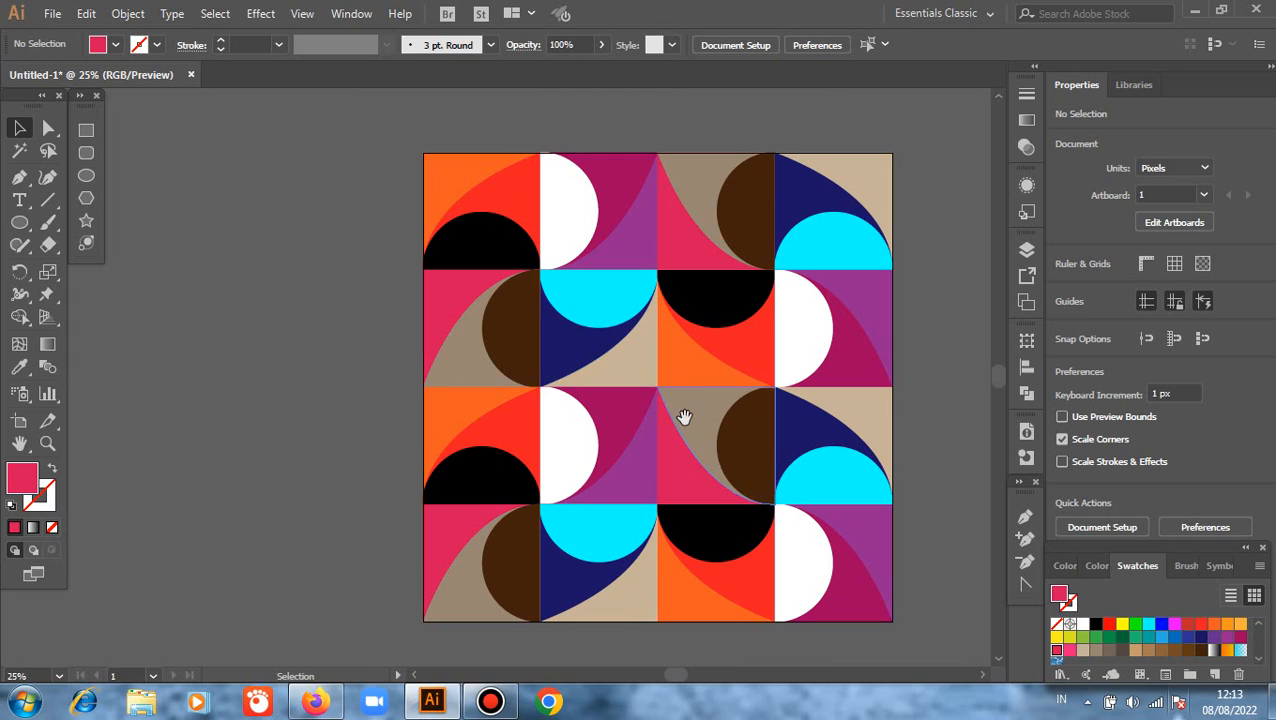
drag(684, 417, 618, 404)
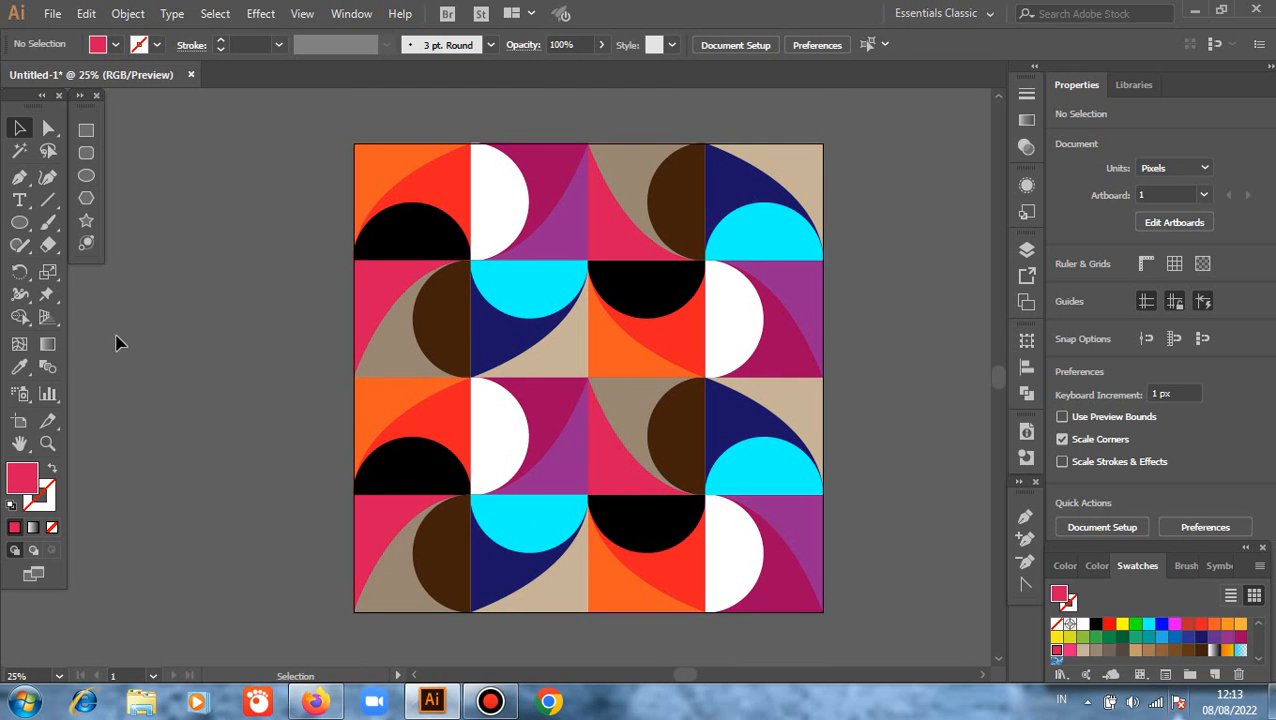
scroll(560, 432, up, 3)
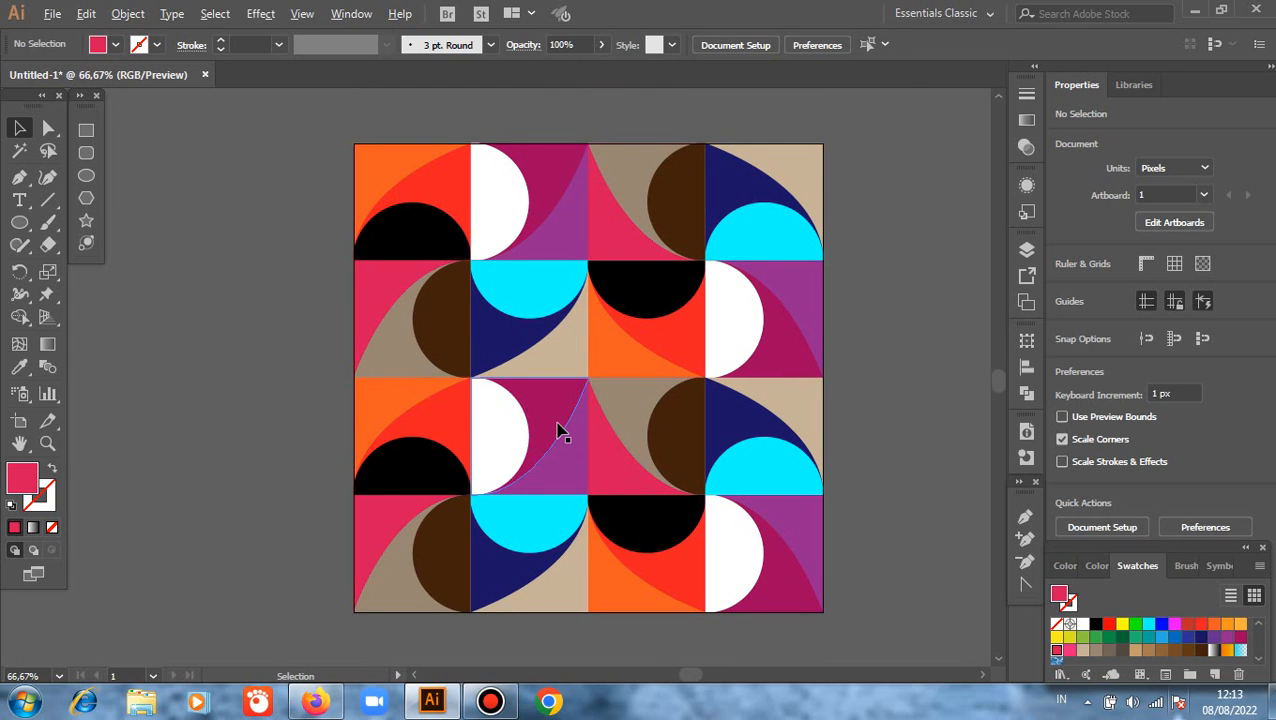
scroll(530, 420, down, 2)
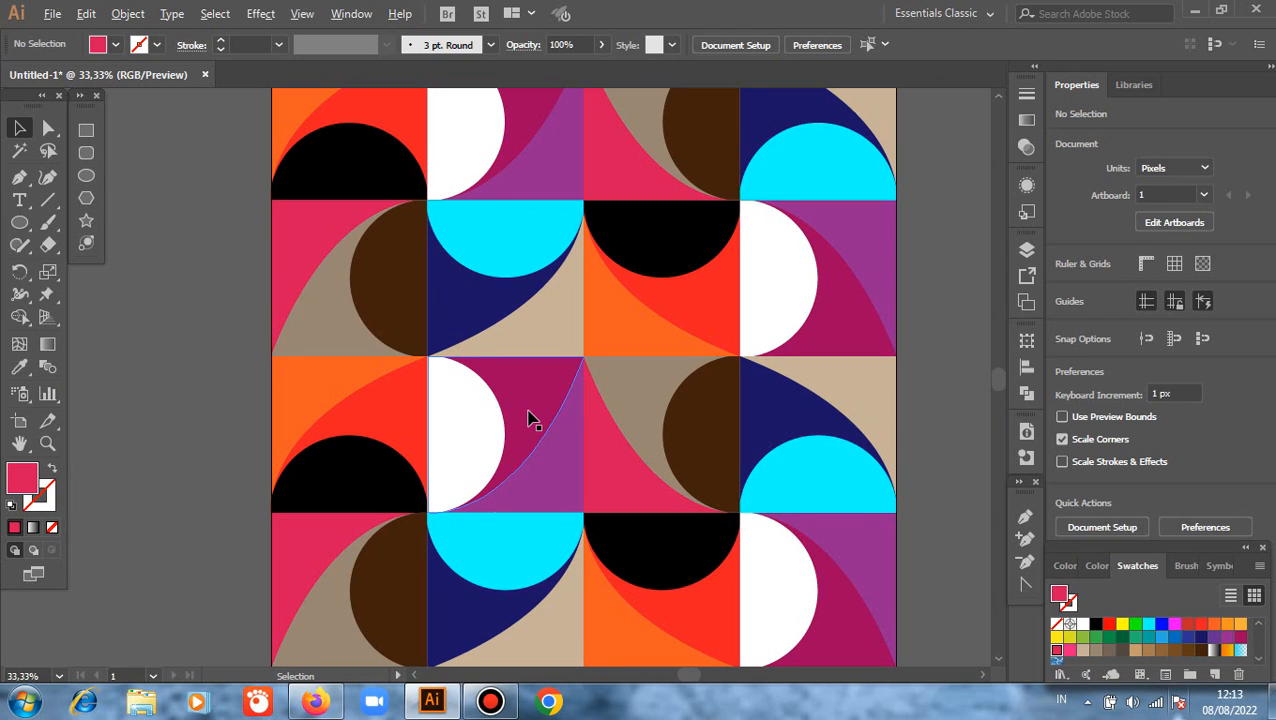
scroll(336, 404, up, 2)
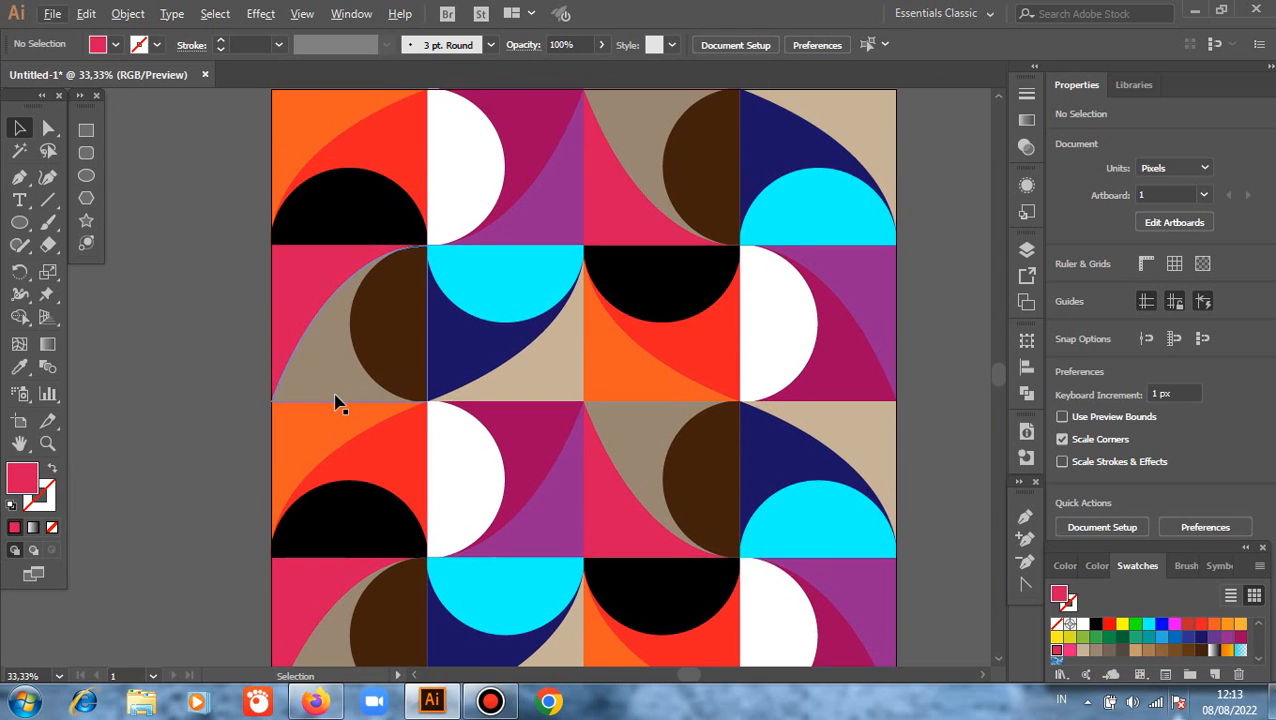
key(alt)
scroll(336, 404, down, 1)
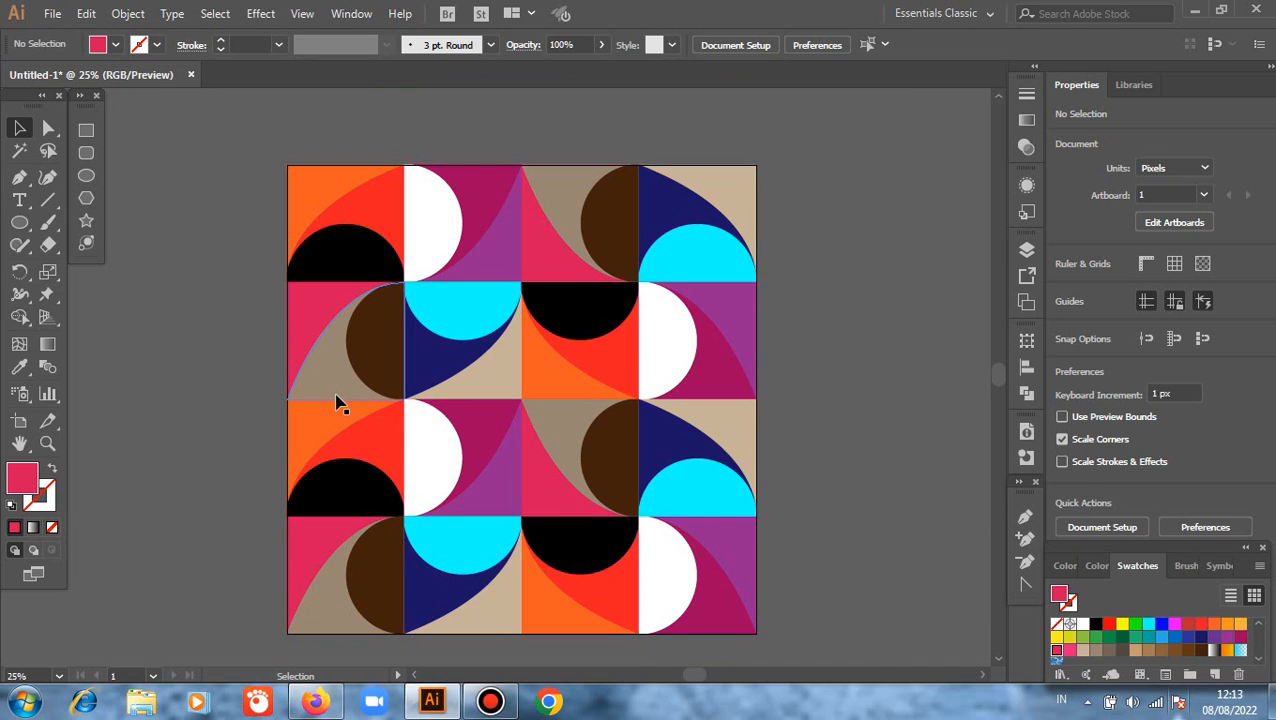
drag(410, 408, 450, 393)
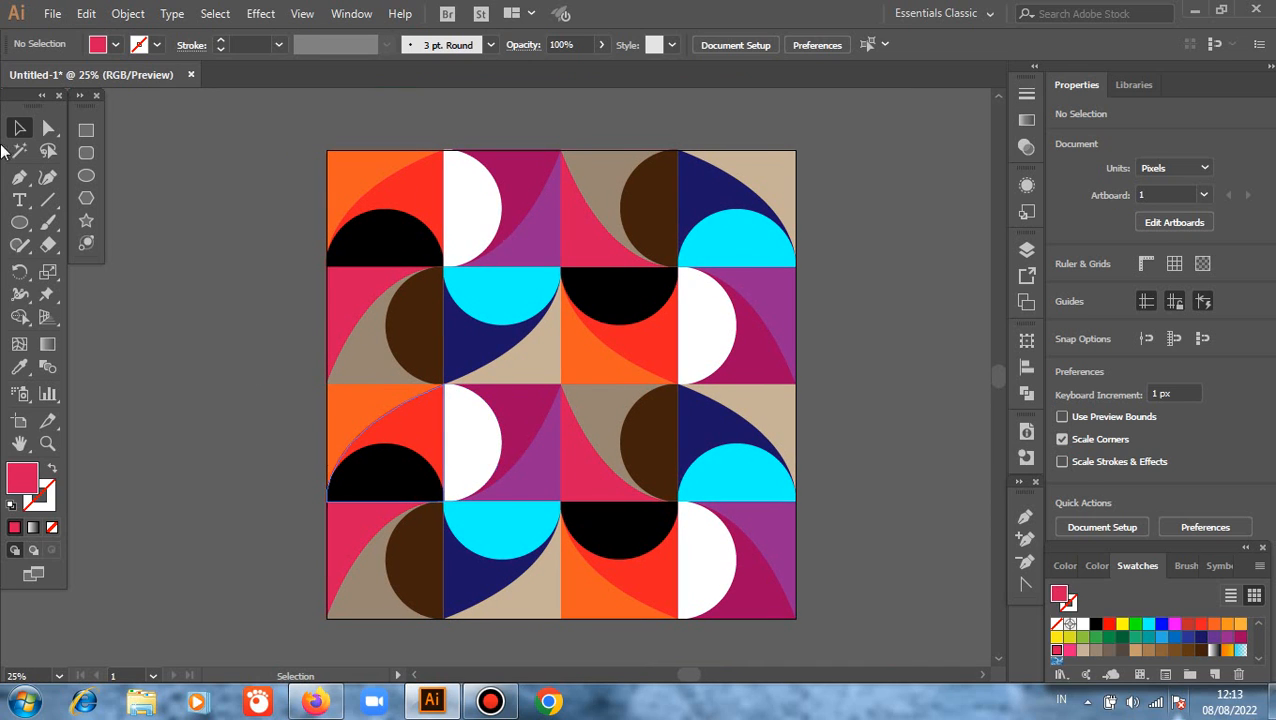